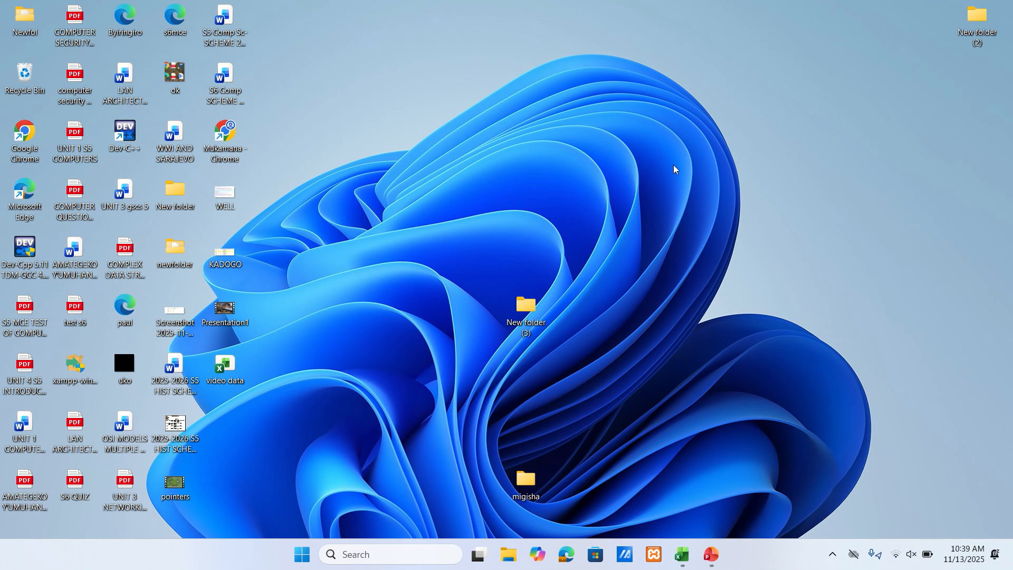
Switch to the video data workbook in Excel and enter "SUMIF, AVERAGEIF, COUNTIF" in cell N5.
key("alt+Tab")
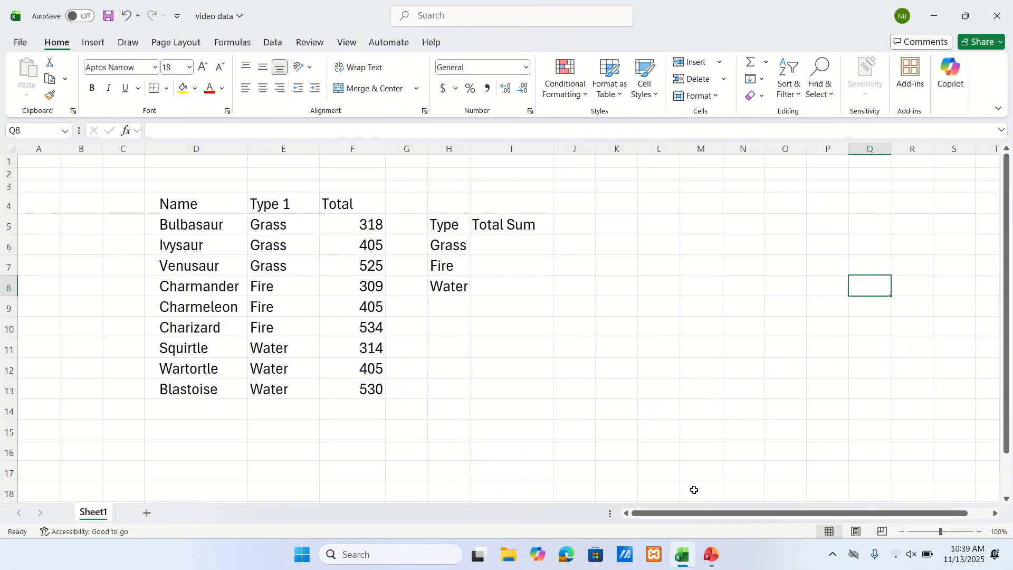
left_click(755, 223)
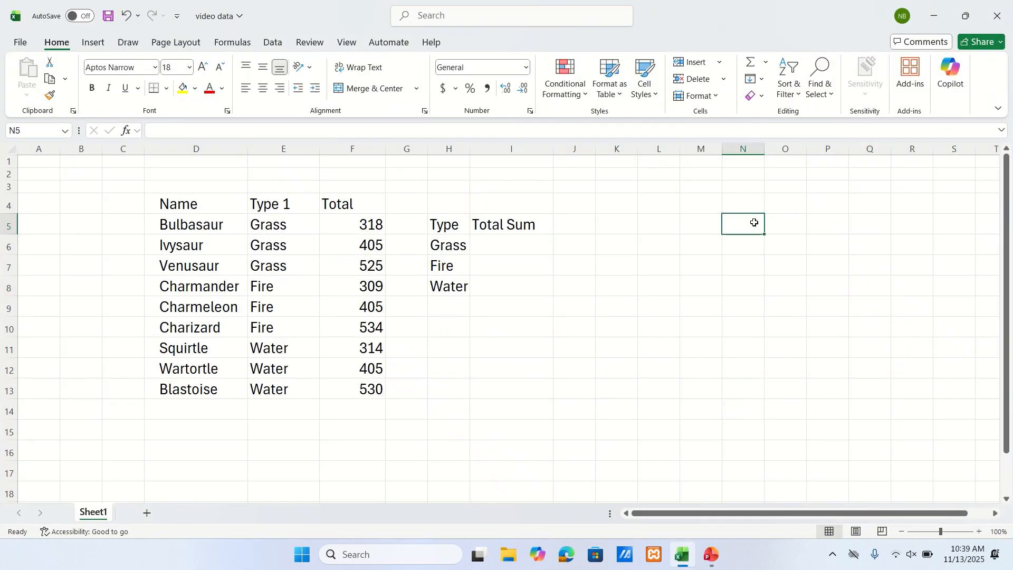
type("SUMIF")
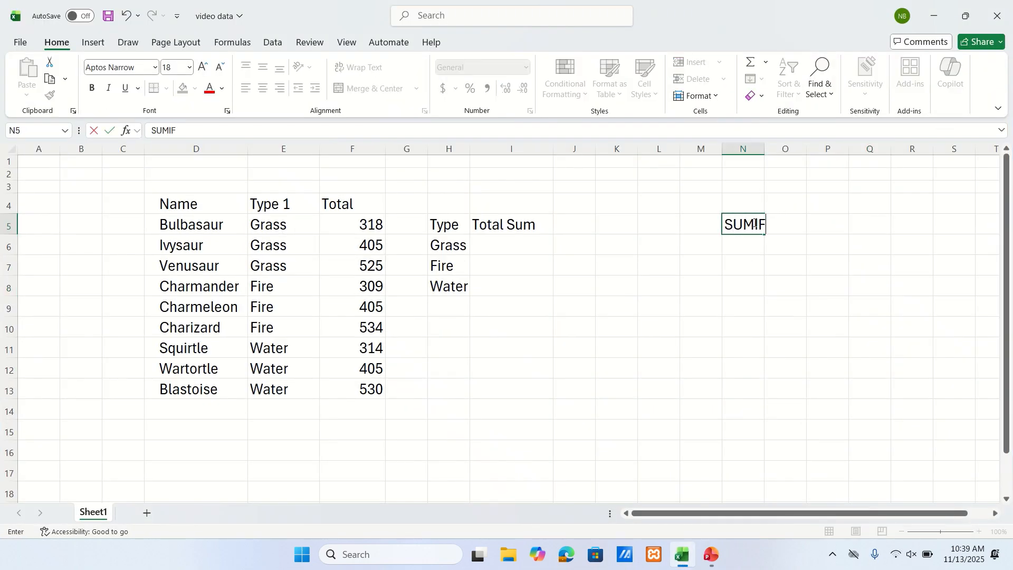
type(", AVERAGEI")
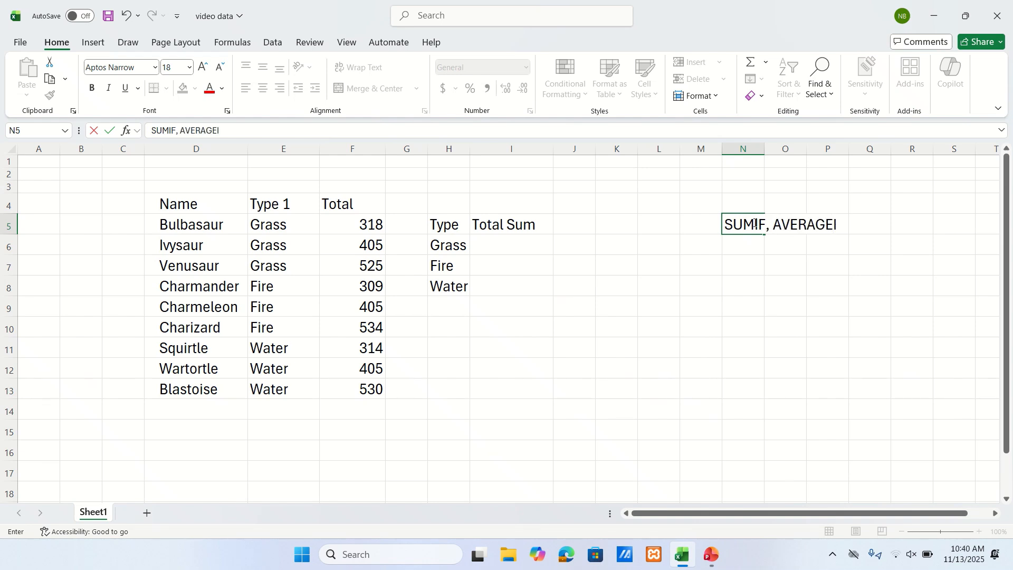
type("F, COUNTIF")
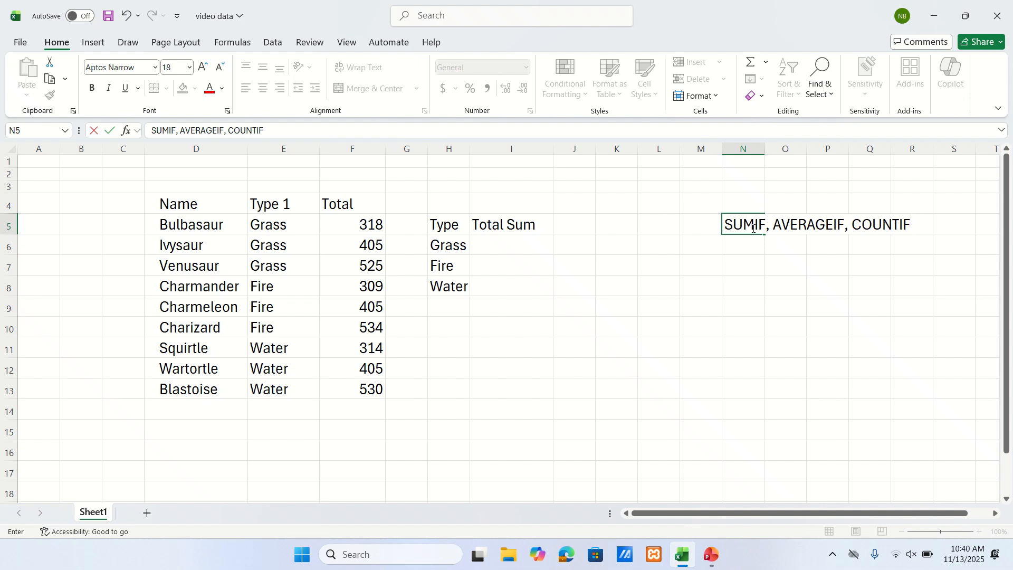
Colour the whole function-list text in cell N5 red.
left_click_drag(726, 225, 919, 226)
left_click(222, 89)
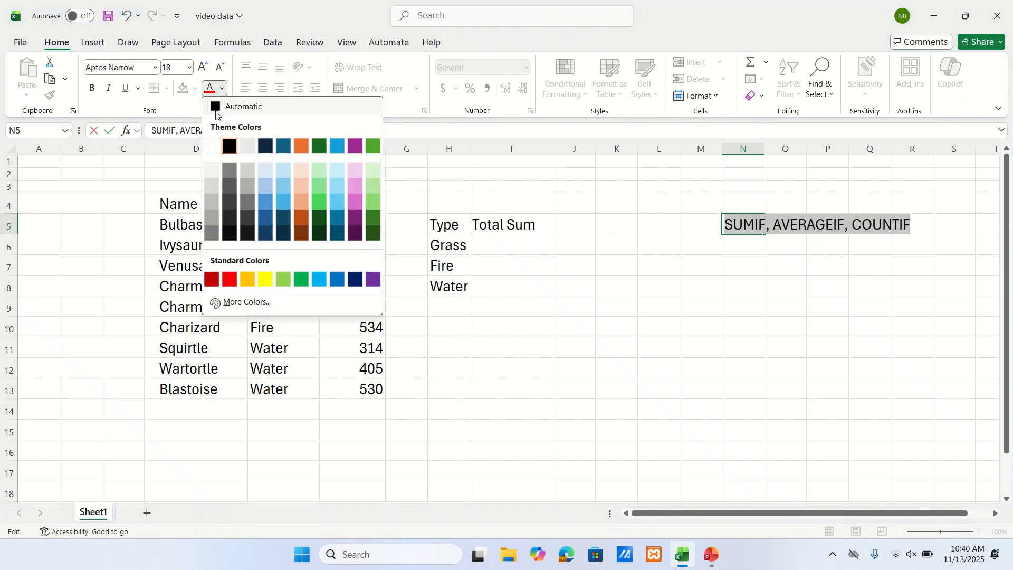
left_click(229, 280)
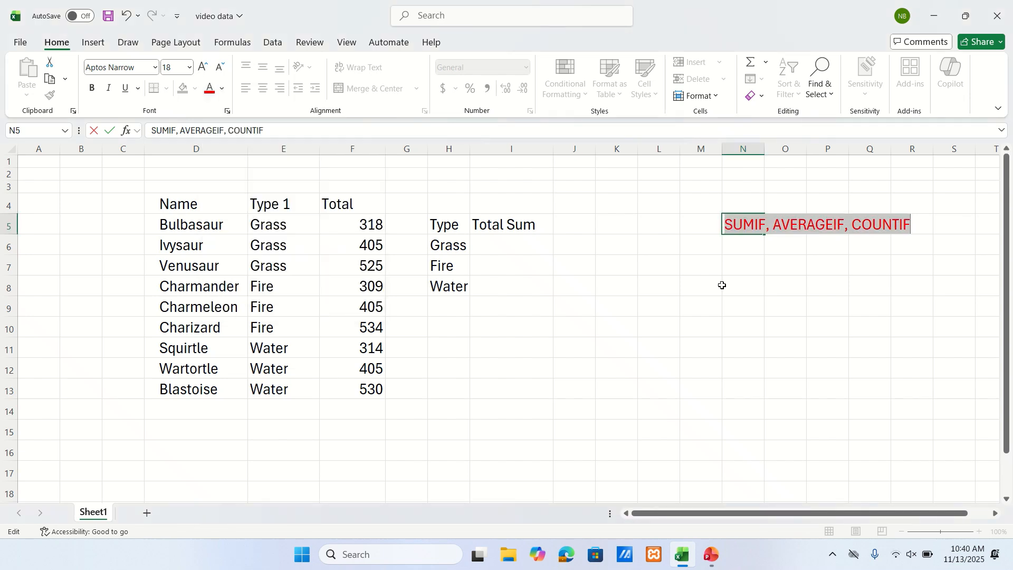
left_click(895, 245)
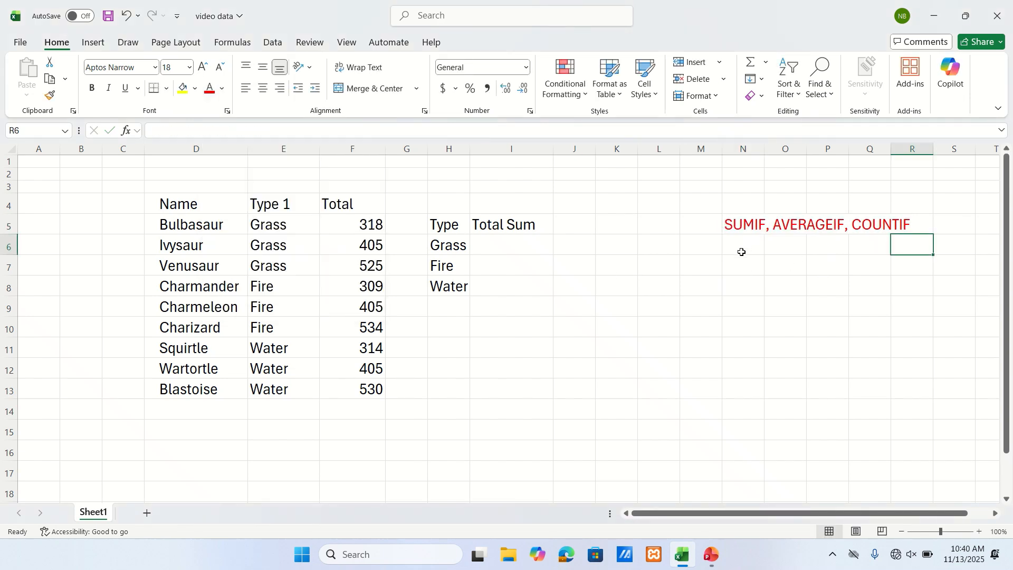
Highlight the Total values in F5:F13 for reference, and enter the heading "SYNTAX OF SUMIF:" in cell N7.
left_click(740, 272)
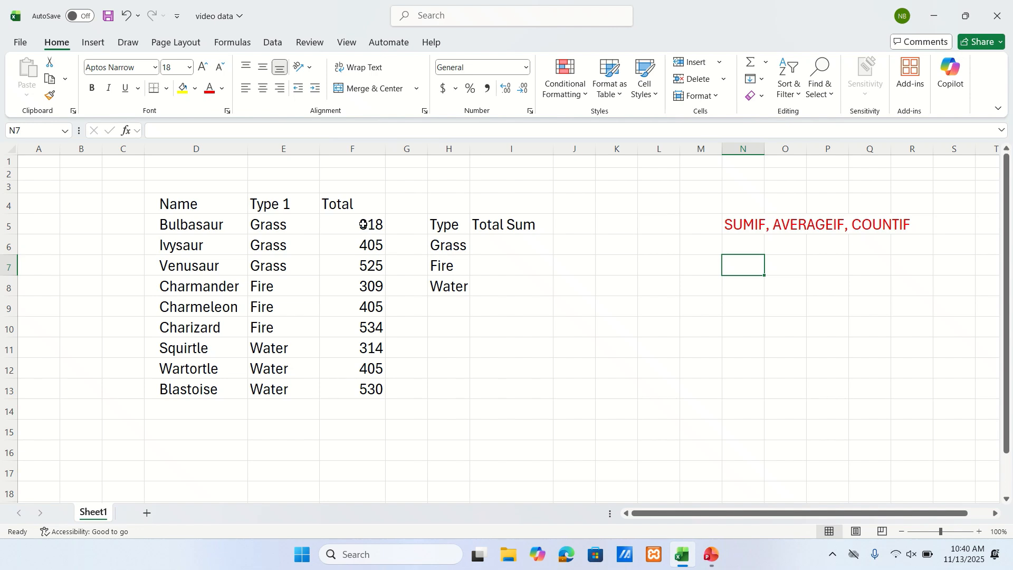
left_click_drag(367, 227, 370, 392)
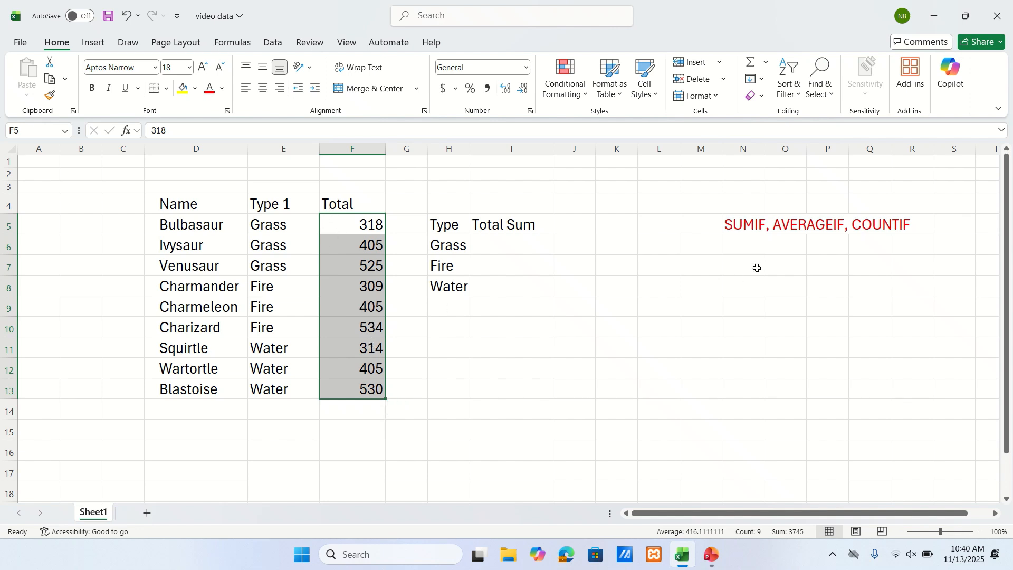
left_click(743, 246)
left_click(743, 270)
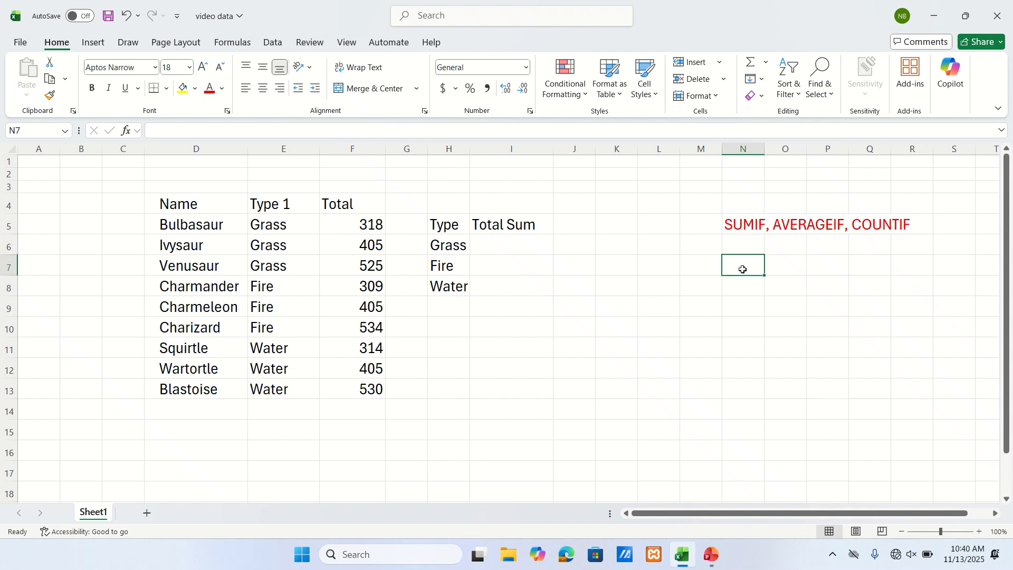
type("SU")
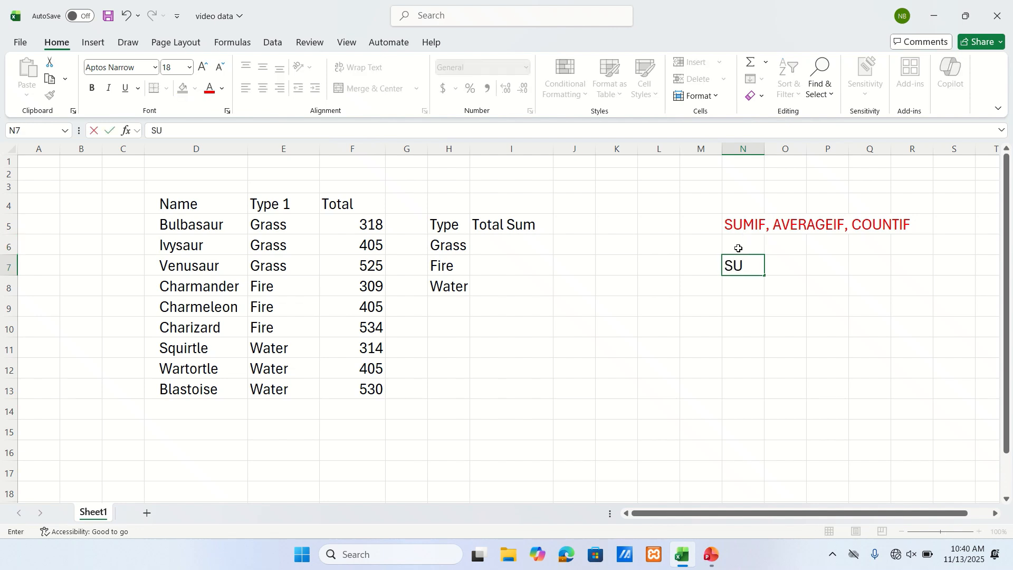
key("BackSpace")
type("YNTAX")
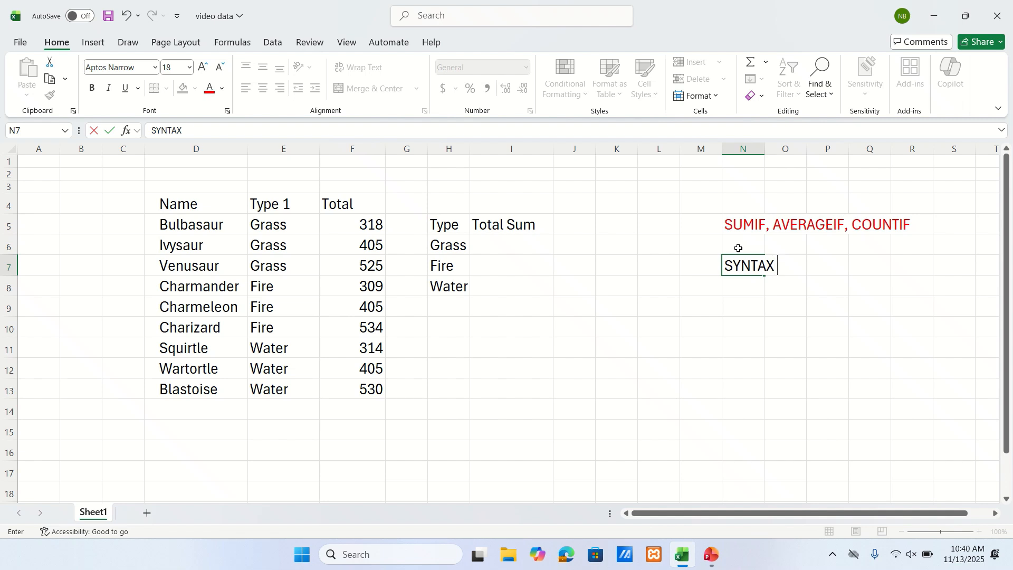
type(" OF SUMI")
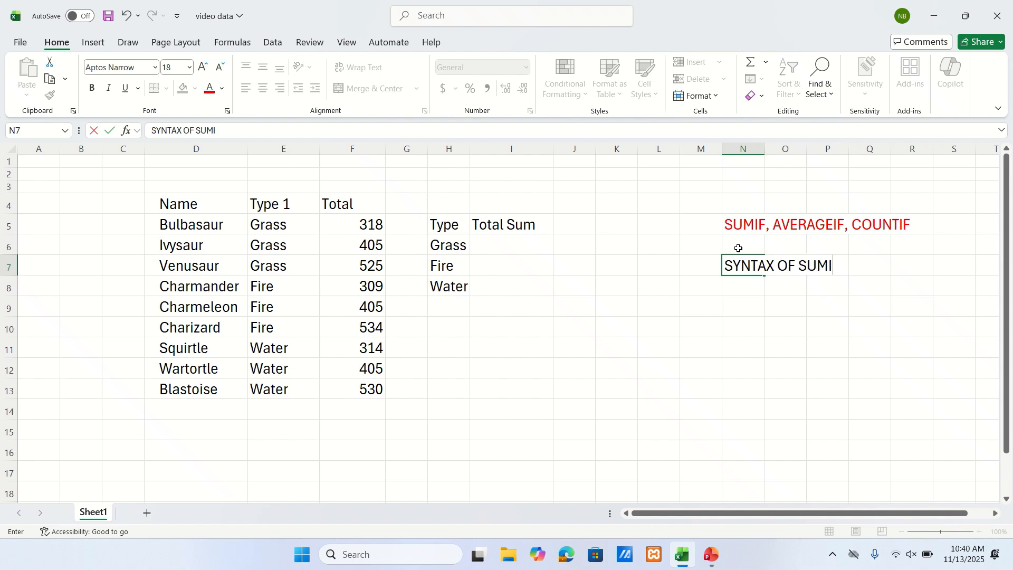
type("F:")
Enter =SUMIF(RANGE,CRITERIA) in cell N8, directly below the syntax heading.
left_click(746, 292)
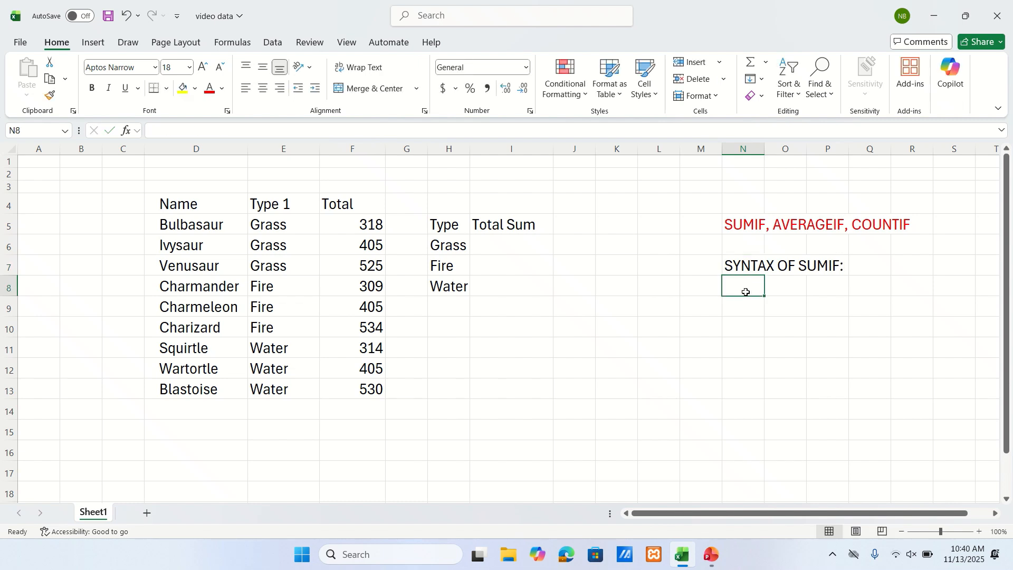
type("=SUMIF")
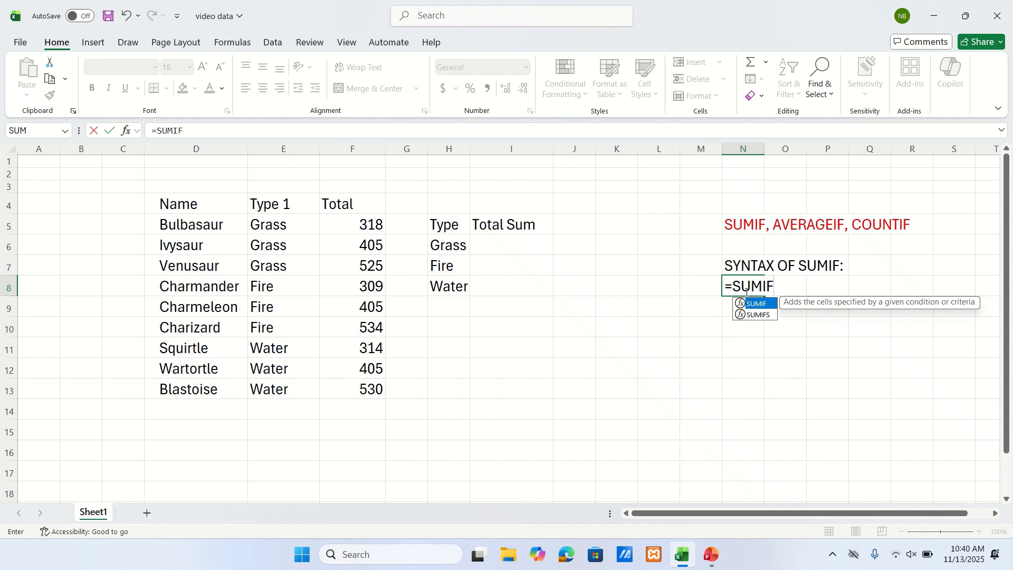
type("(RANGE")
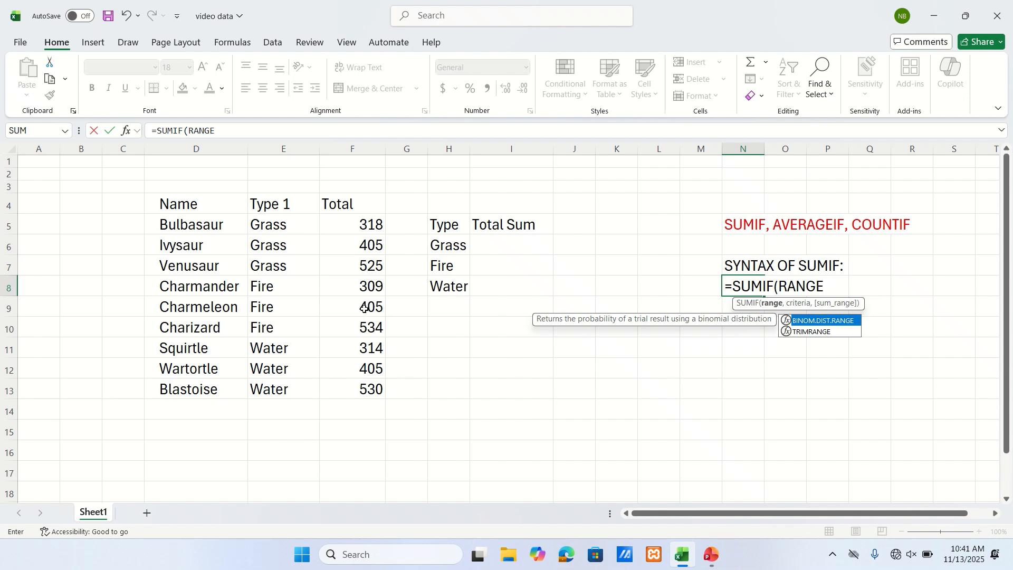
type(",CR")
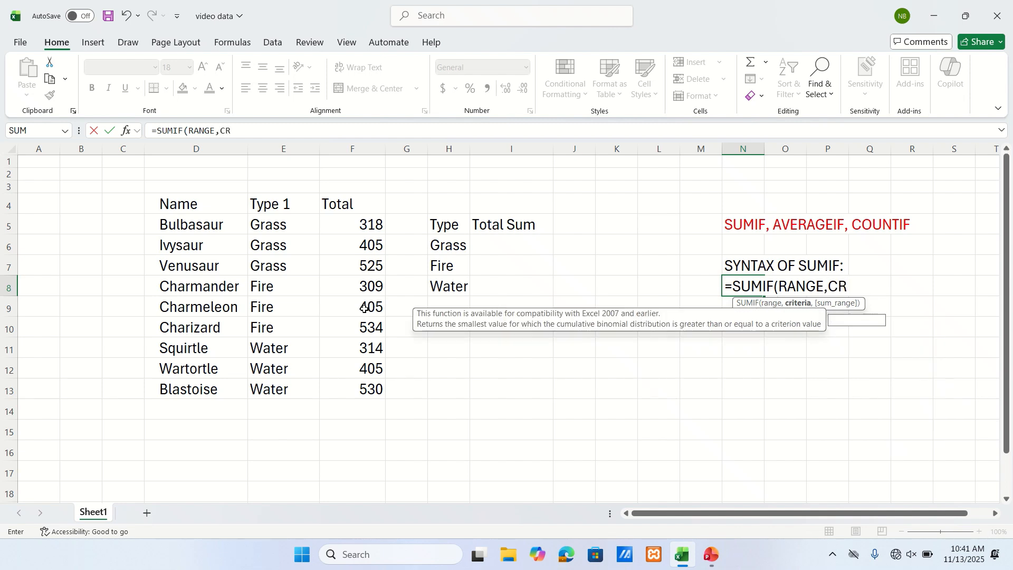
type("ITERIA")
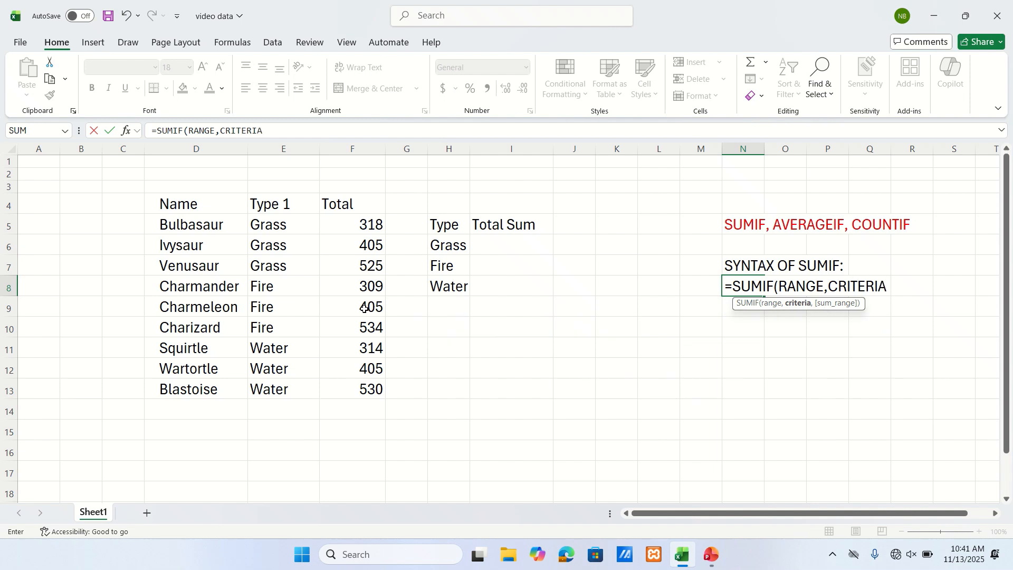
type(")")
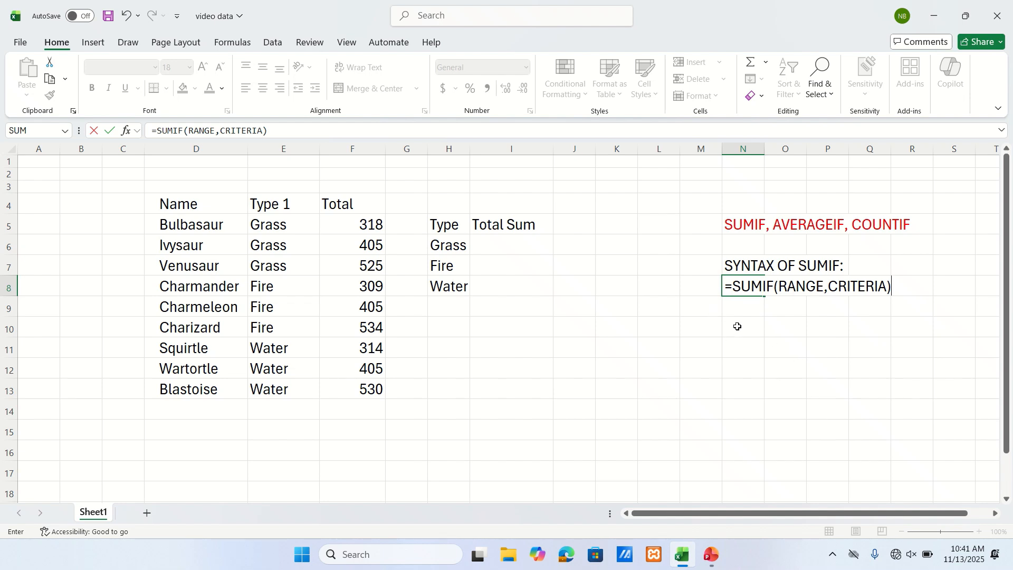
left_click(744, 353)
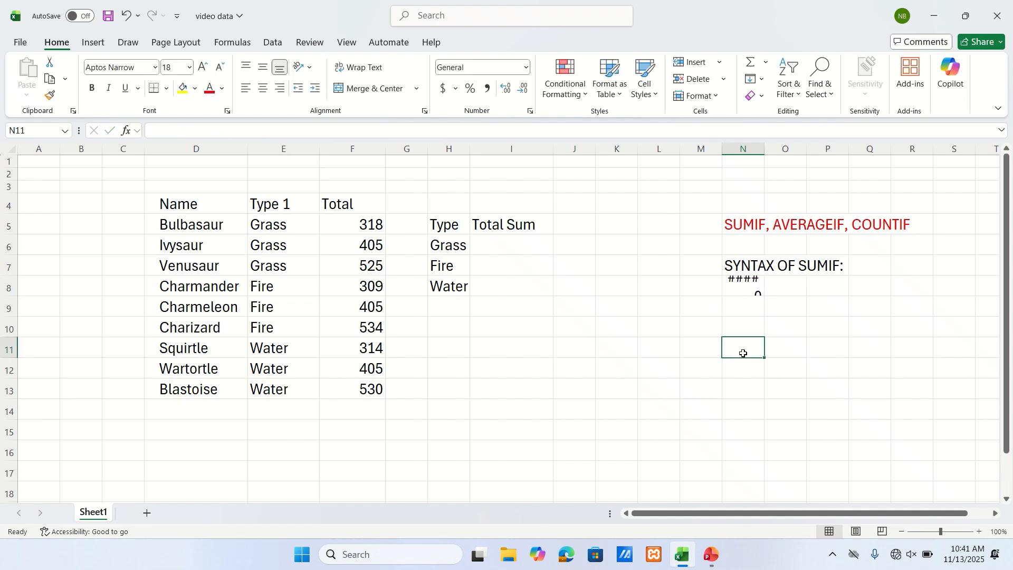
Remove the leading equals sign from cell N8 so it holds the plain text SUMIF(RANGE,CRITERIA).
left_click(743, 282)
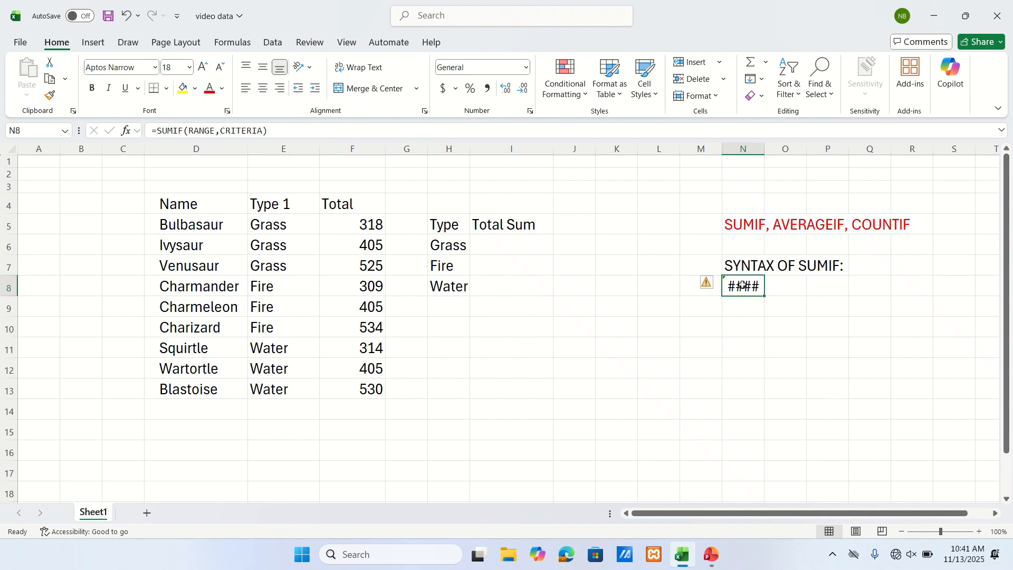
double_click(741, 285)
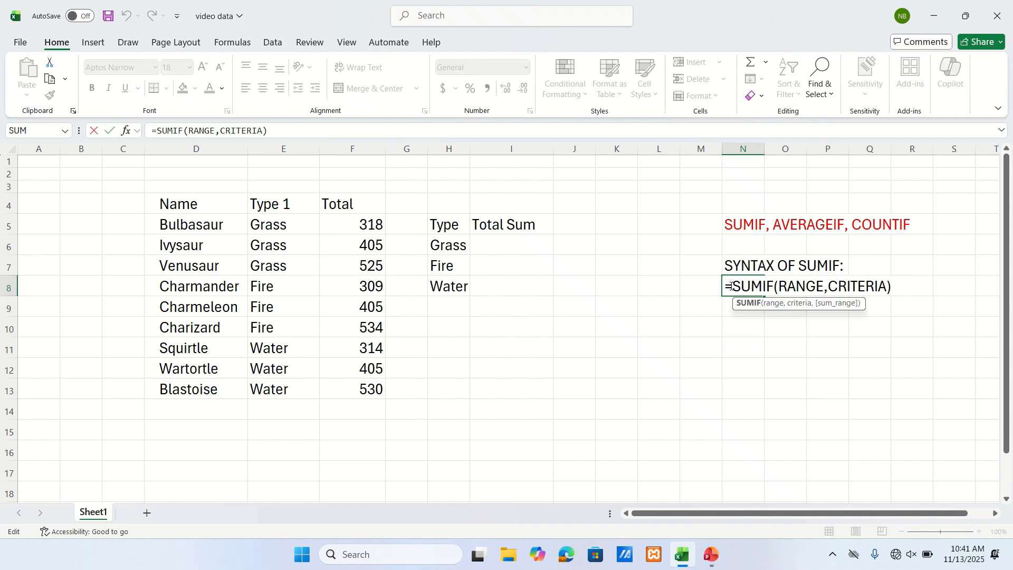
left_click(732, 287)
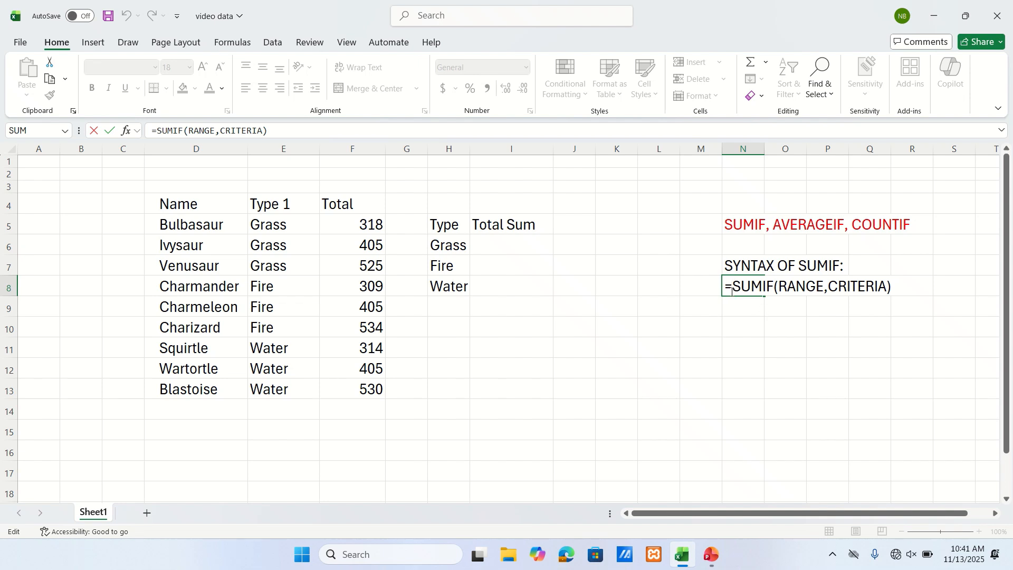
key("BackSpace")
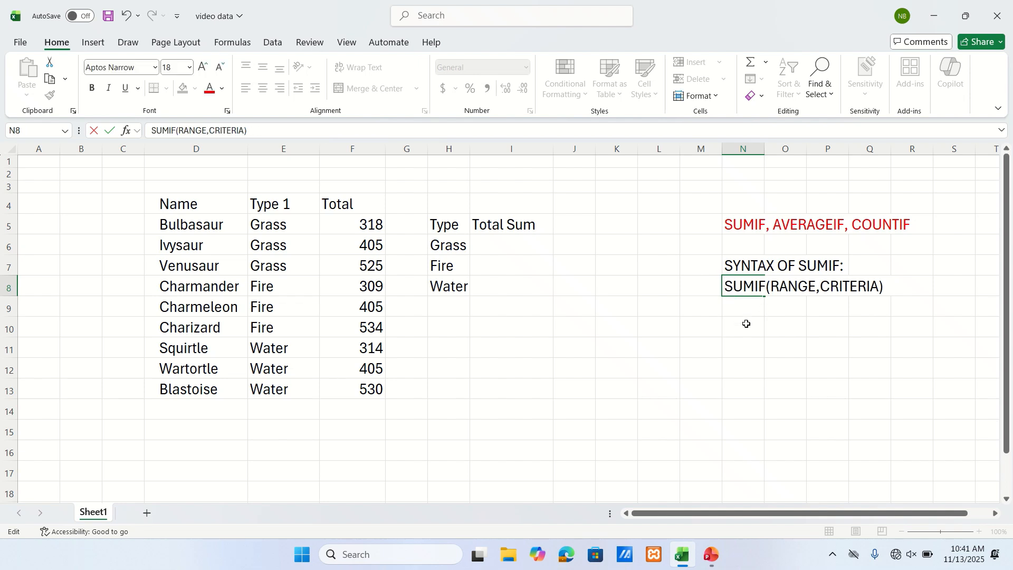
left_click(742, 350)
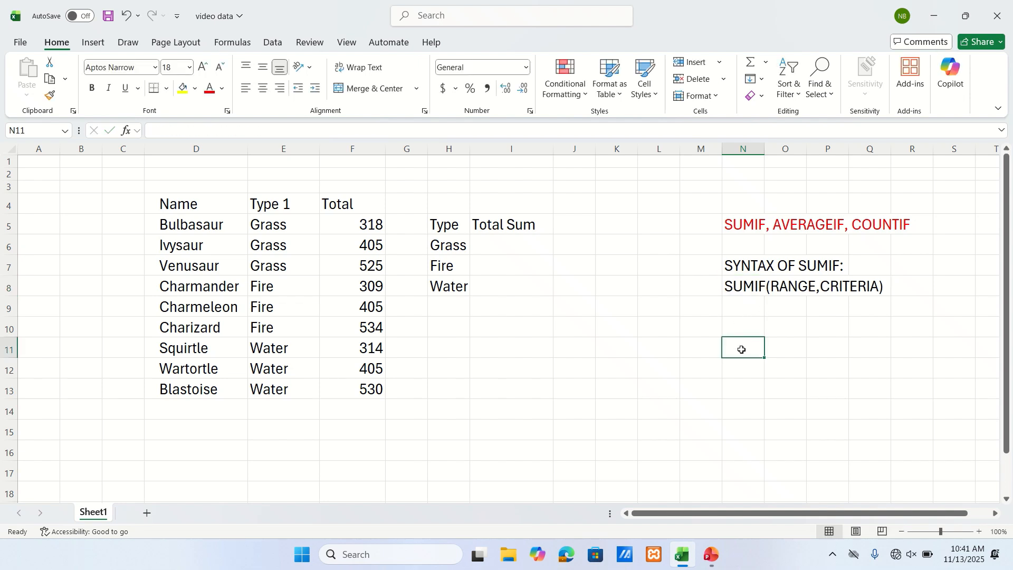
Enter the three-argument syntax =SUMIF(RANGE,CRITERA,SUM RANGE) in cell N10, below the two-argument SUMIF syntax.
type("=")
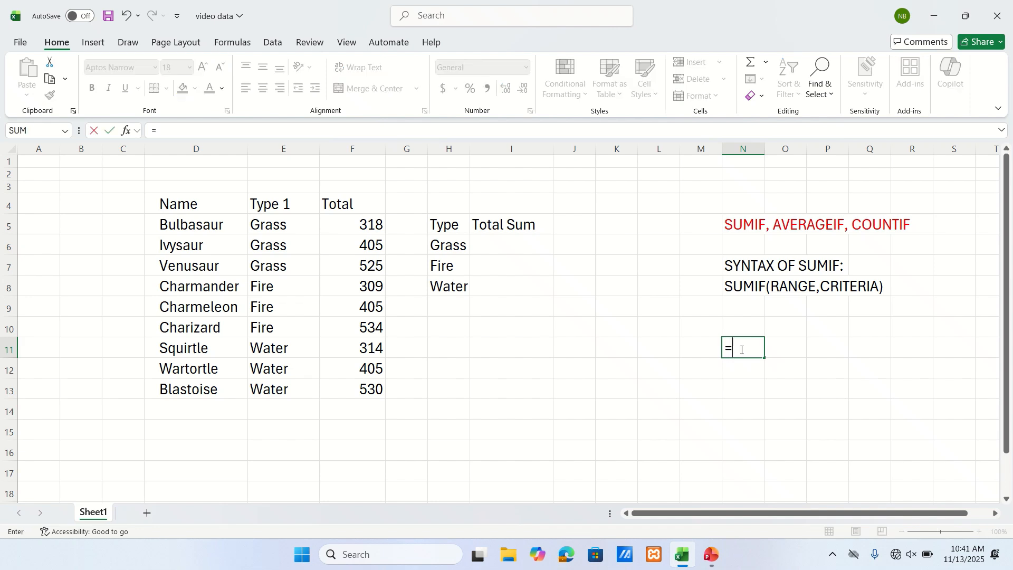
key("BackSpace")
left_click(742, 330)
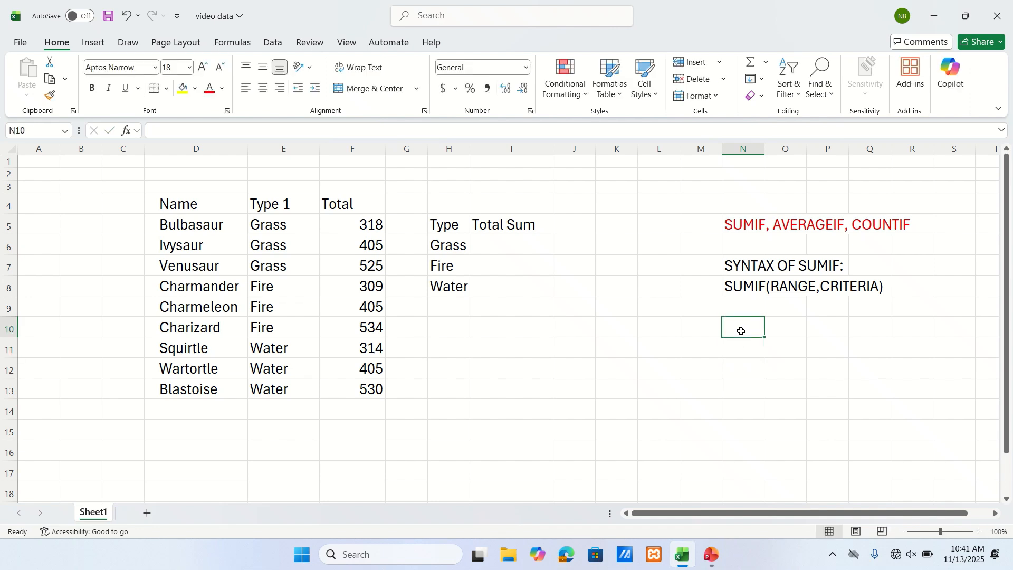
type("SU")
key("BackSpace")
key("BackSpace")
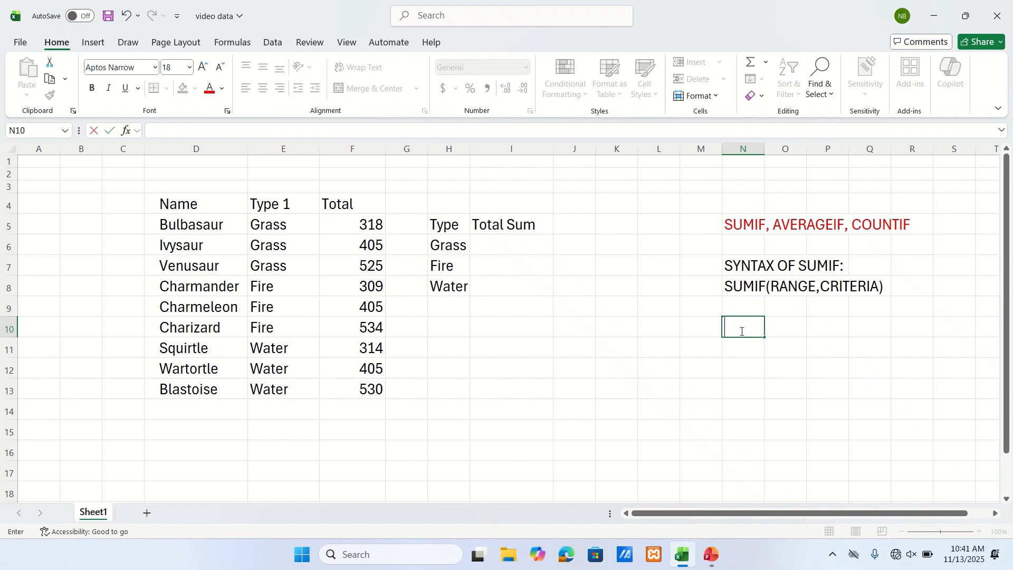
type("=SUMI")
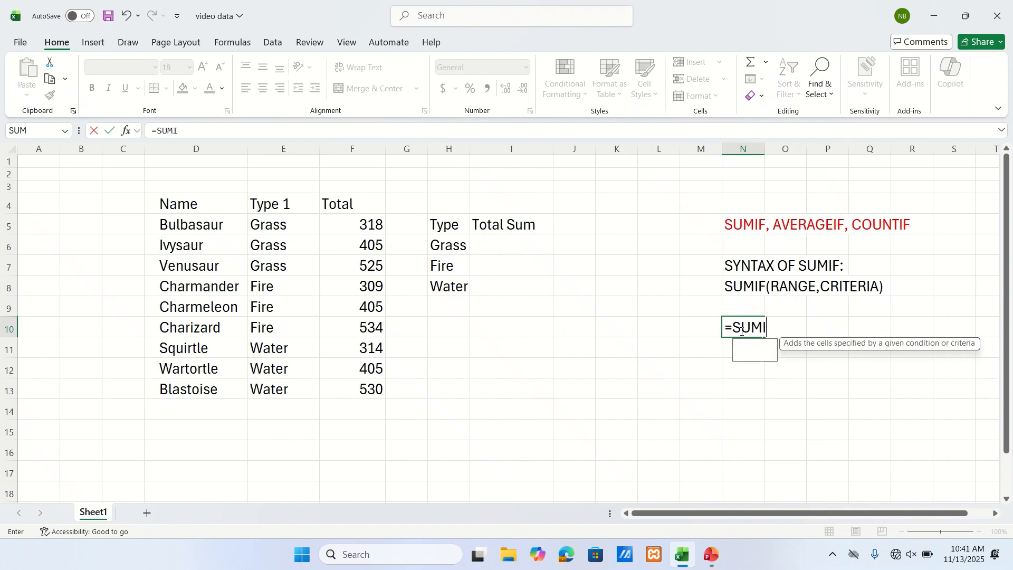
type("F(")
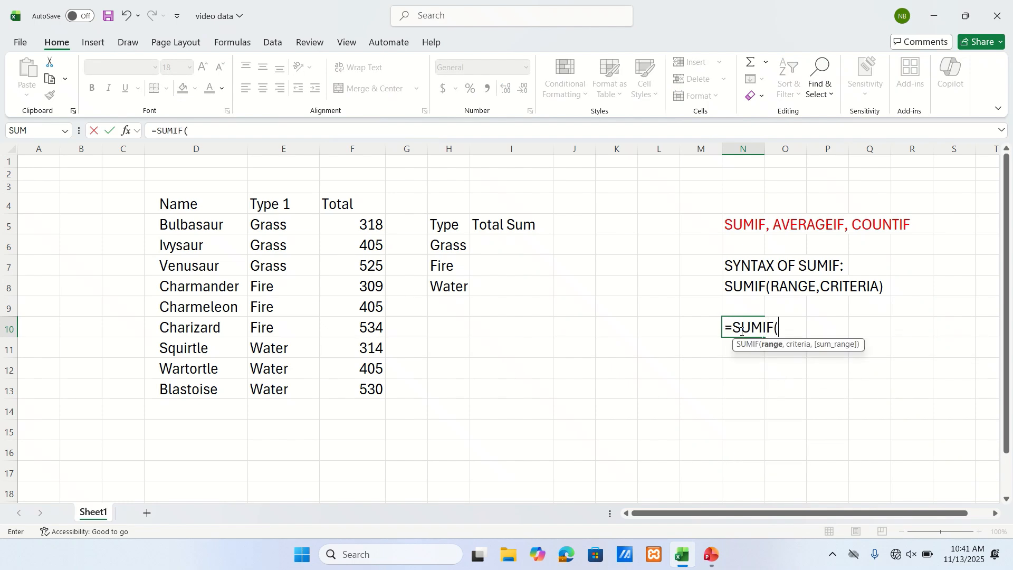
type("RA")
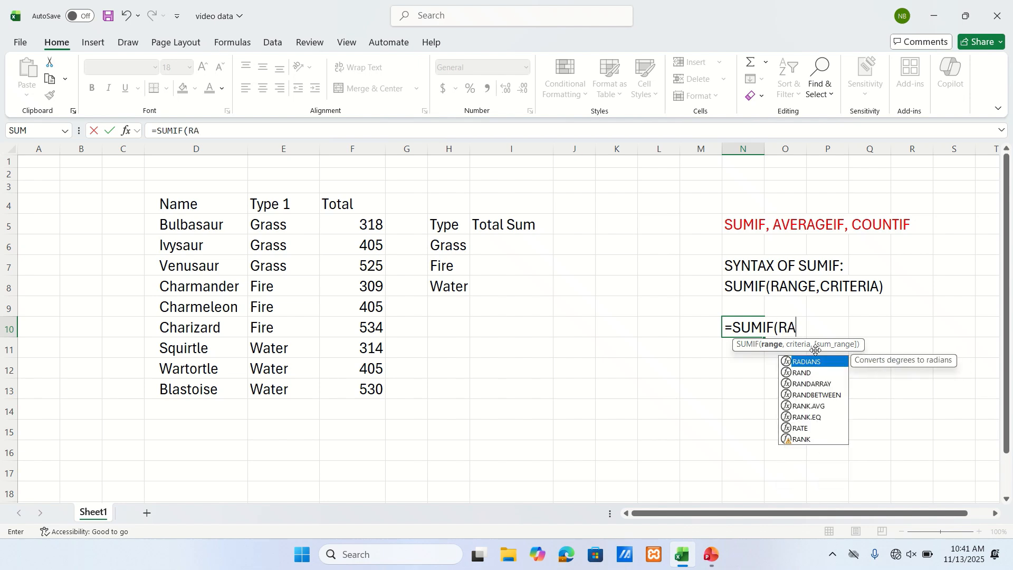
type("NGE,")
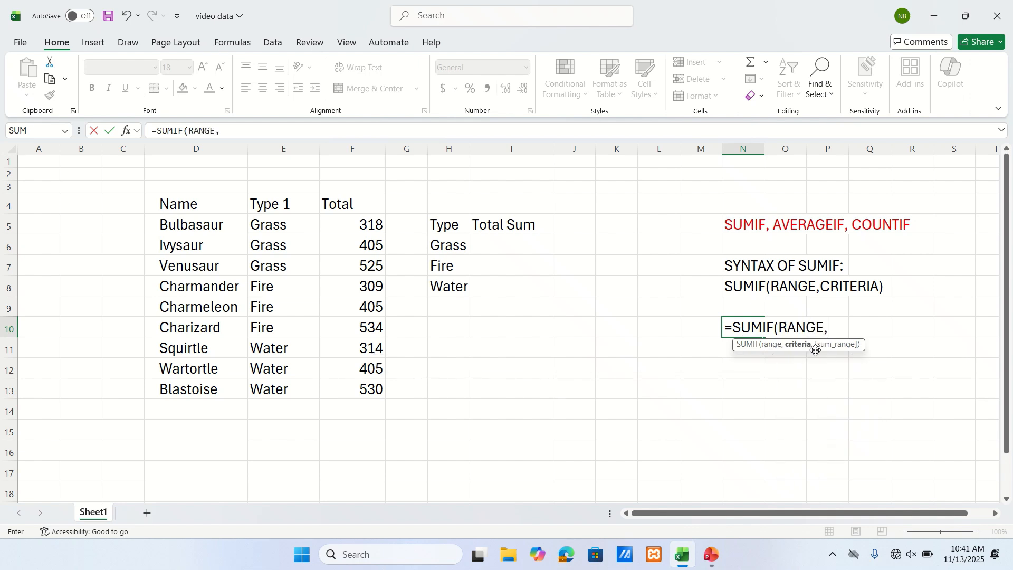
type("CRITERA")
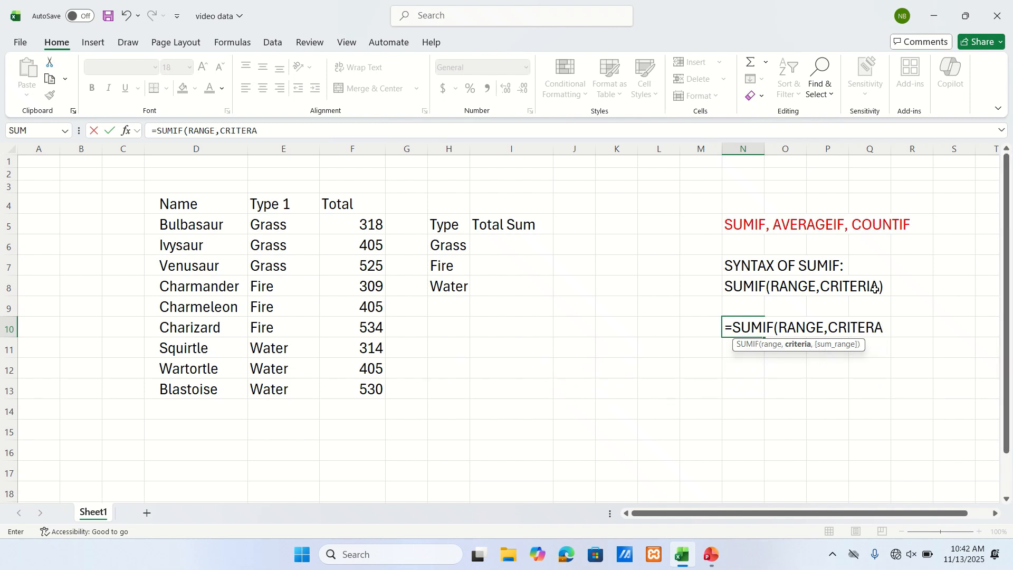
type(",")
type("SU")
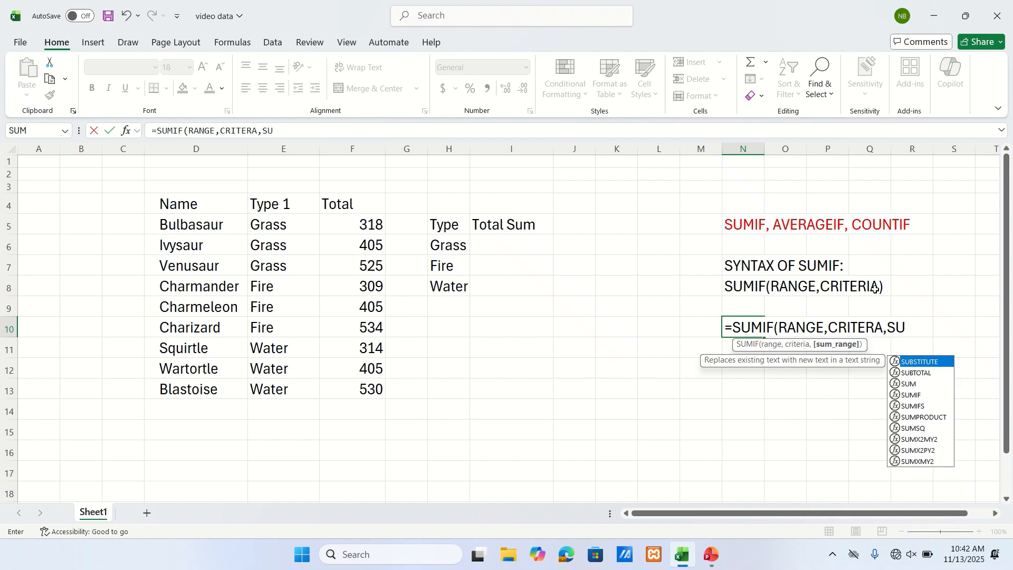
type("M RANGE")
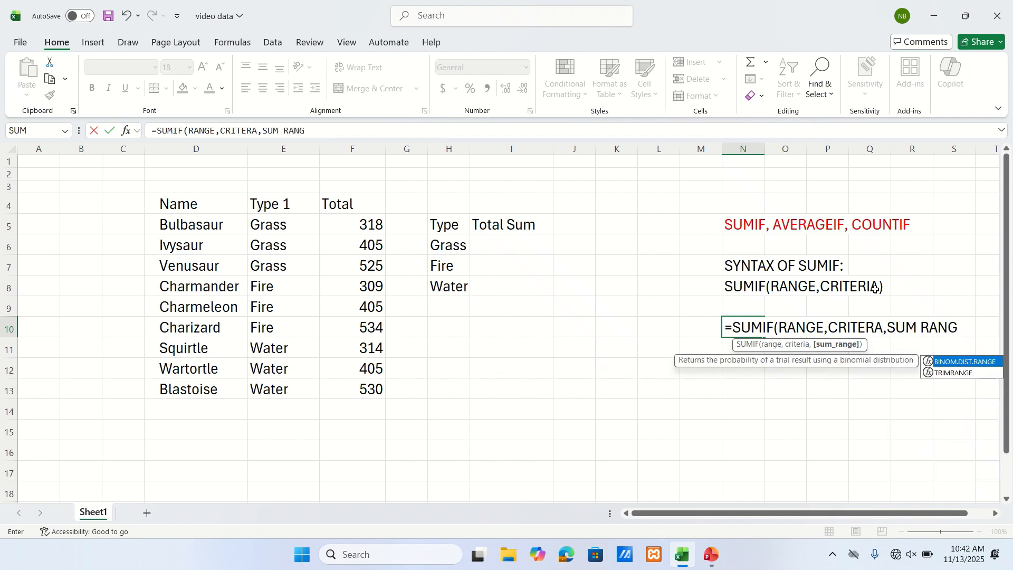
type(")")
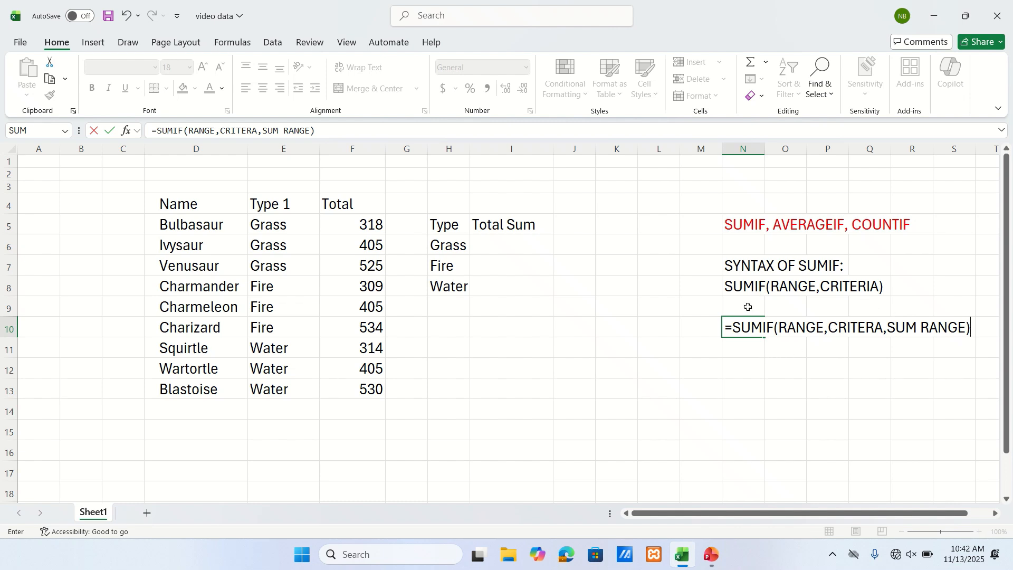
key("Return")
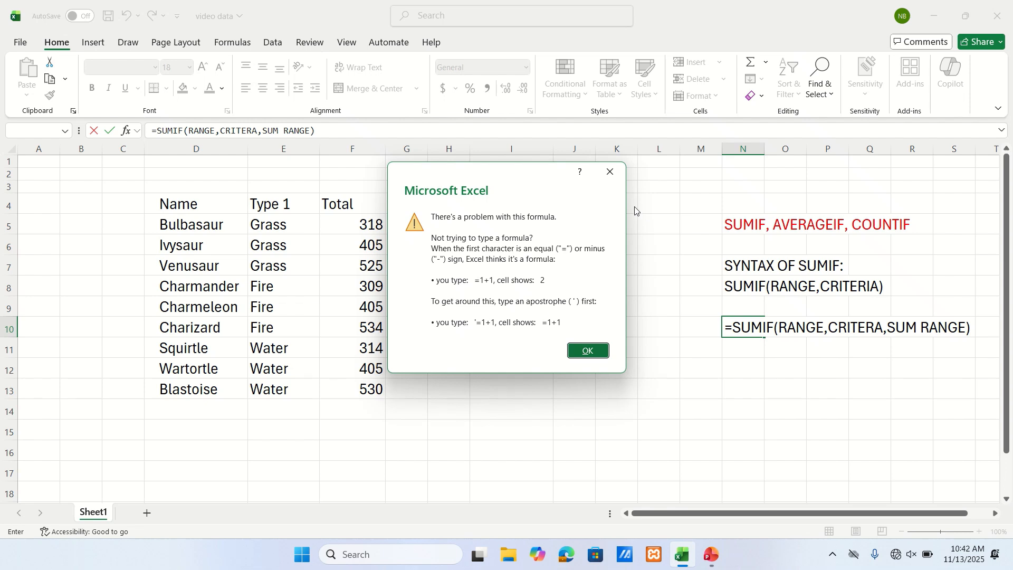
Remove the leading equals sign from cell N10 so it holds the plain text SUMIF(RANGE,CRITERA,SUM RANGE).
left_click(613, 182)
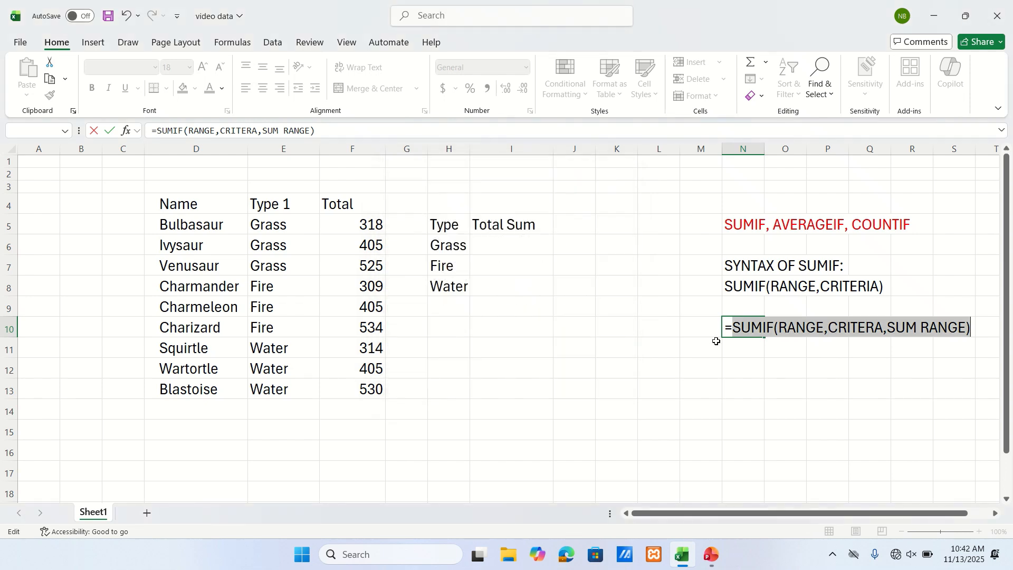
left_click(735, 326)
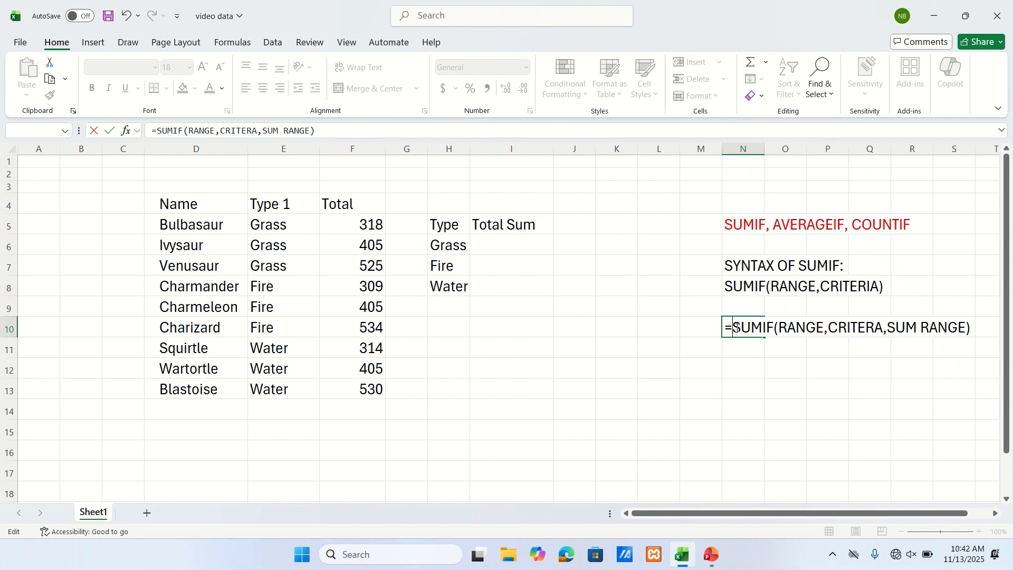
key("BackSpace")
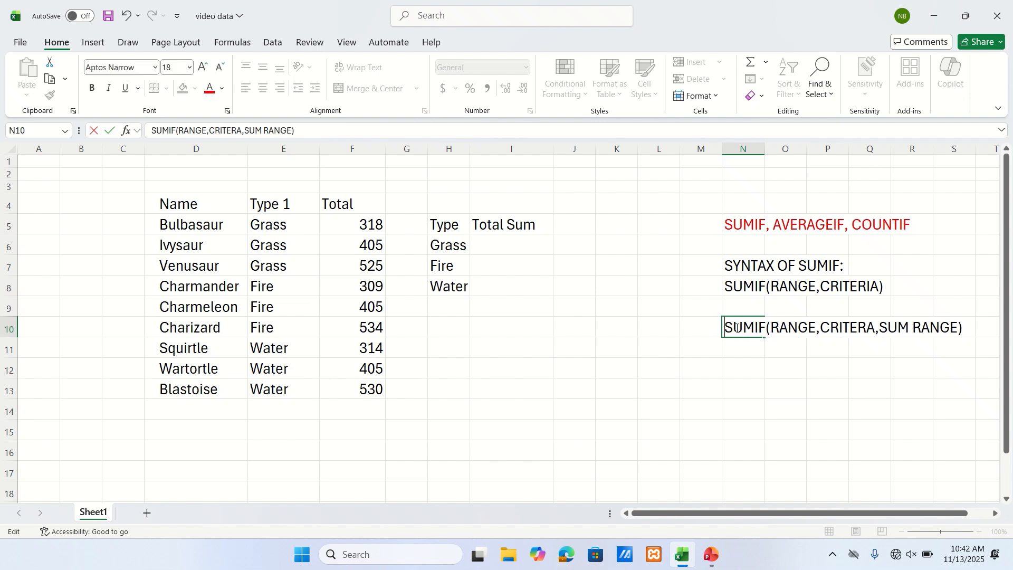
left_click(930, 373)
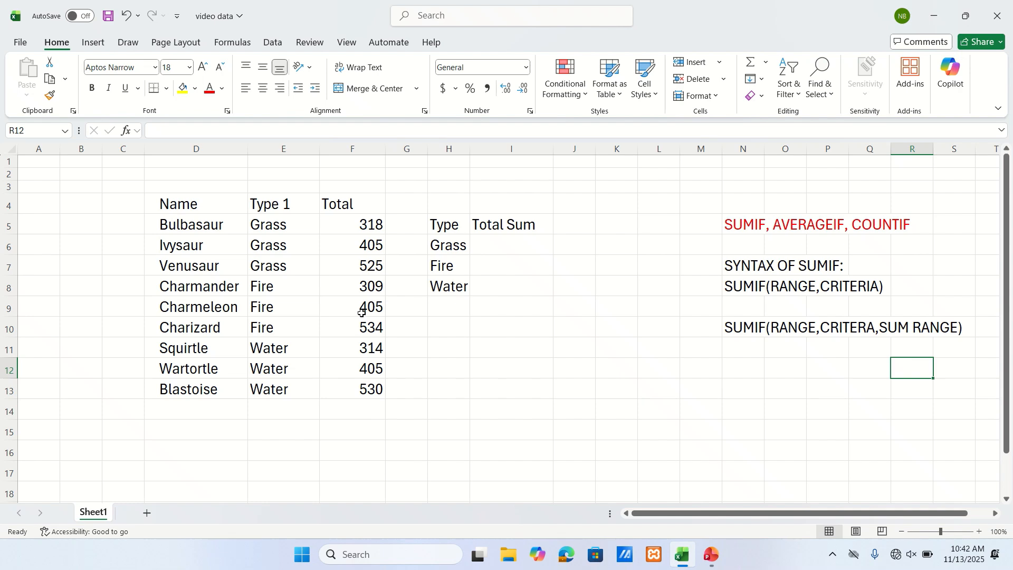
Enter the formula =SUM(F5:F13,">400") in cell N9, between the two syntax lines, using the Total values as the range.
left_click(740, 307)
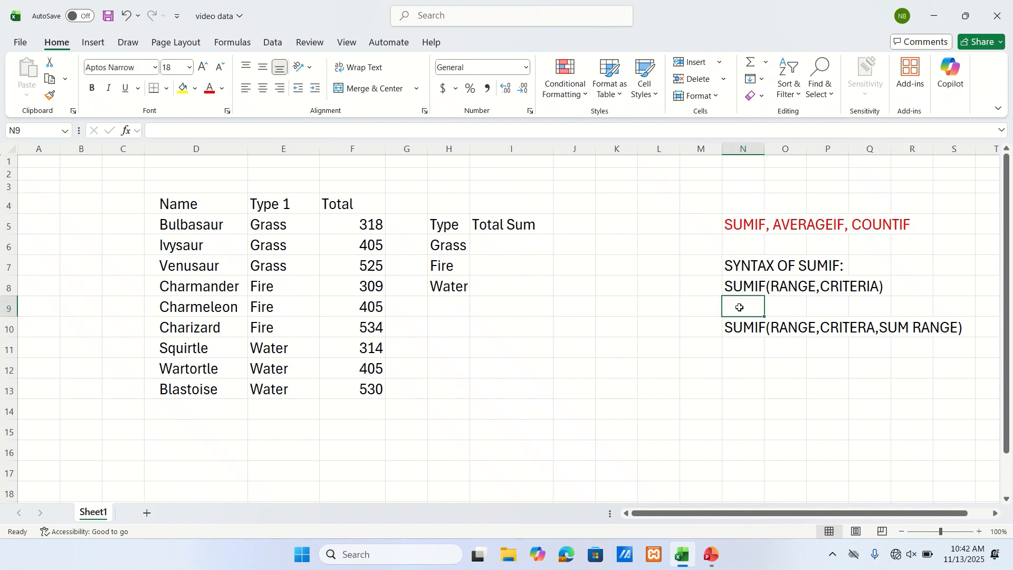
type("=")
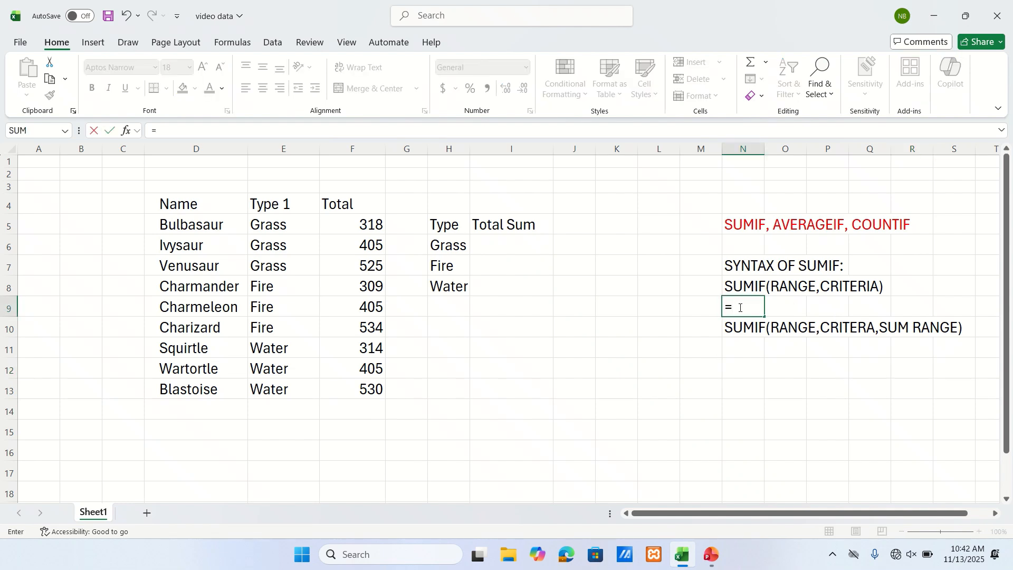
type("SUM")
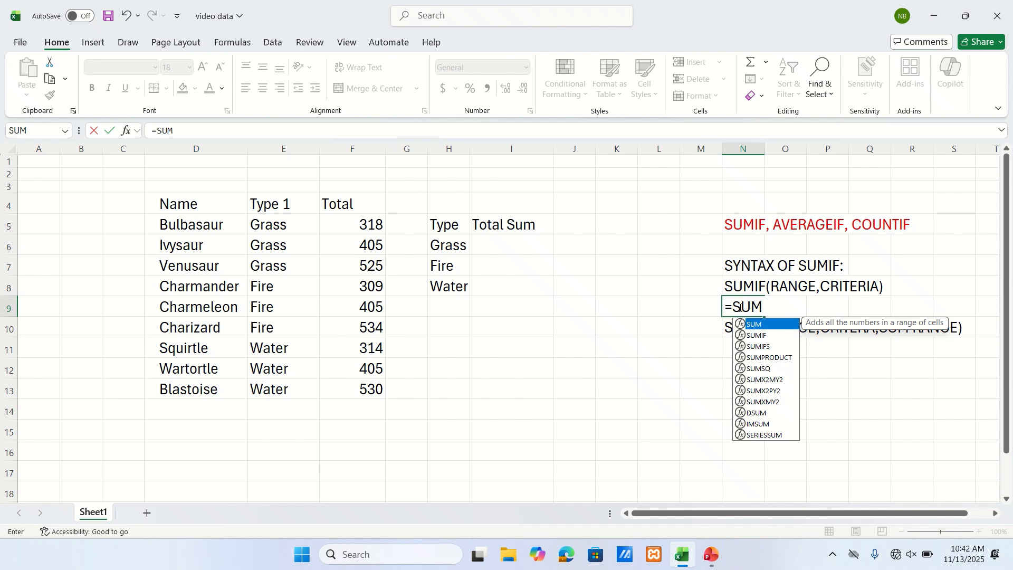
type("(")
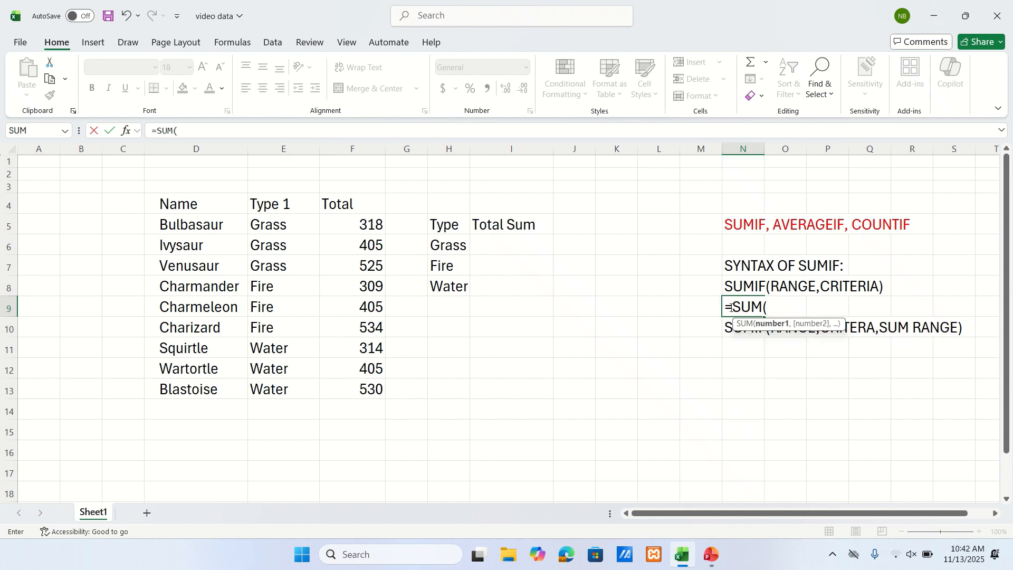
left_click_drag(371, 262, 370, 400)
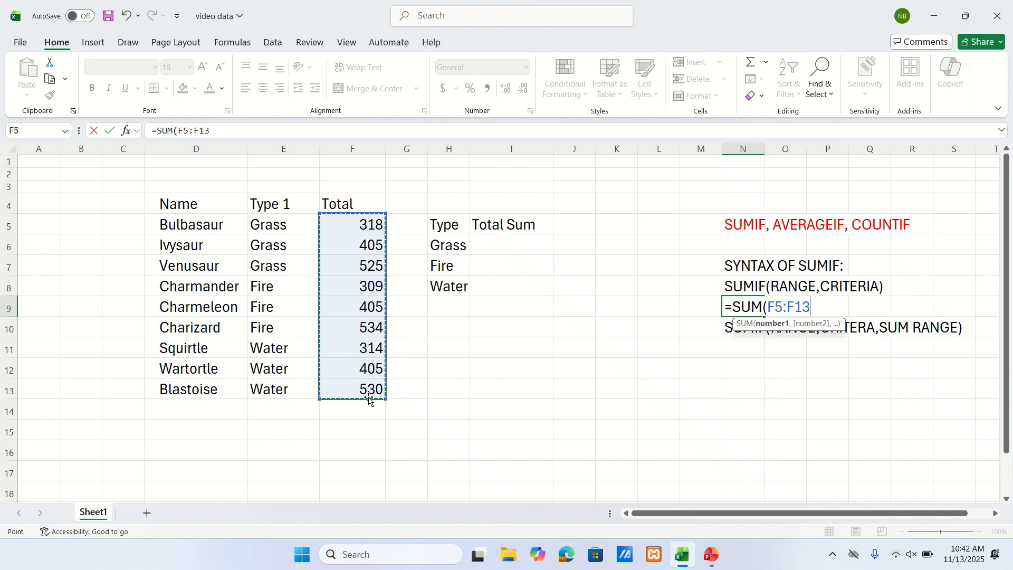
type(",")
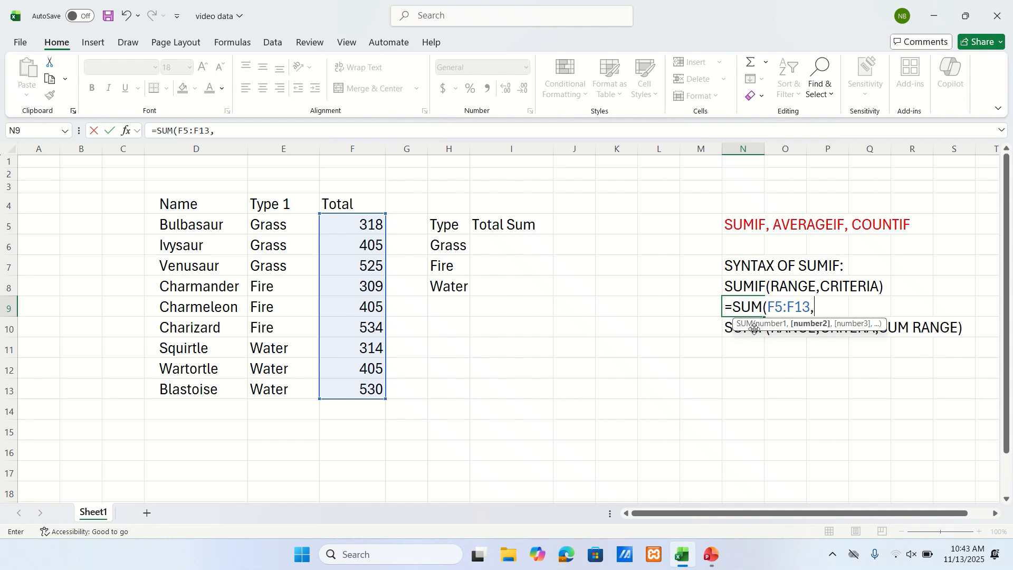
type("\">400\")")
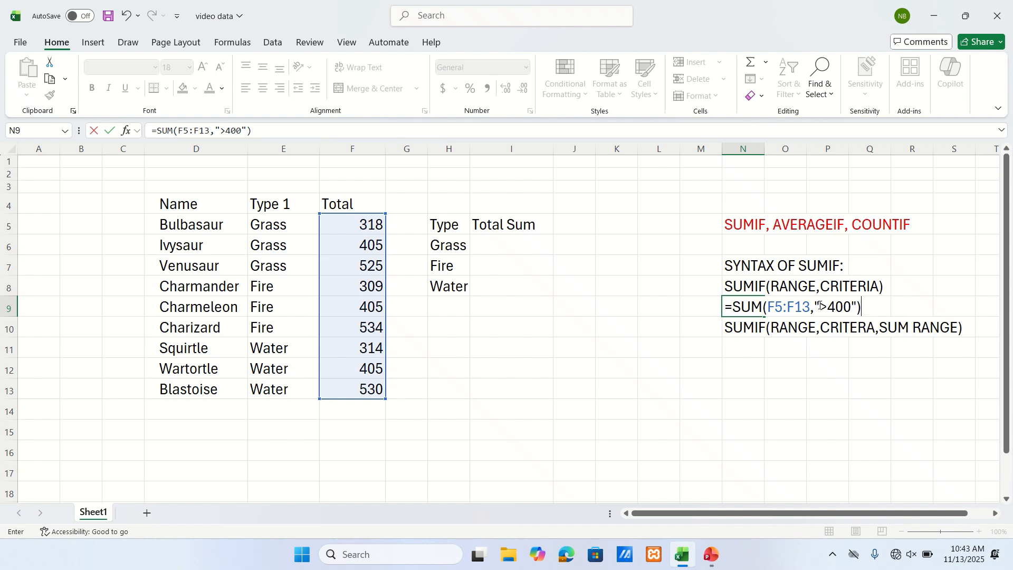
key("Return")
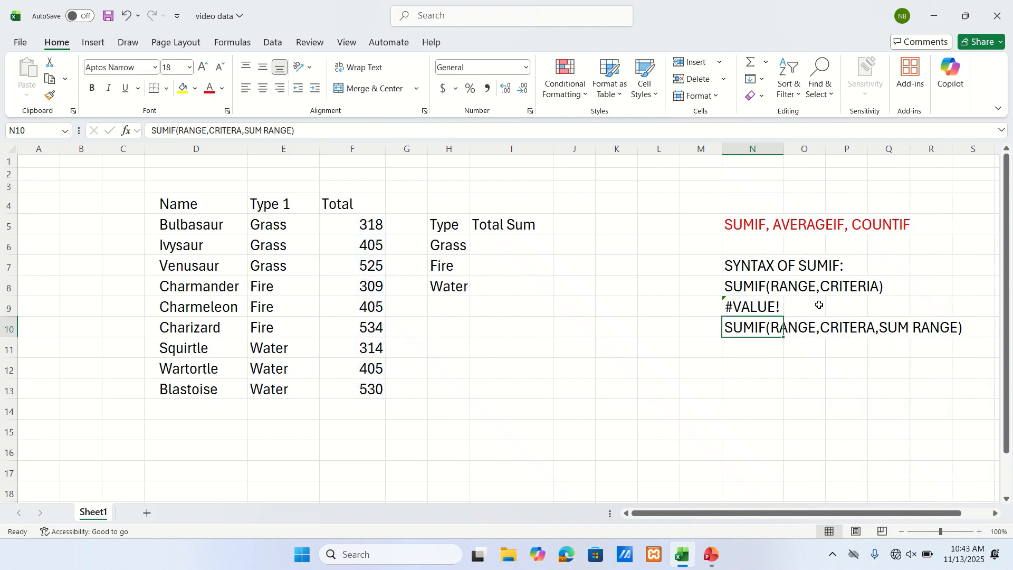
Change the function in cell N9 from SUM to SUMIF so the formula reads =SUMIF(F5:F13,">400").
double_click(763, 309)
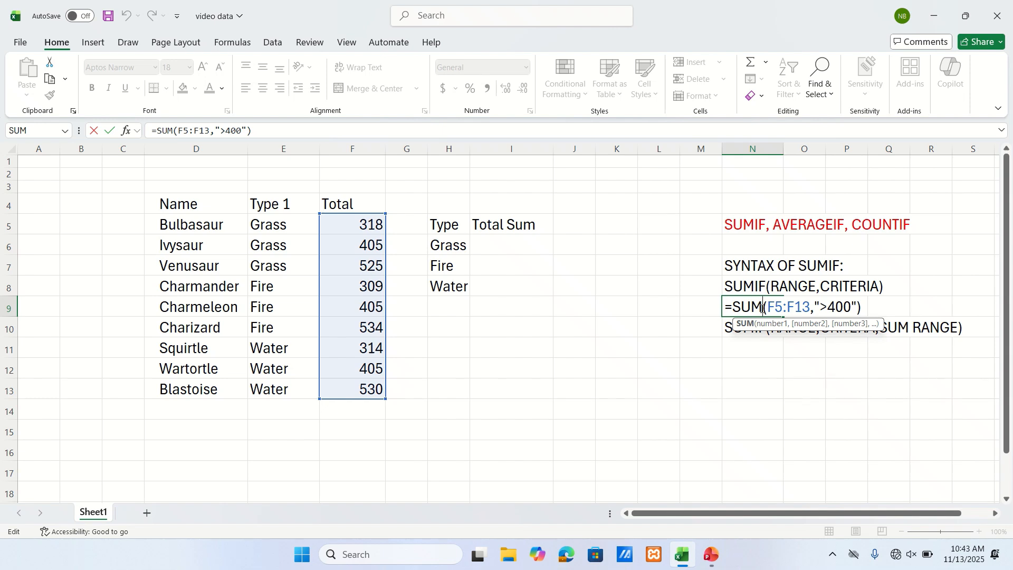
type("IF")
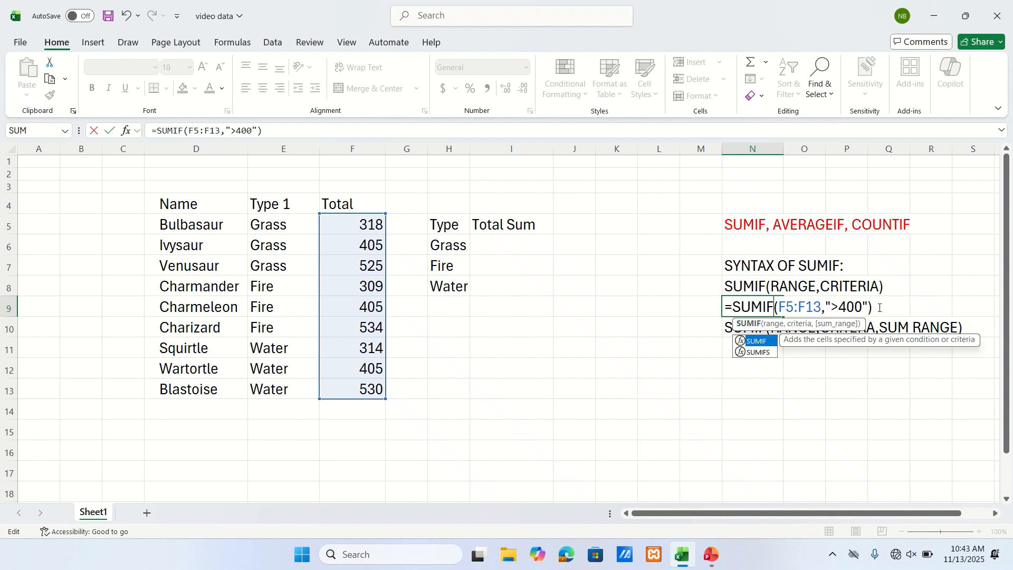
left_click(880, 308)
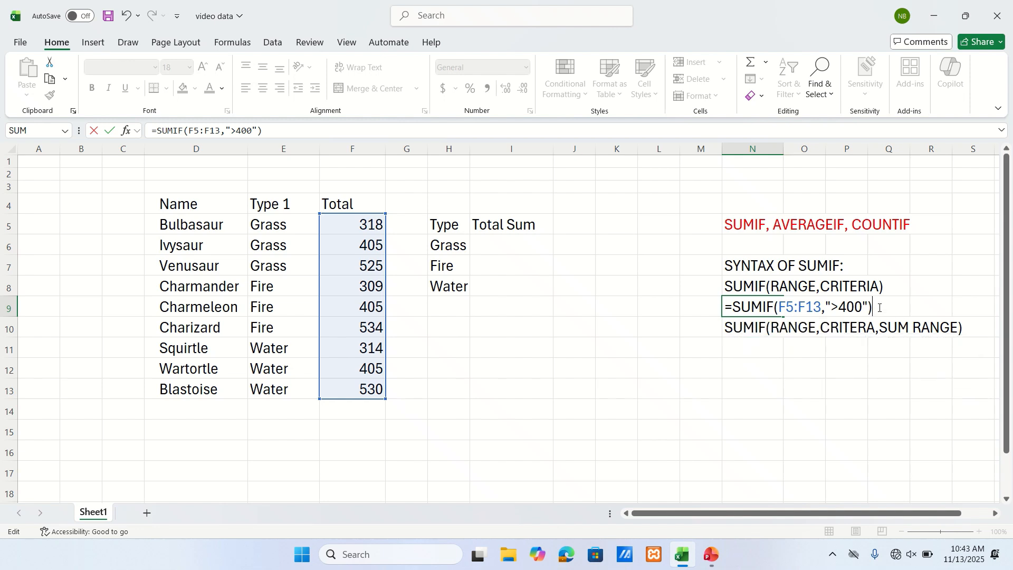
key("Return")
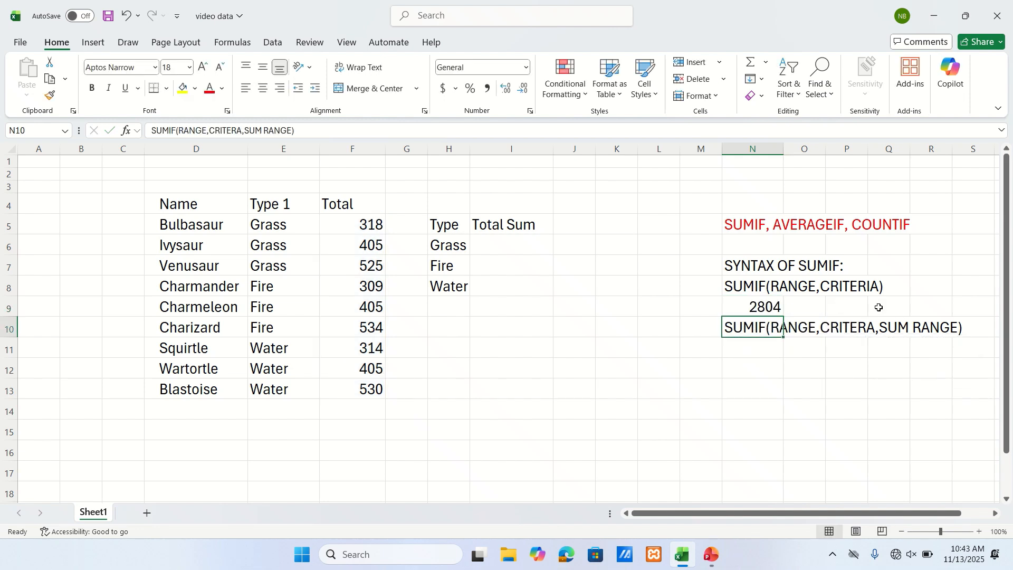
Review the range and criteria arguments of the SUMIF formula in cell N9 without changing it.
double_click(759, 307)
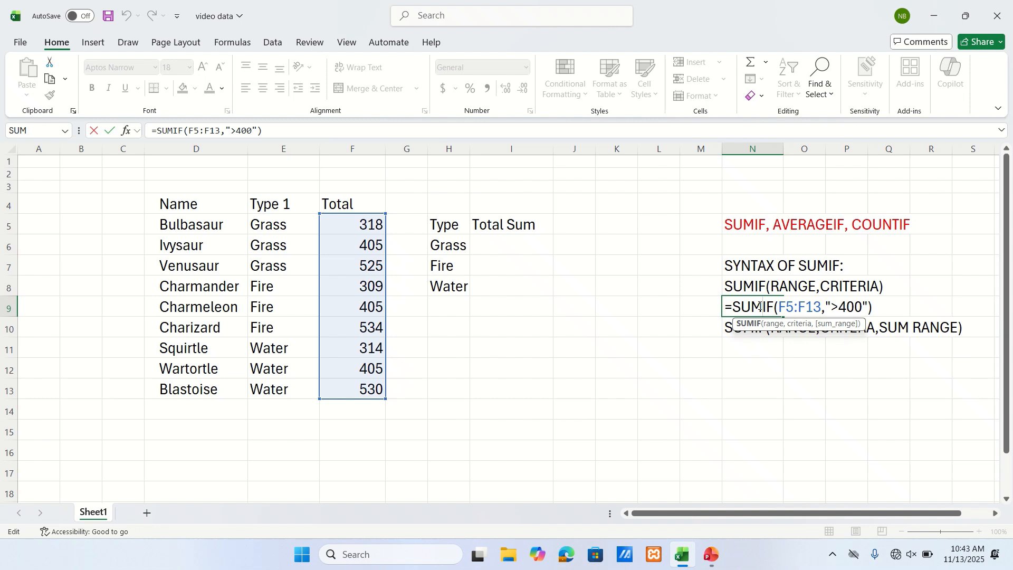
left_click(882, 307)
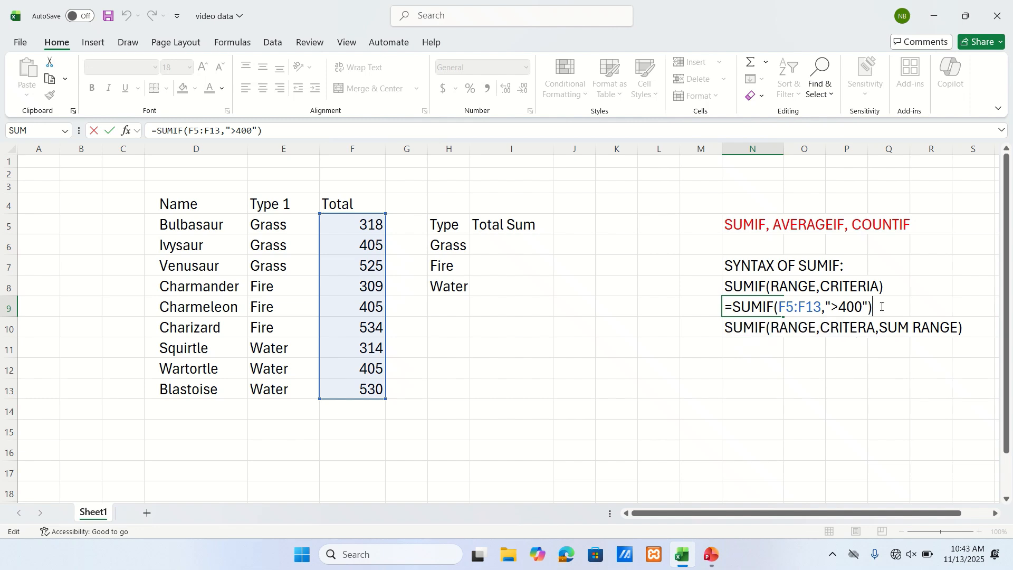
key("Return")
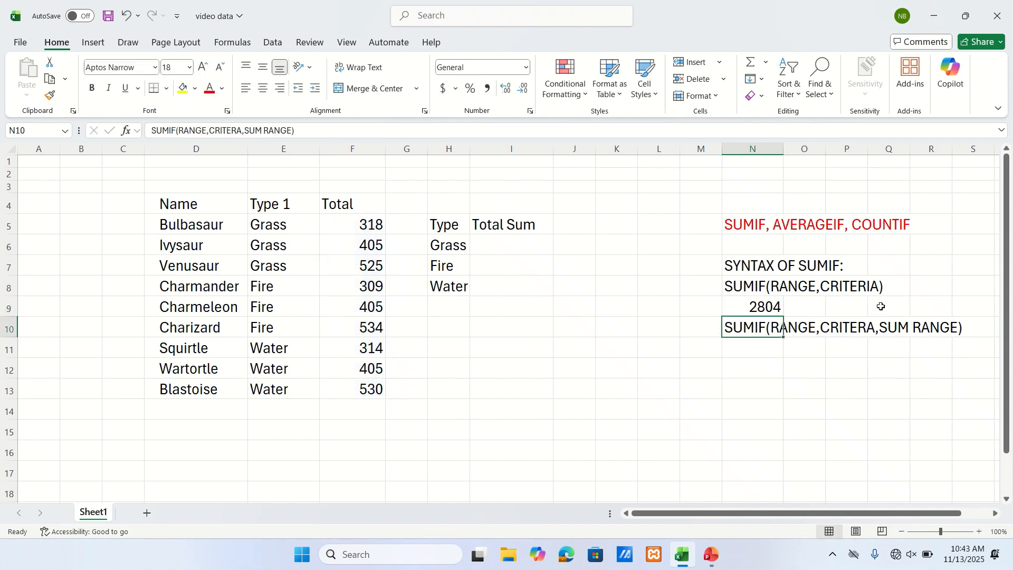
key("Up")
key("F2")
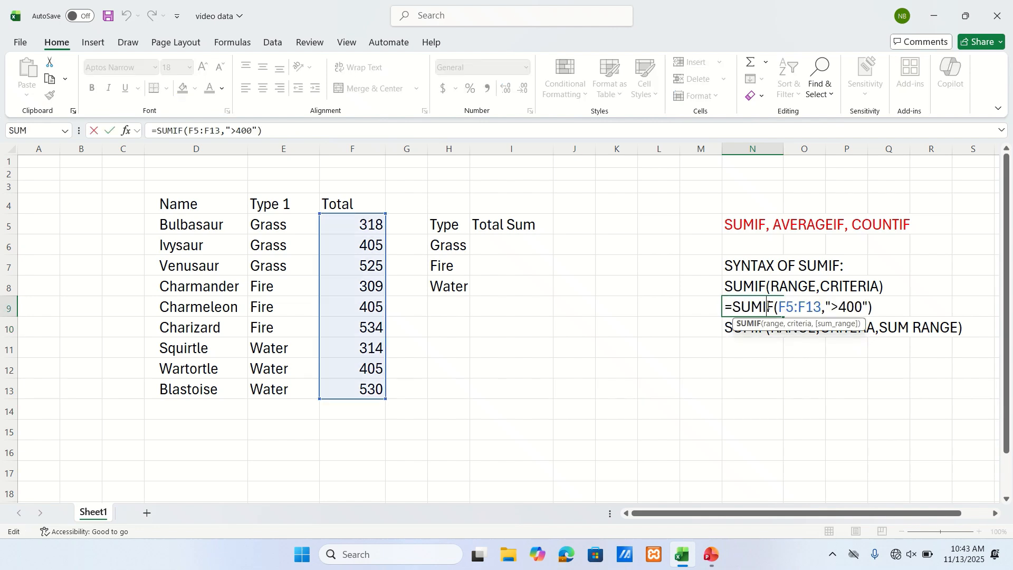
key("Left")
key("Left")
key("Left")
key("Left")
key("Left")
key("Left")
key("Left")
key("Left")
key("Left")
key("Left")
key("Left")
key("Left")
key("Left")
key("Left")
key("Left")
key("Left")
key("Right")
key("Right")
key("Return")
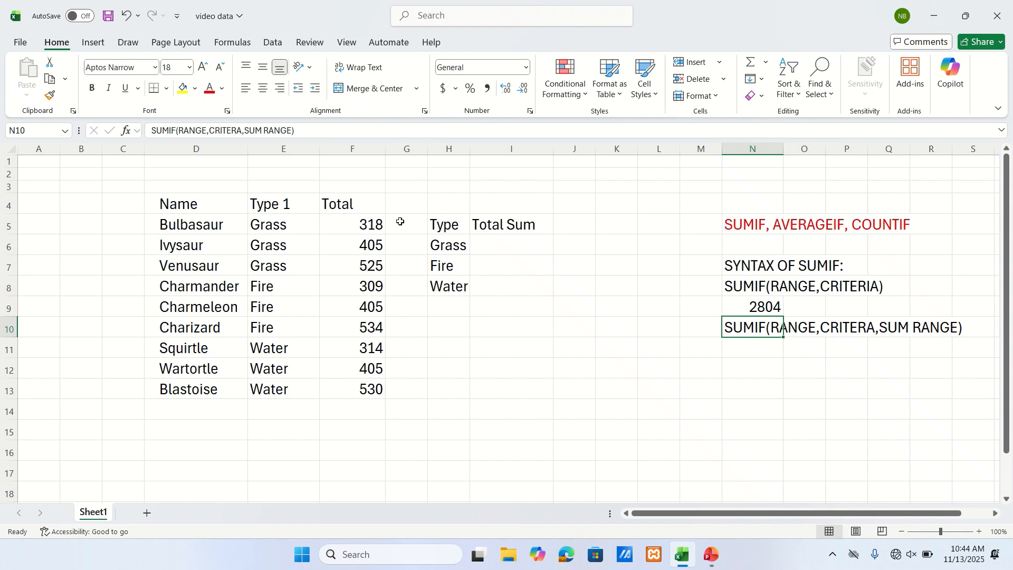
Enter =SUMIF(E5:E13,H6,F5:F13) in cell I6 to total the values for the Grass type.
left_click(490, 246)
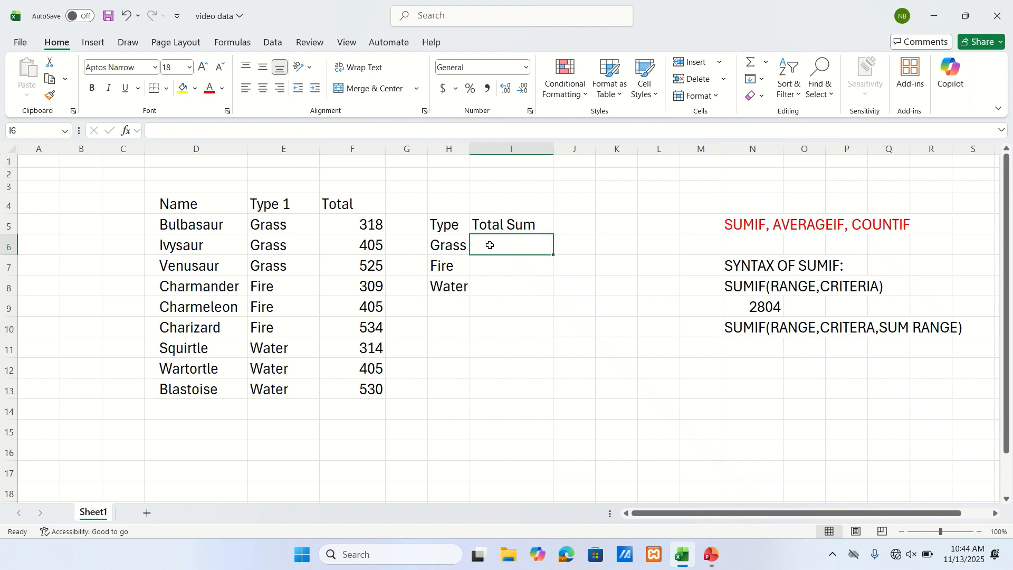
type("=")
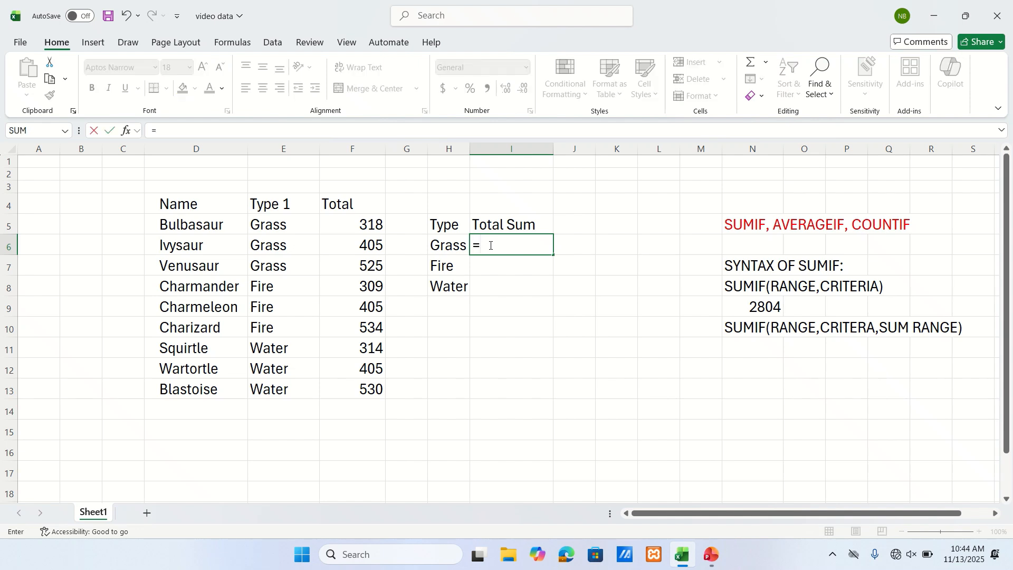
type("SUMIF")
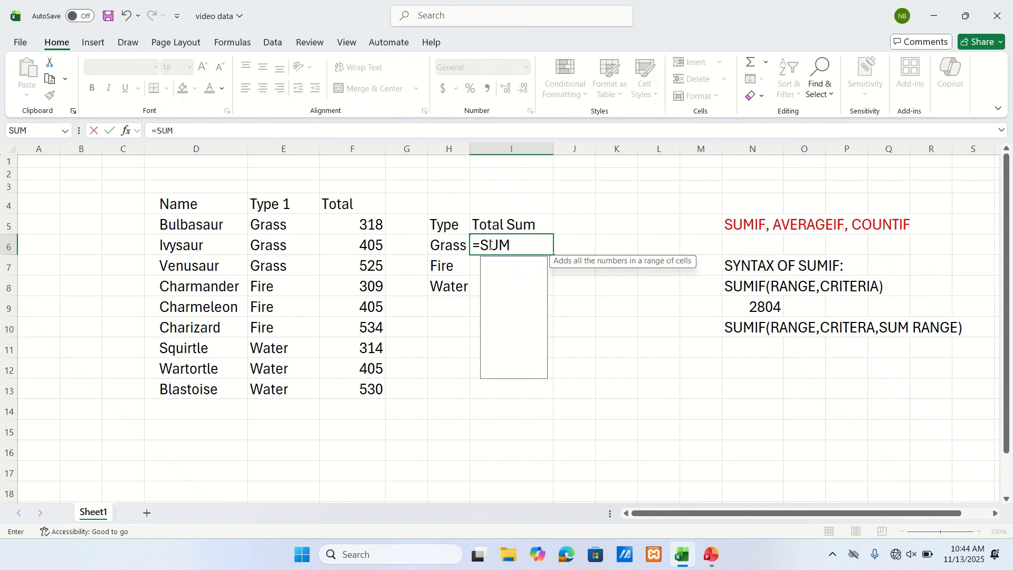
type("(")
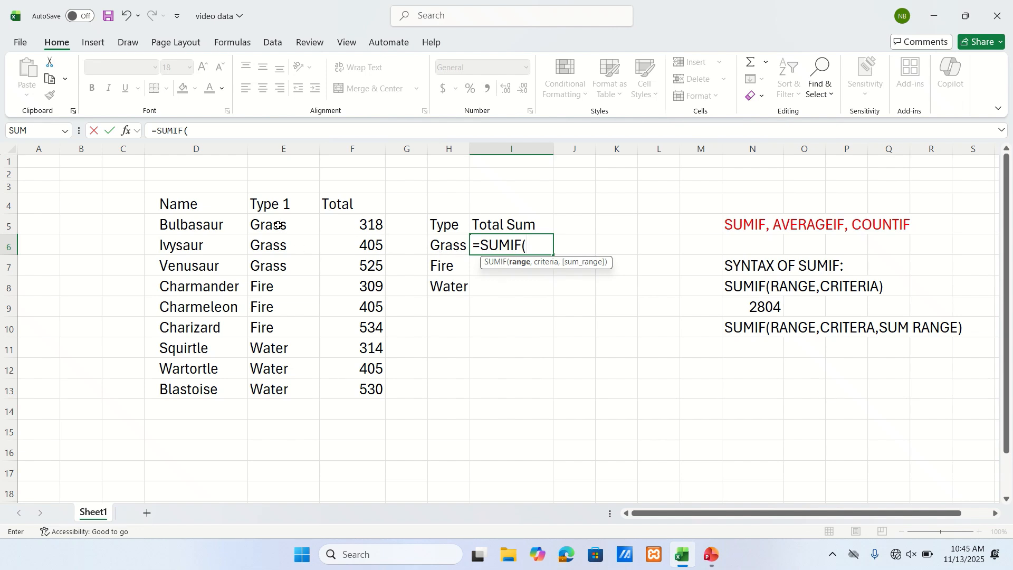
left_click_drag(278, 225, 270, 390)
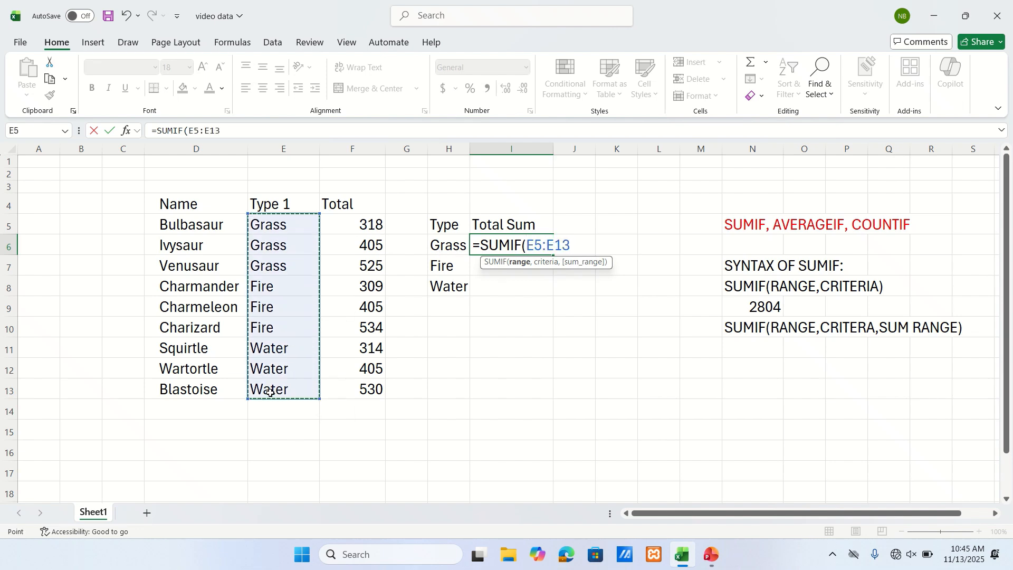
type(",")
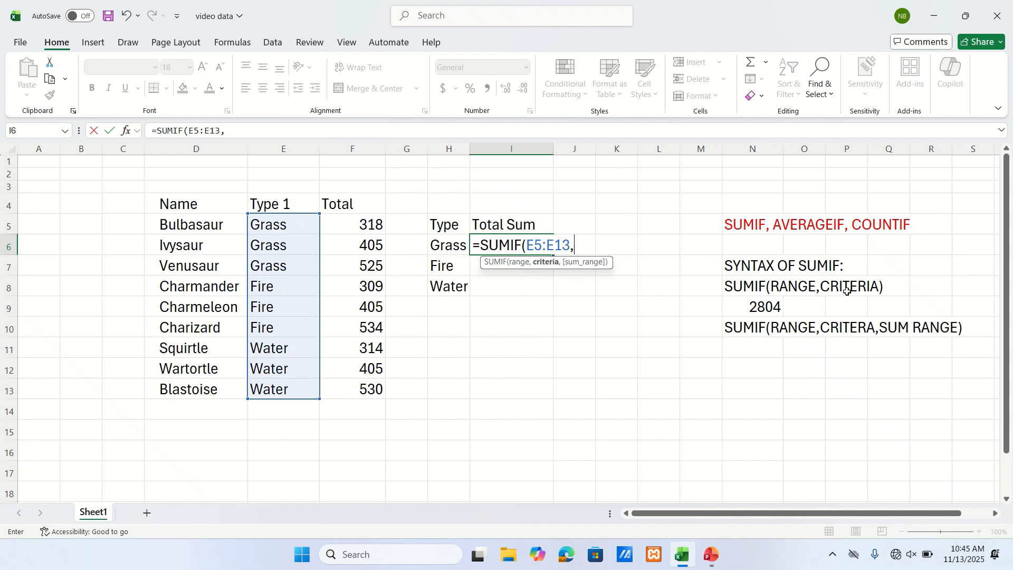
left_click(457, 247)
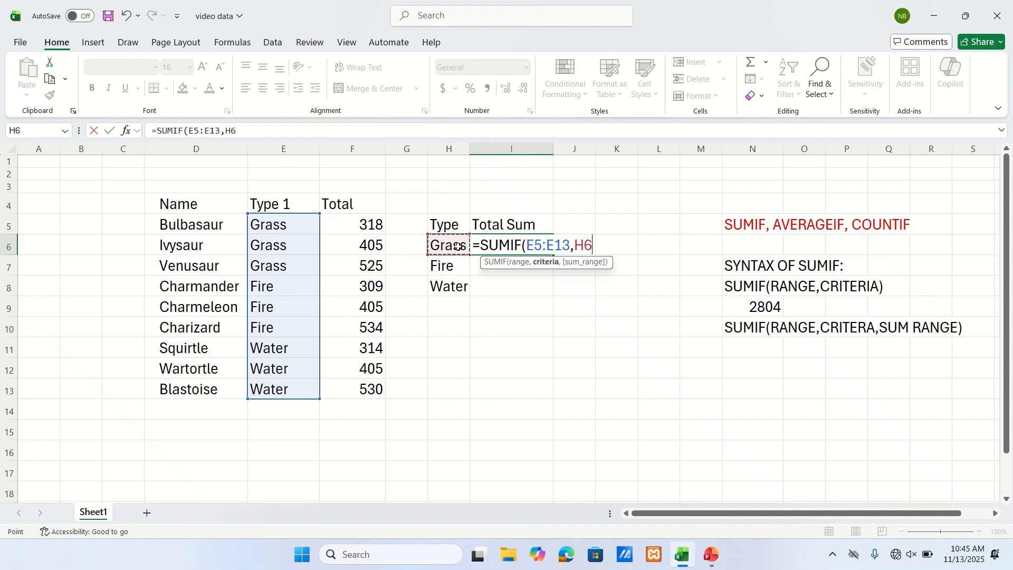
type(",")
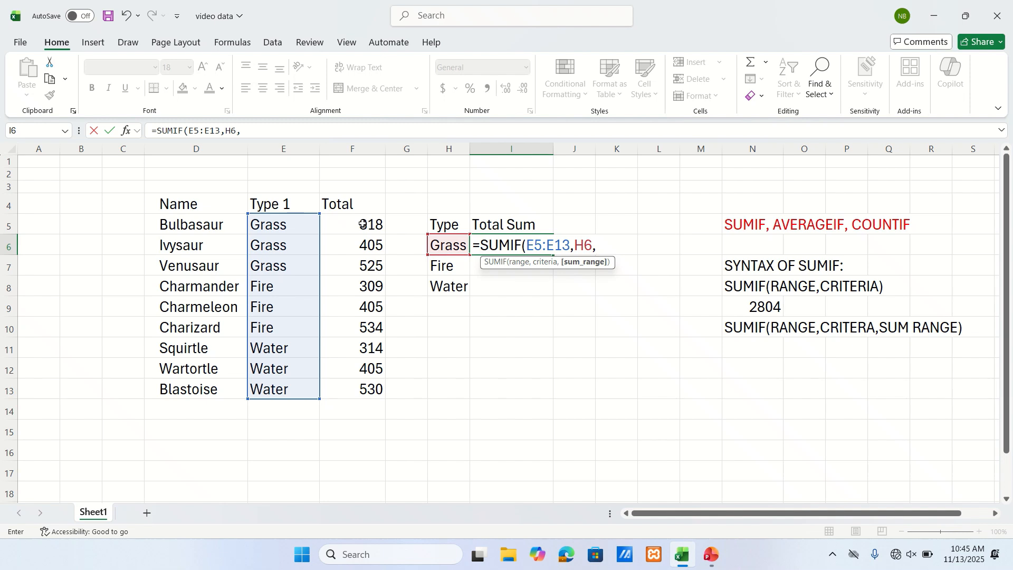
left_click_drag(368, 222, 372, 389)
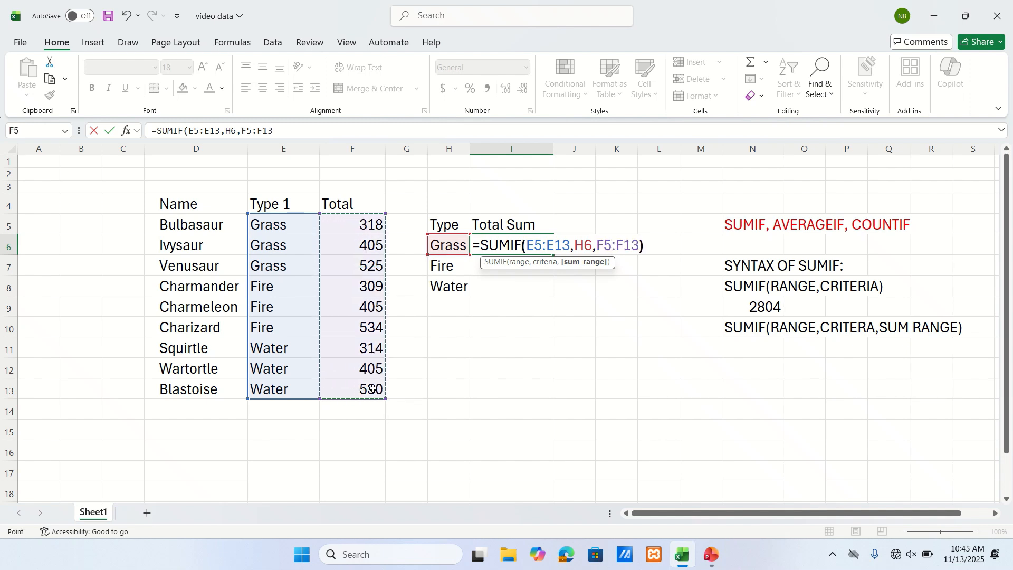
type(")")
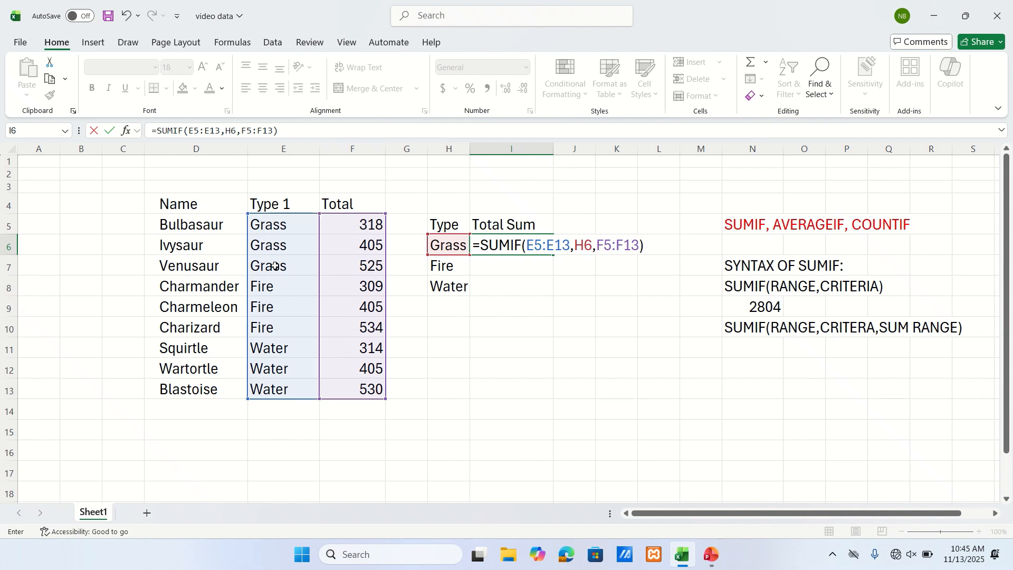
key("Return")
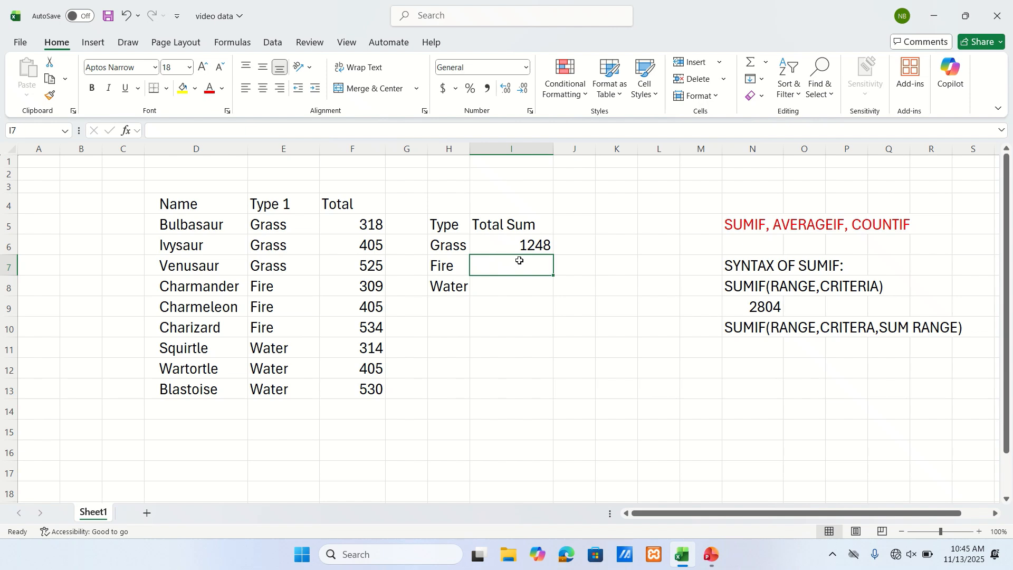
Examine the range, criteria and sum range arguments of the Grass formula in cell I6.
double_click(526, 246)
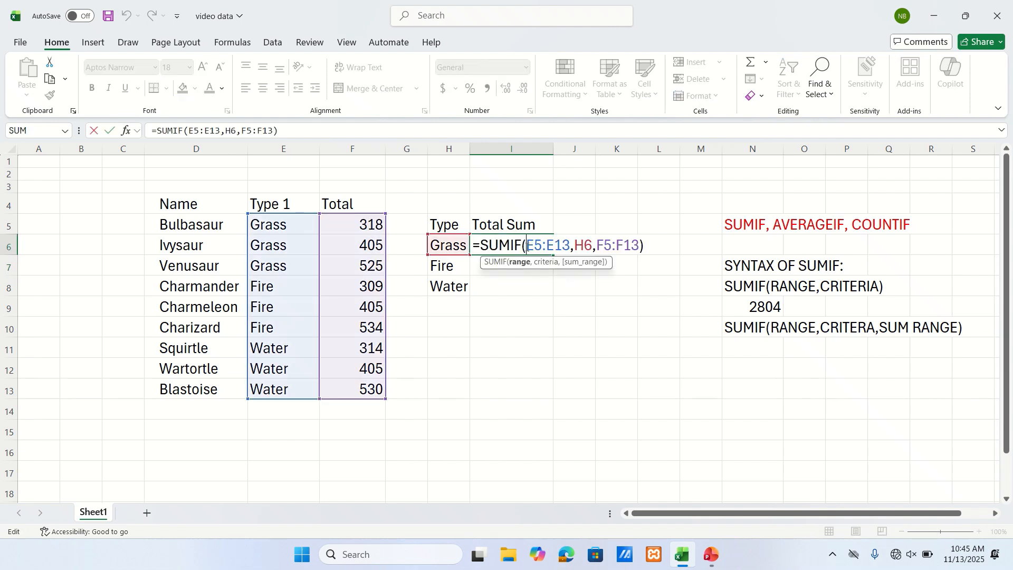
left_click(650, 246)
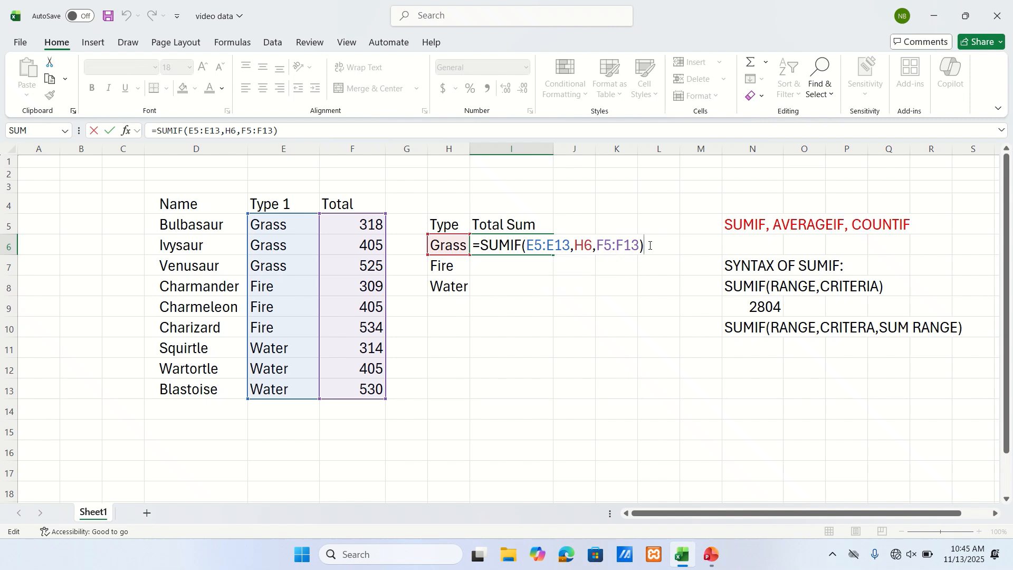
key("Return")
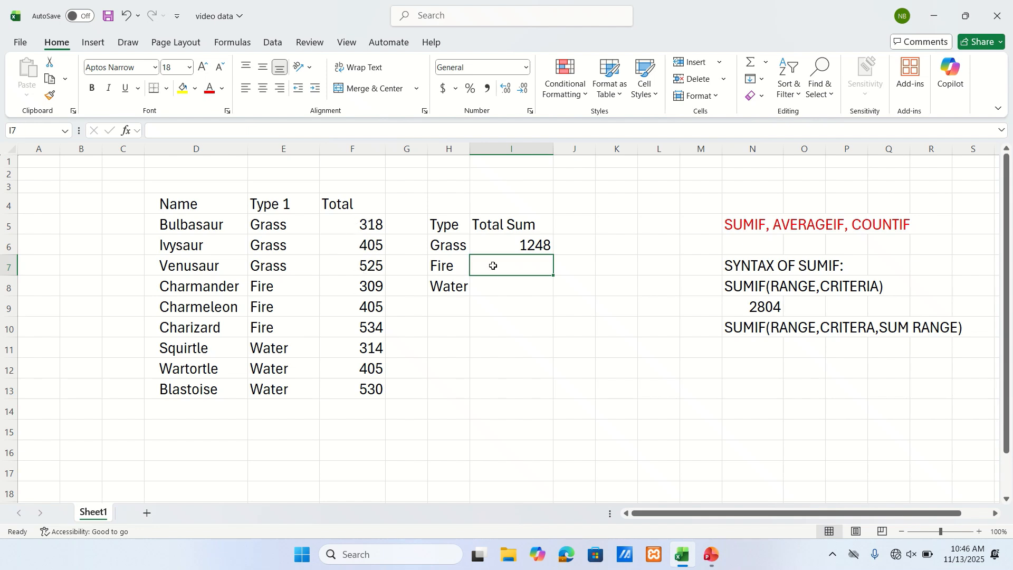
Enter =SUMIF(E5:E13,H7,F5:F13) in cell I7 to total the values for the Fire type.
type("=")
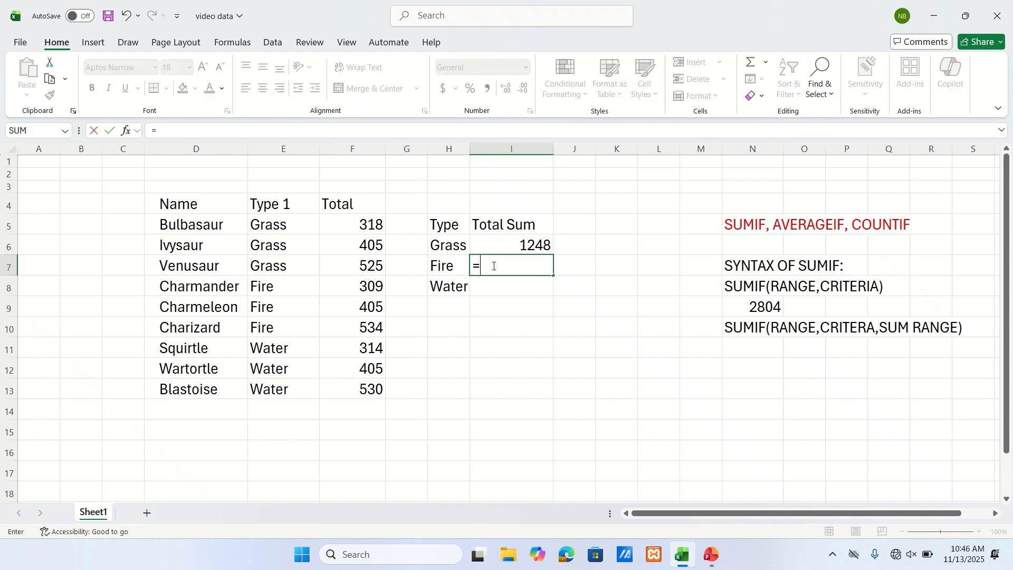
type("SUM")
type("IF")
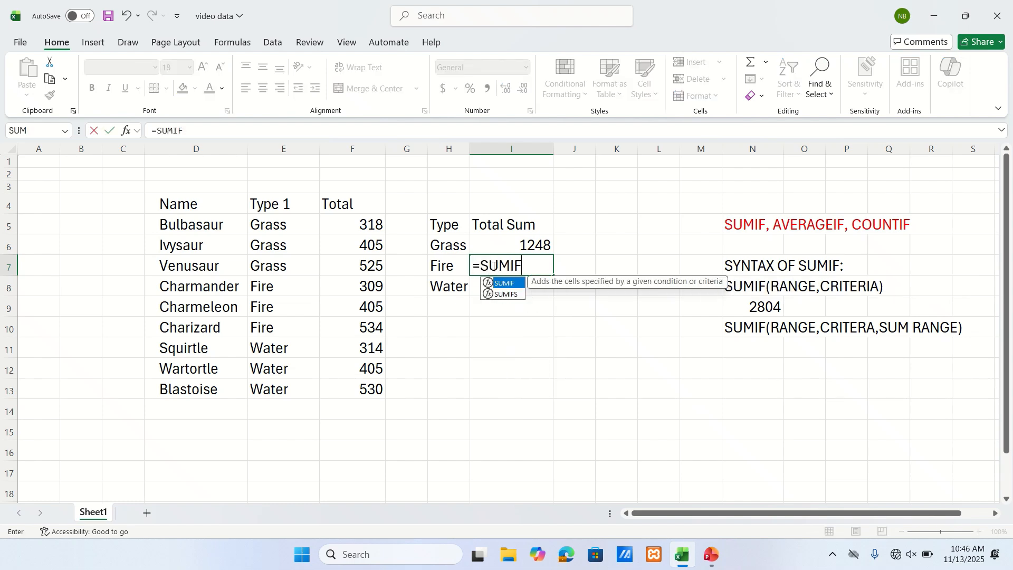
type("(")
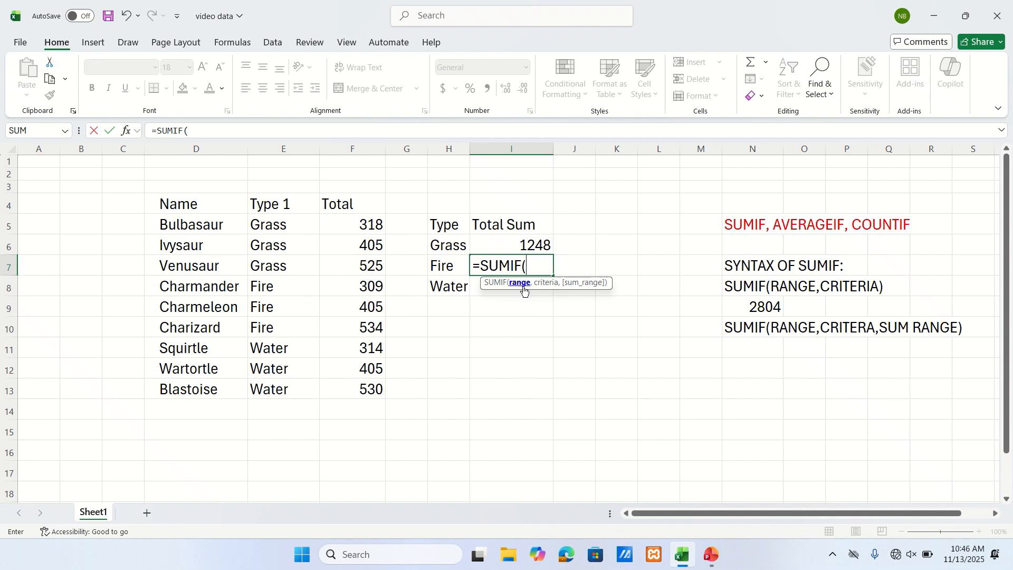
left_click_drag(272, 226, 276, 390)
type(",")
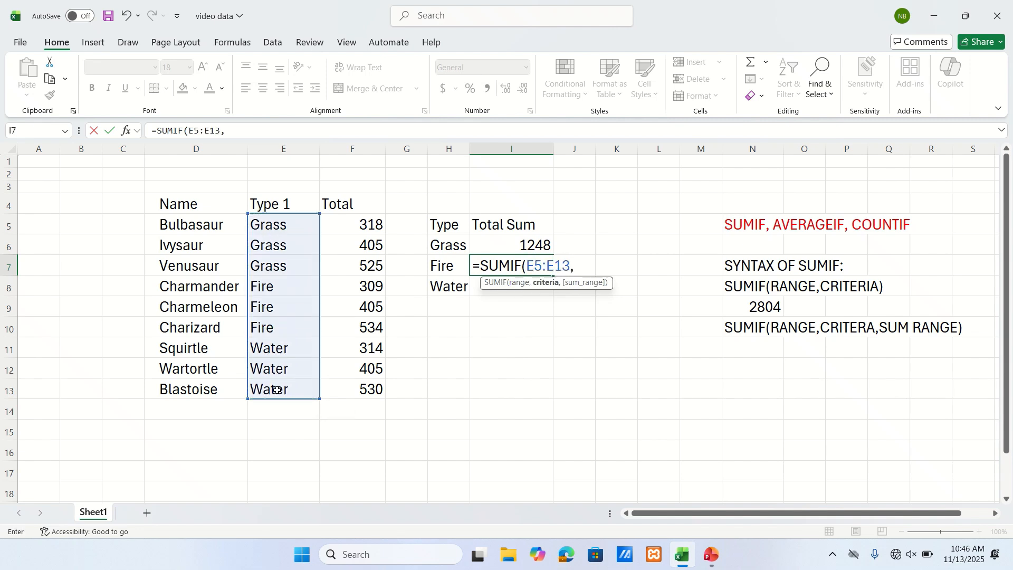
left_click(449, 266)
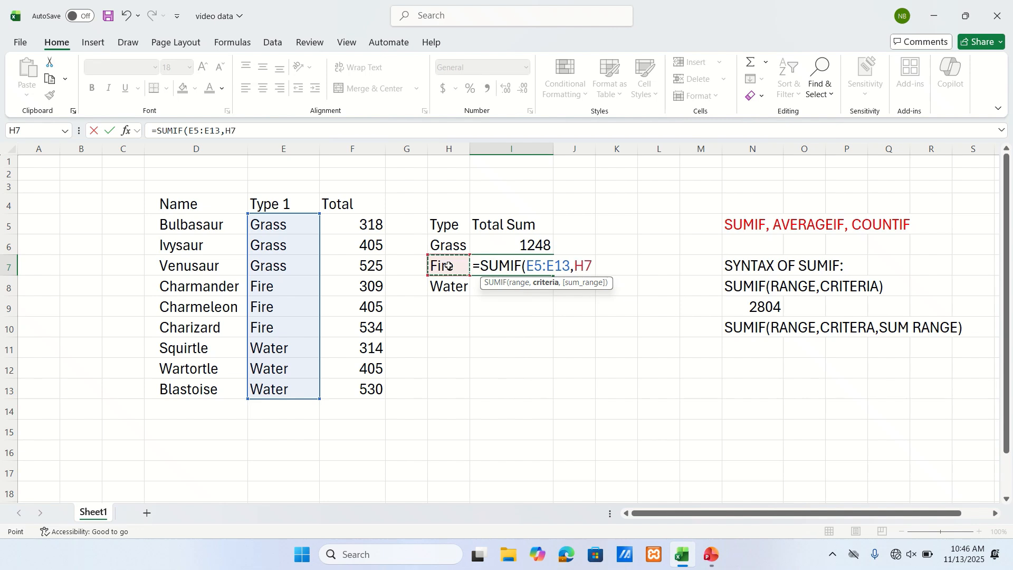
type(",")
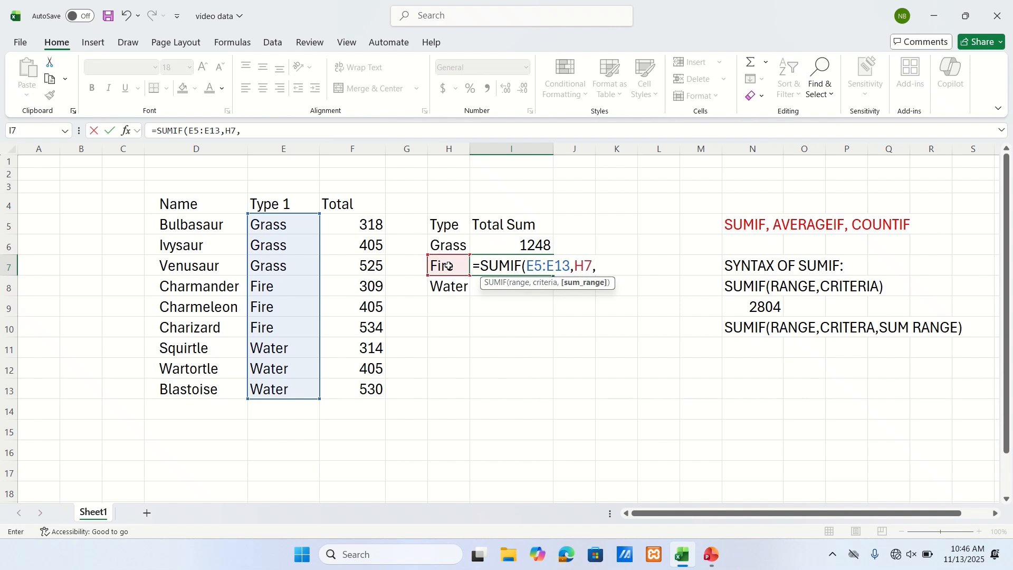
left_click_drag(376, 223, 376, 389)
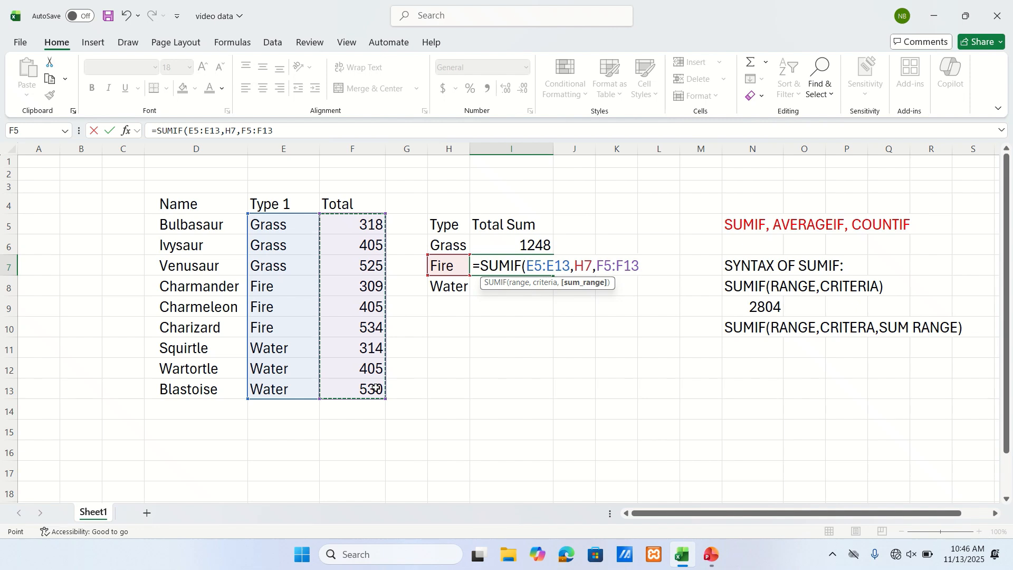
type(")")
key("Return")
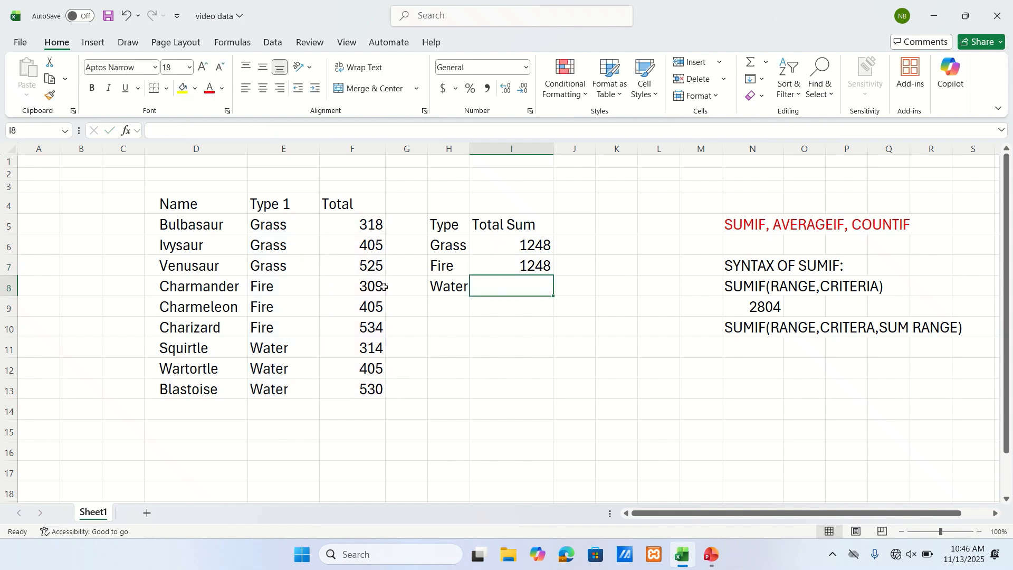
Fill the Fire formula from cell I7 down to cell I8 for the Water type.
left_click(536, 267)
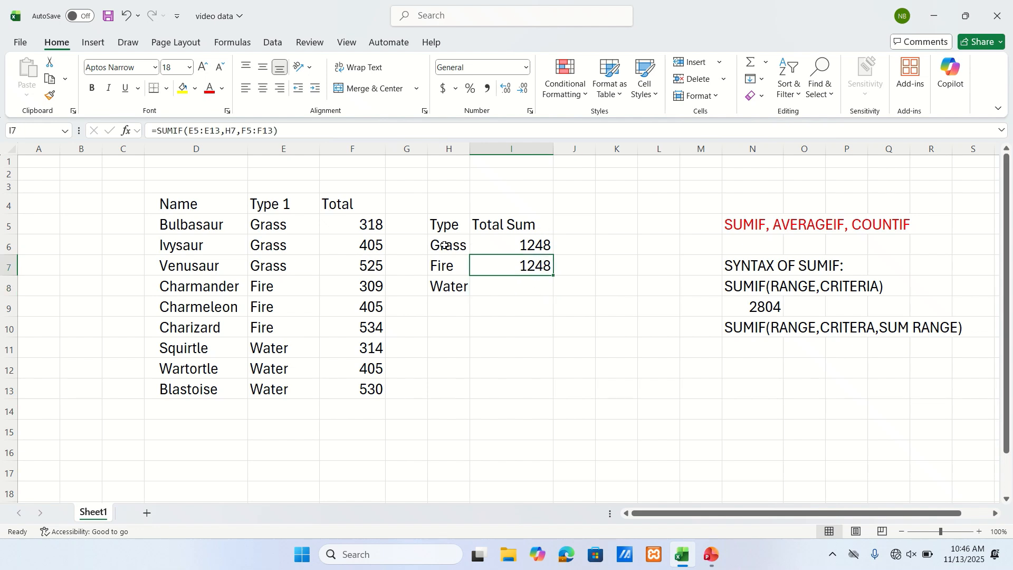
left_click(553, 277)
left_click_drag(553, 276, 554, 292)
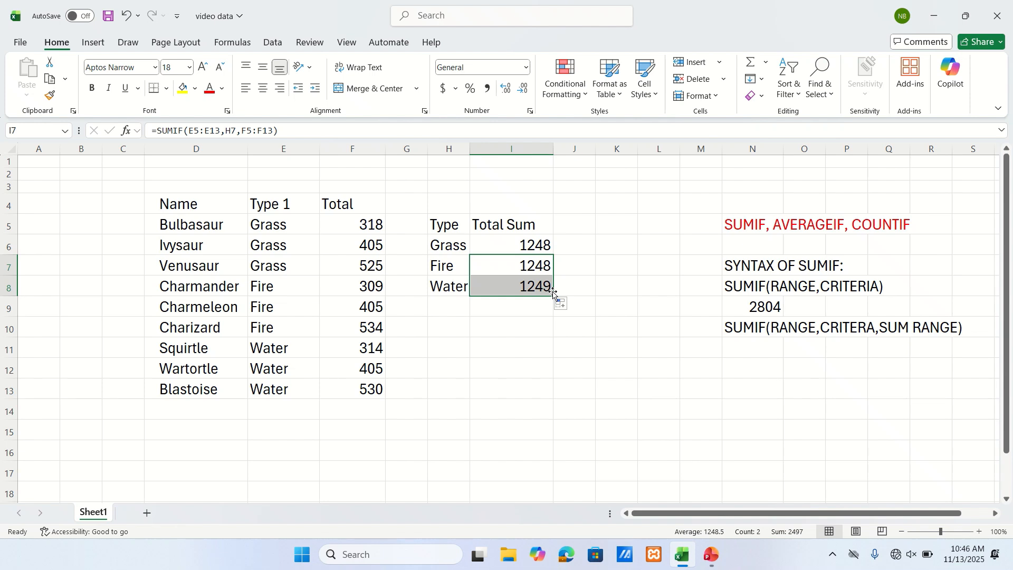
left_click(597, 249)
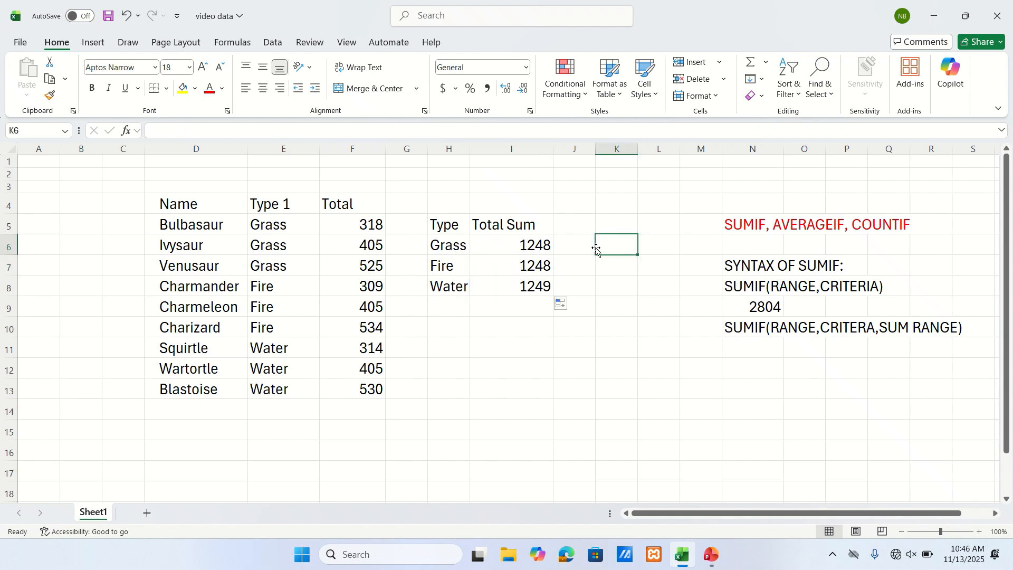
Widen column J and add the header AVERAGE in cell J5, beside Total Sum.
left_click_drag(595, 148, 634, 149)
left_click(590, 222)
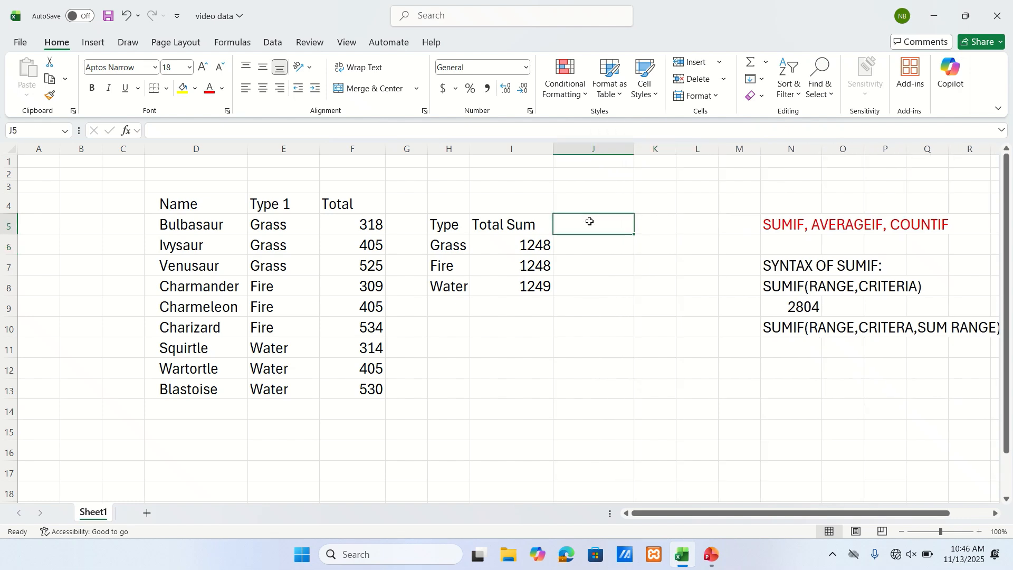
type("AV")
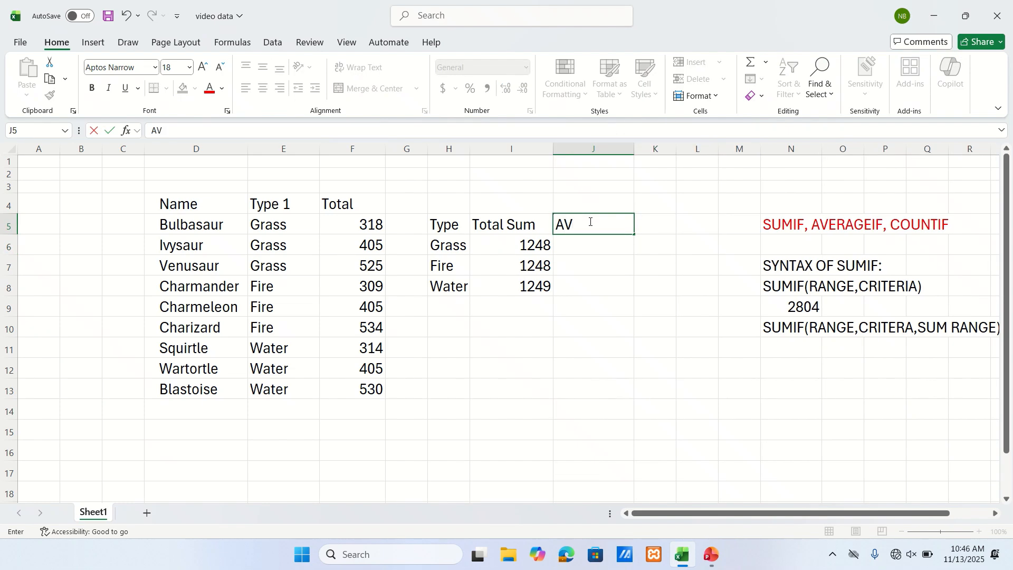
type("ERAH")
key("BackSpace")
type("GE")
Enter =AVERAGEIF(RANGE,CRITERA) in cell N12, below the SUMIF syntax notes.
left_click(787, 364)
type("=")
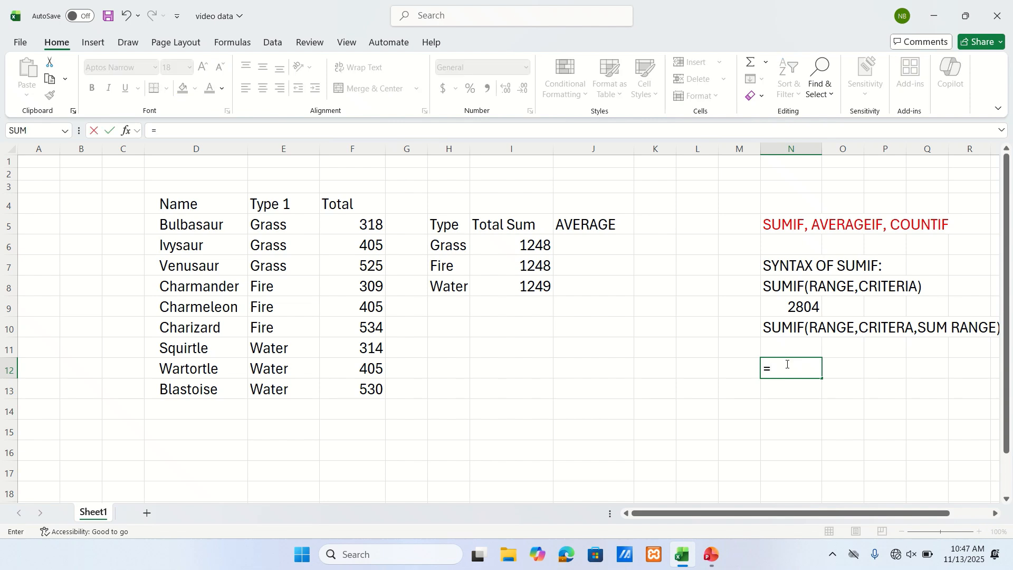
type("AVERAGE")
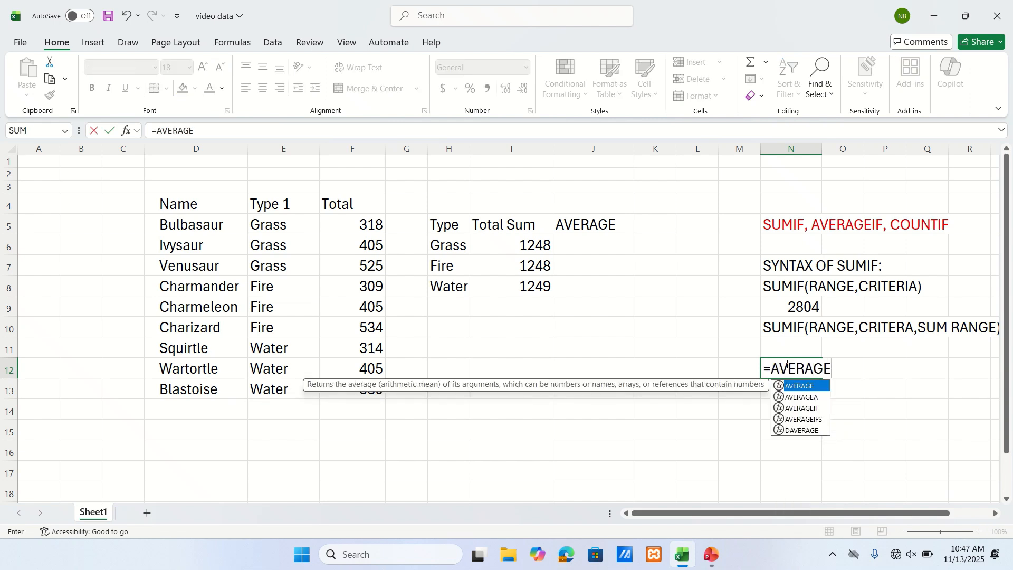
type("IF")
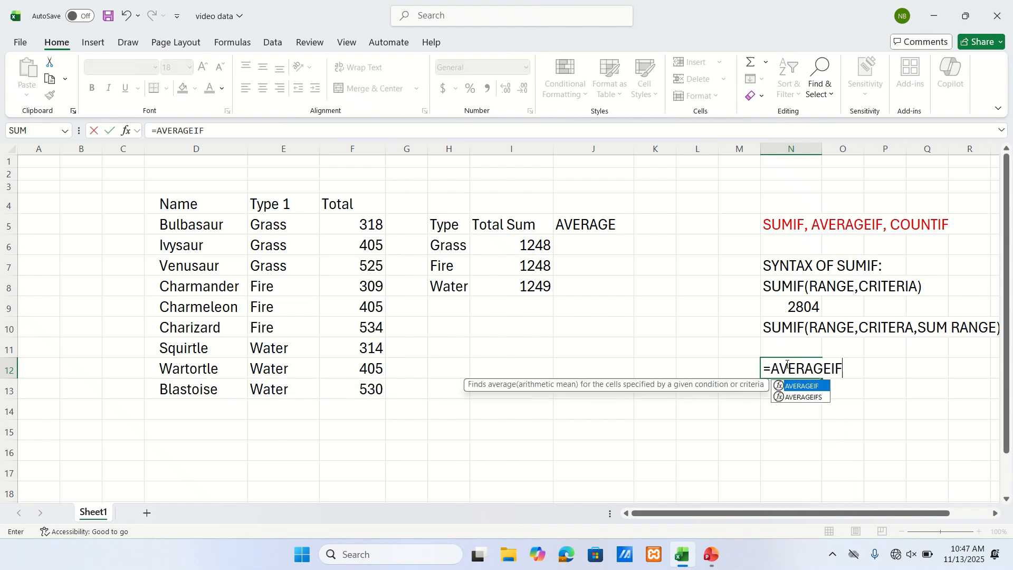
type("(")
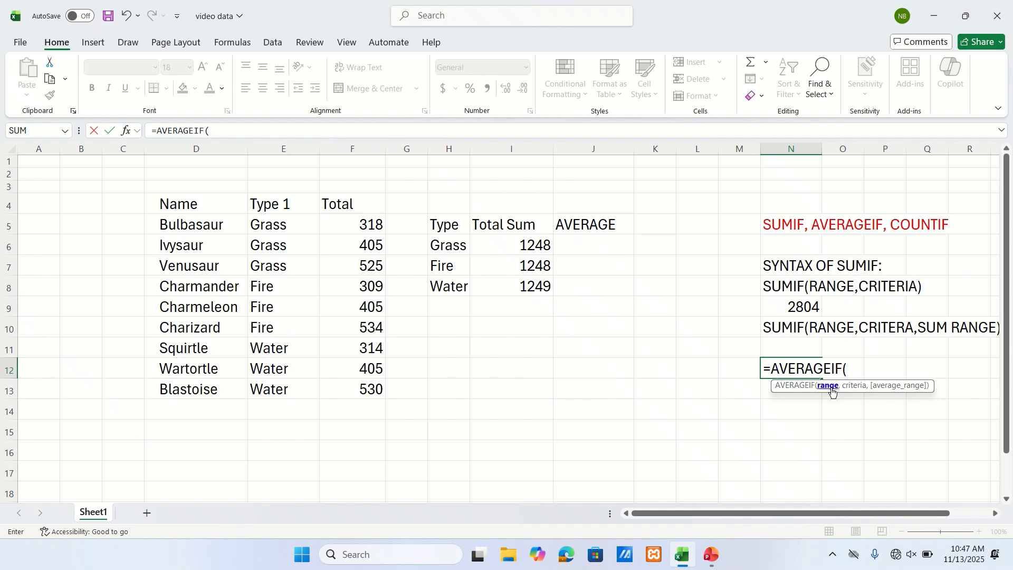
type("R")
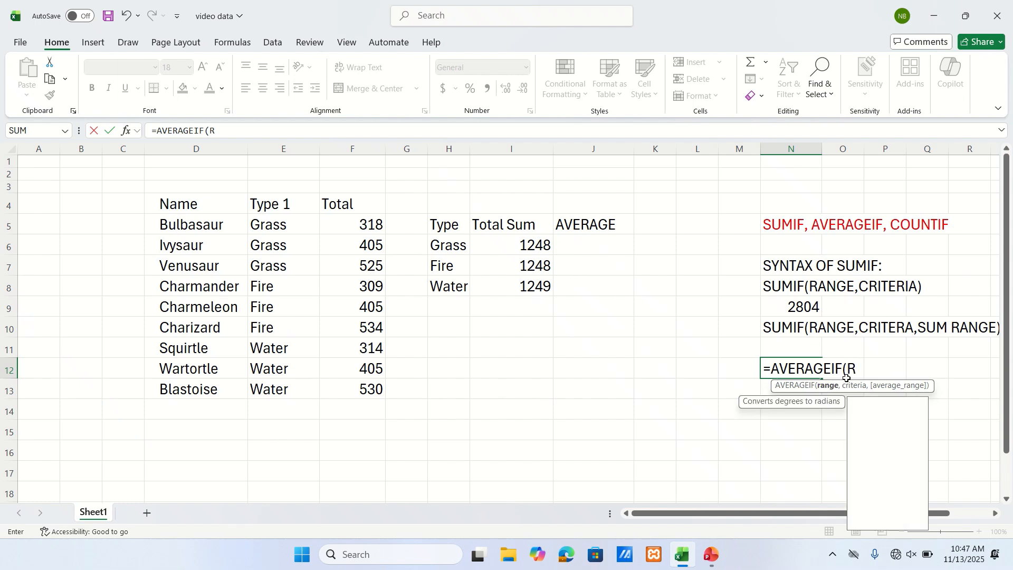
type("ANGE,")
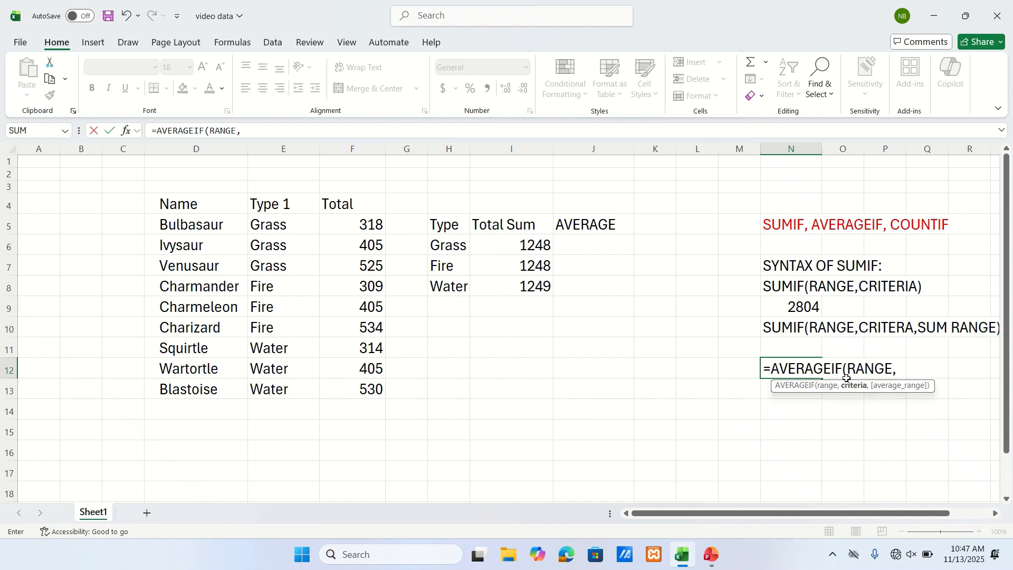
type("CRIT")
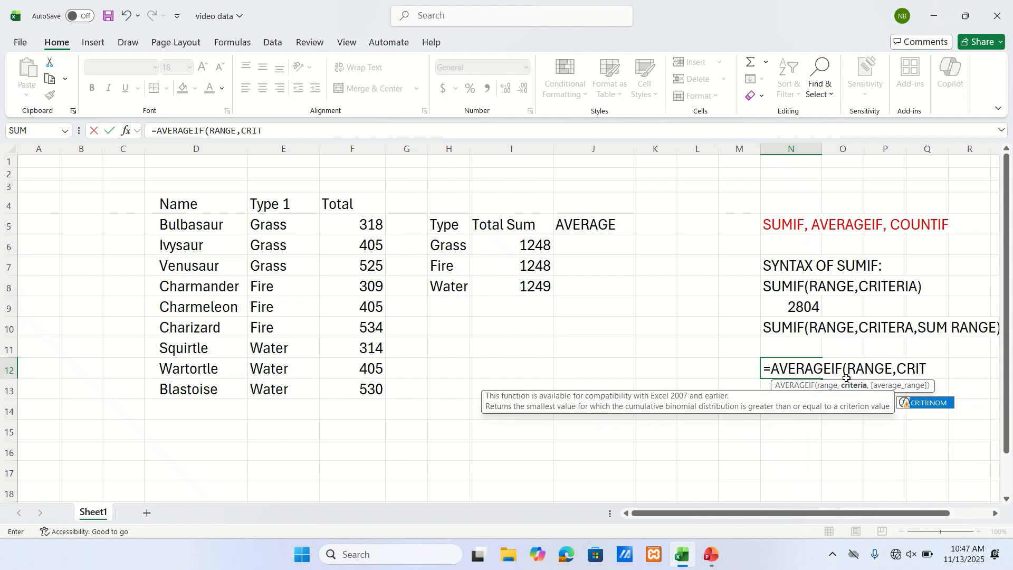
type("ERA")
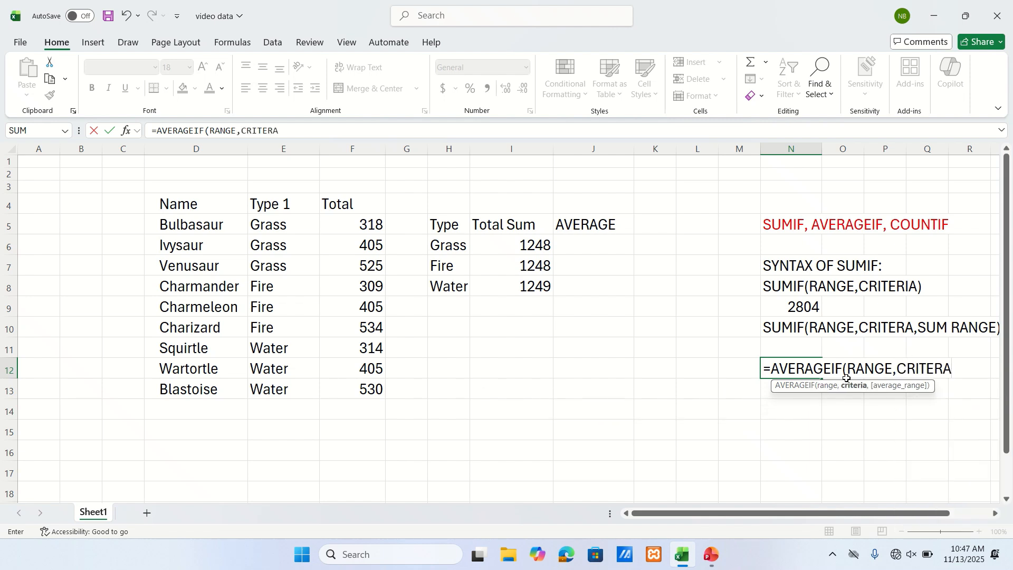
type(")")
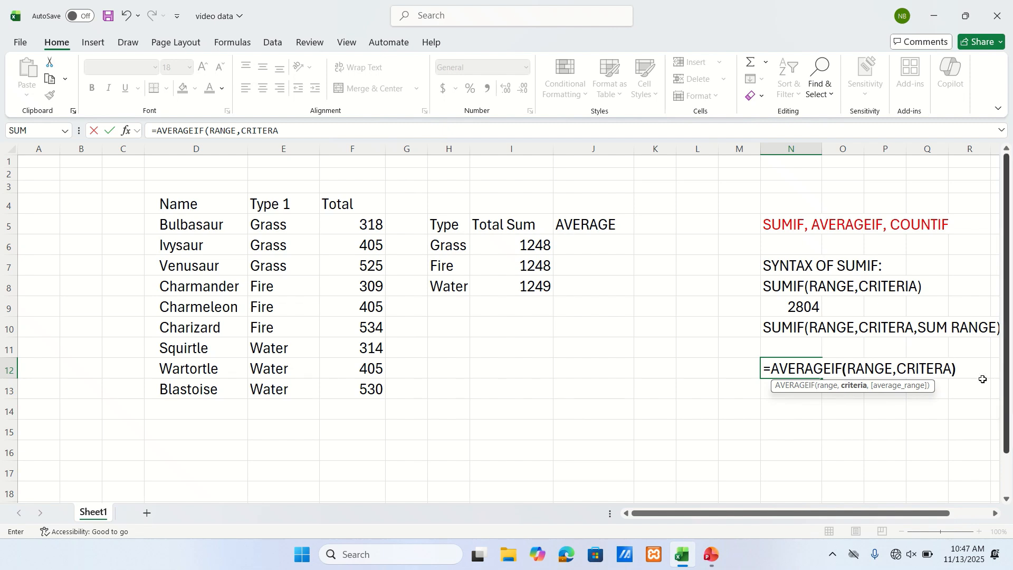
key("Return")
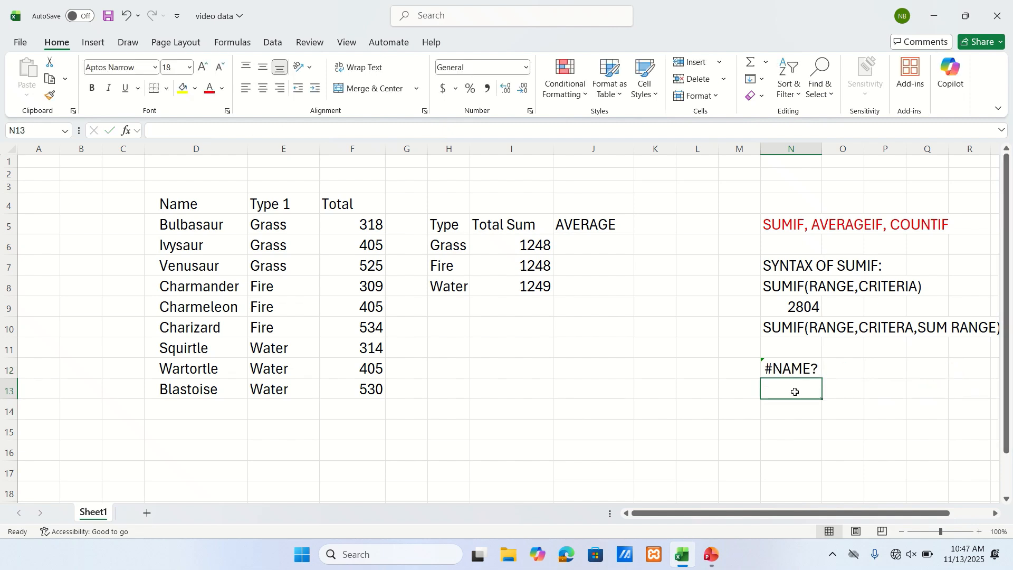
Remove the leading equals sign from cell N12 so the AVERAGEIF syntax is stored as plain text.
double_click(771, 370)
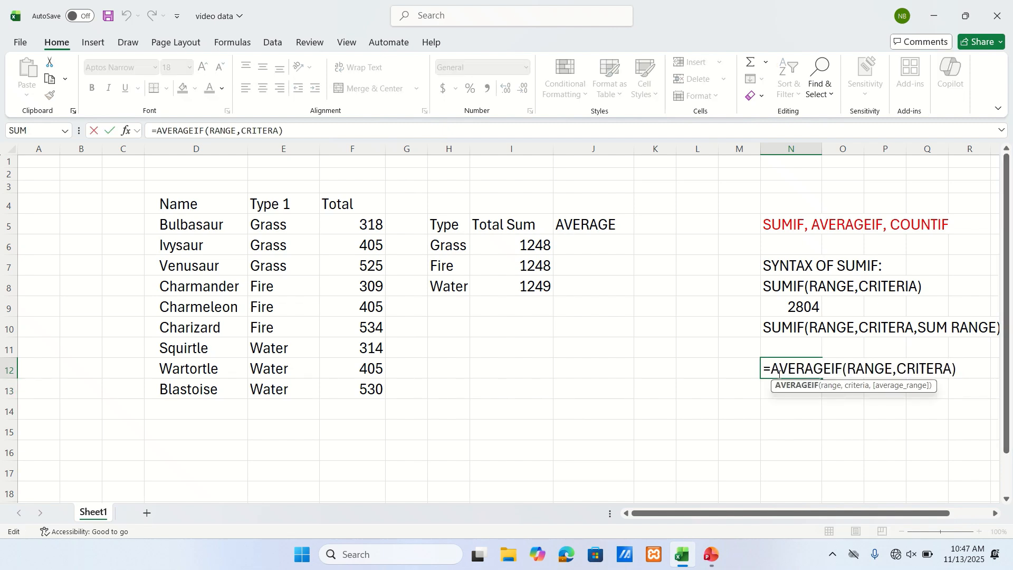
left_click(771, 368)
key("BackSpace")
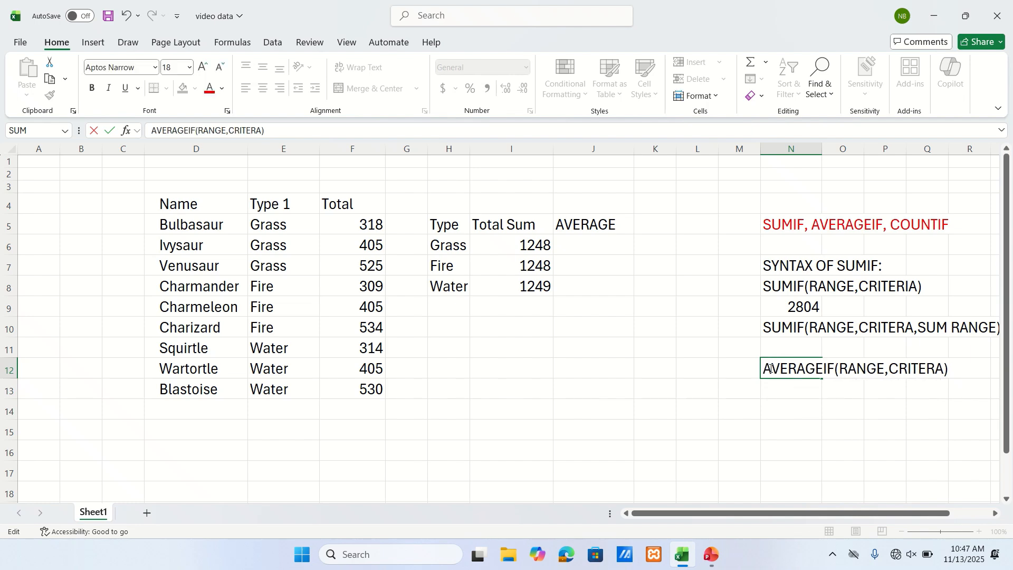
key("Return")
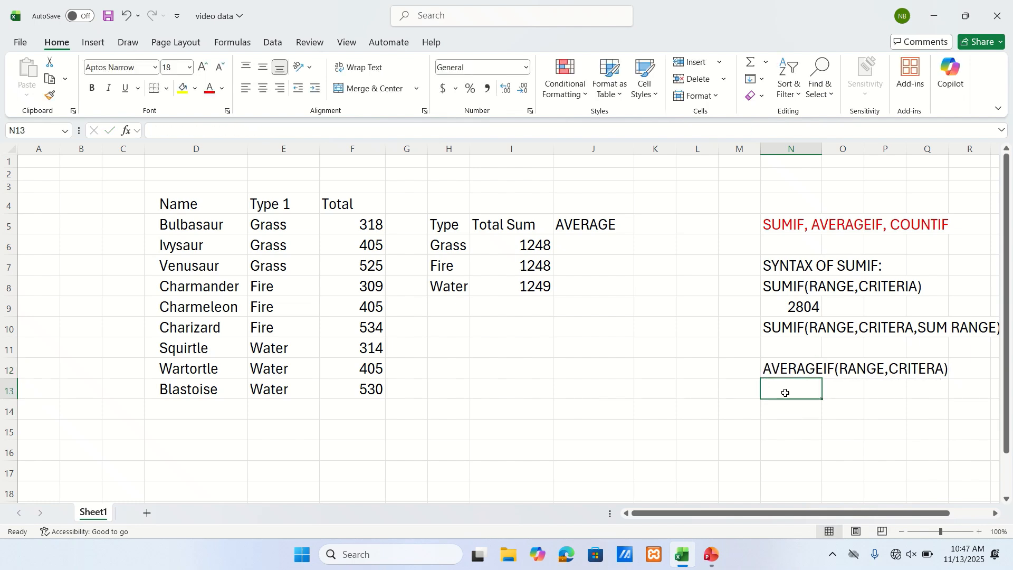
Enter =AVERAGEIF(F5:F13,">400") in cell N13 to average the totals above 400.
type("=AVER")
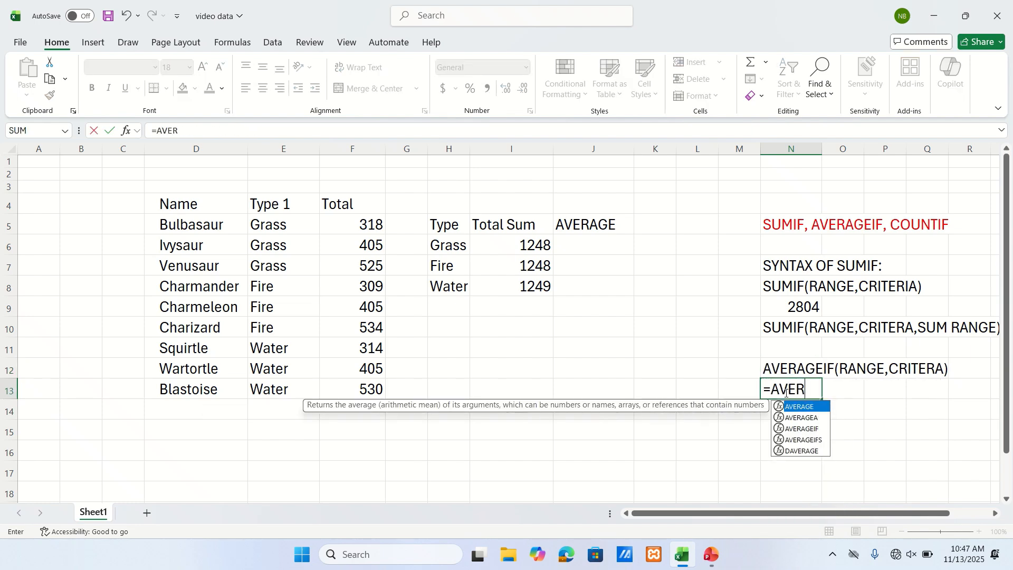
type("AGEIF")
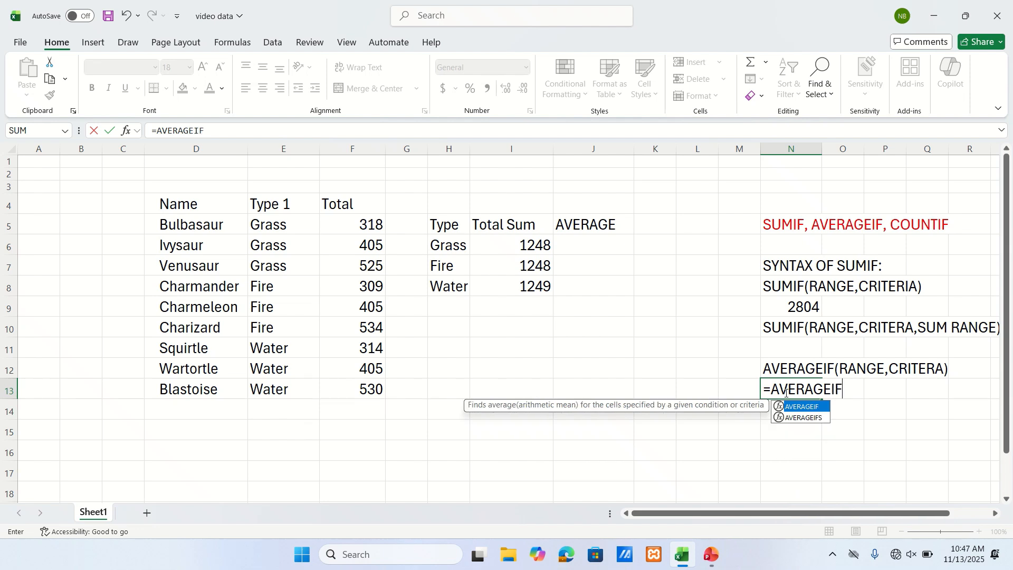
type("(")
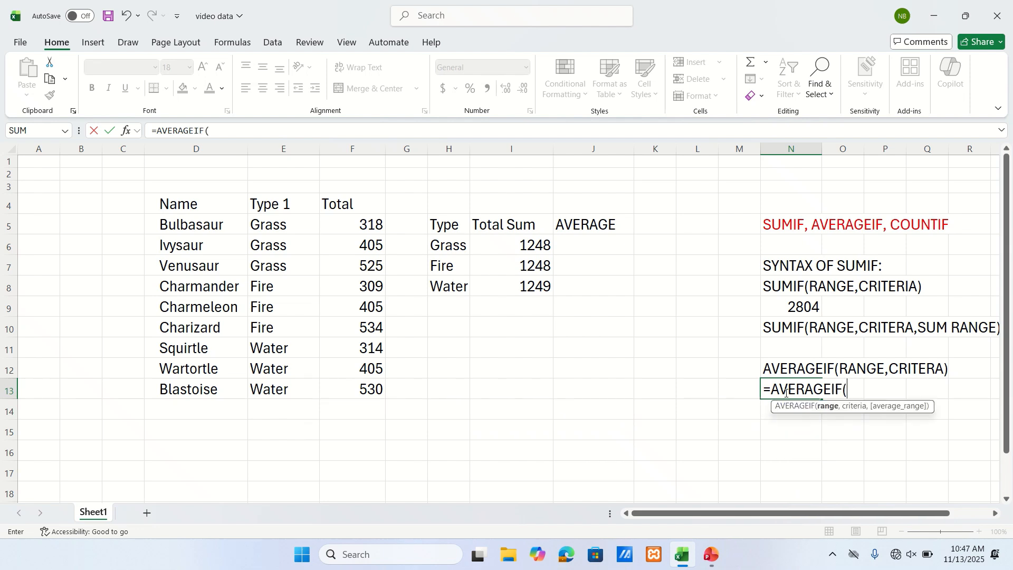
left_click(372, 226)
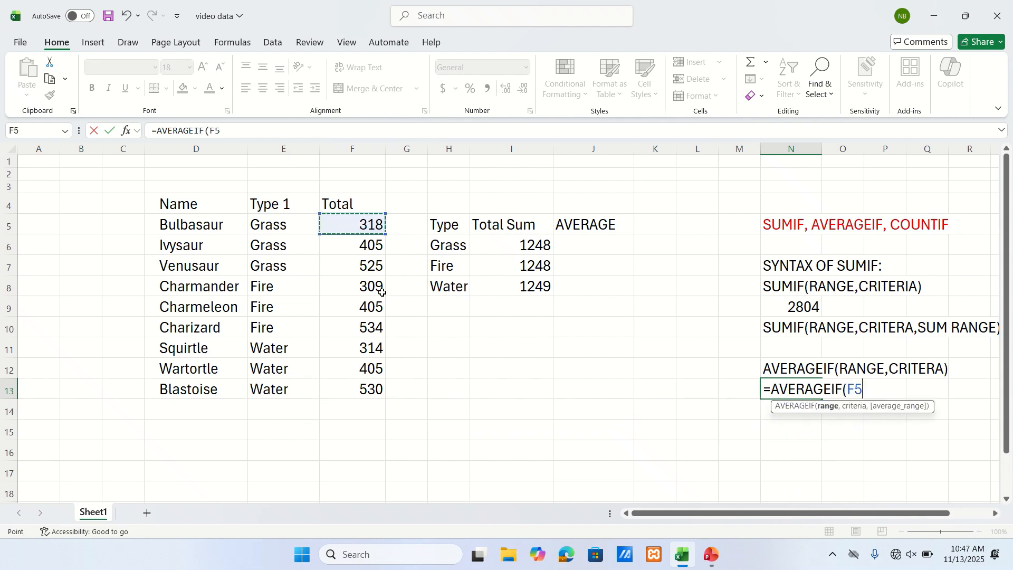
left_click_drag(382, 292, 381, 390)
type(",")
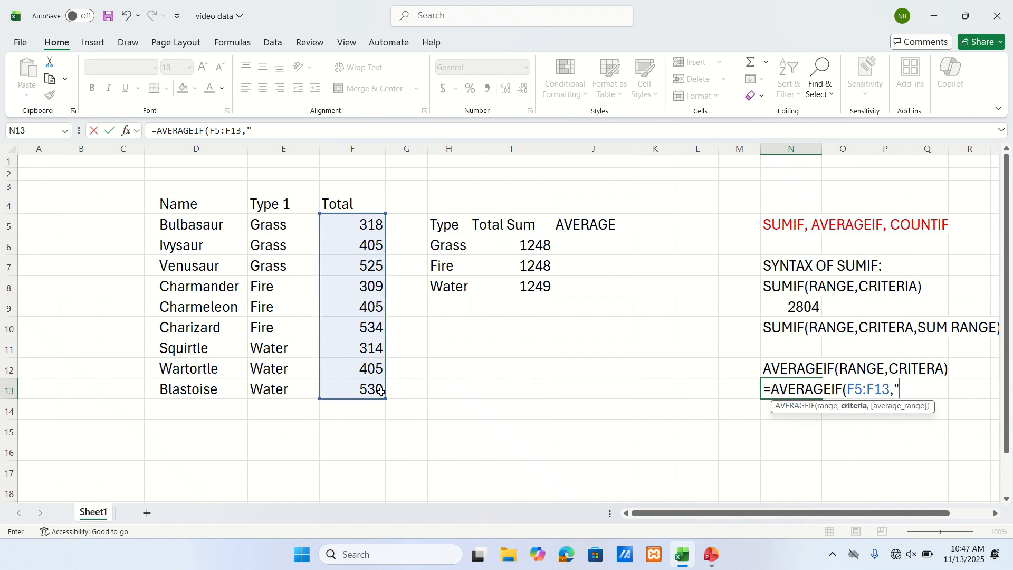
type("\">400\")")
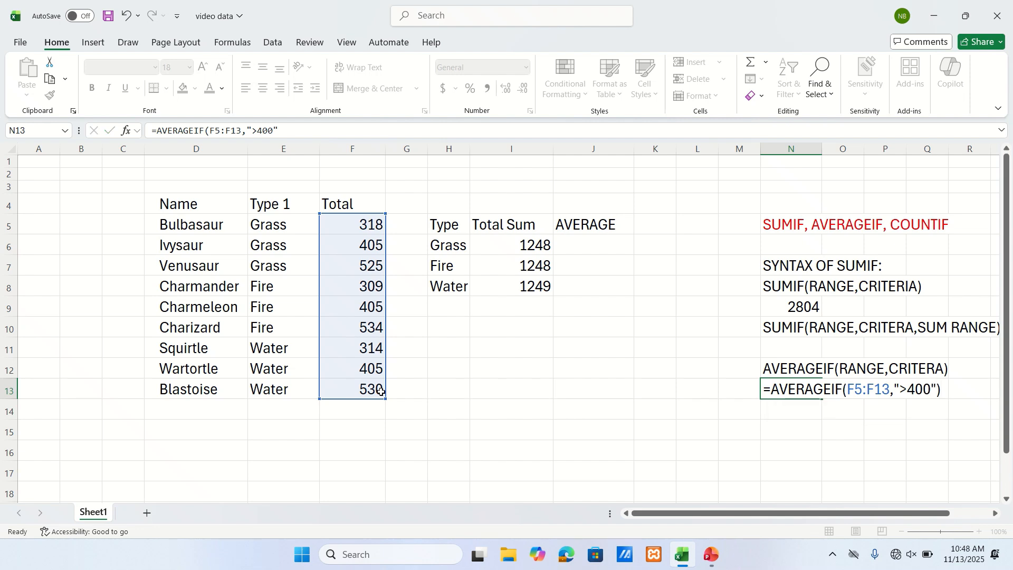
key("Return")
Examine the range and criteria arguments of the AVERAGEIF formula in cell N13.
left_click(789, 393)
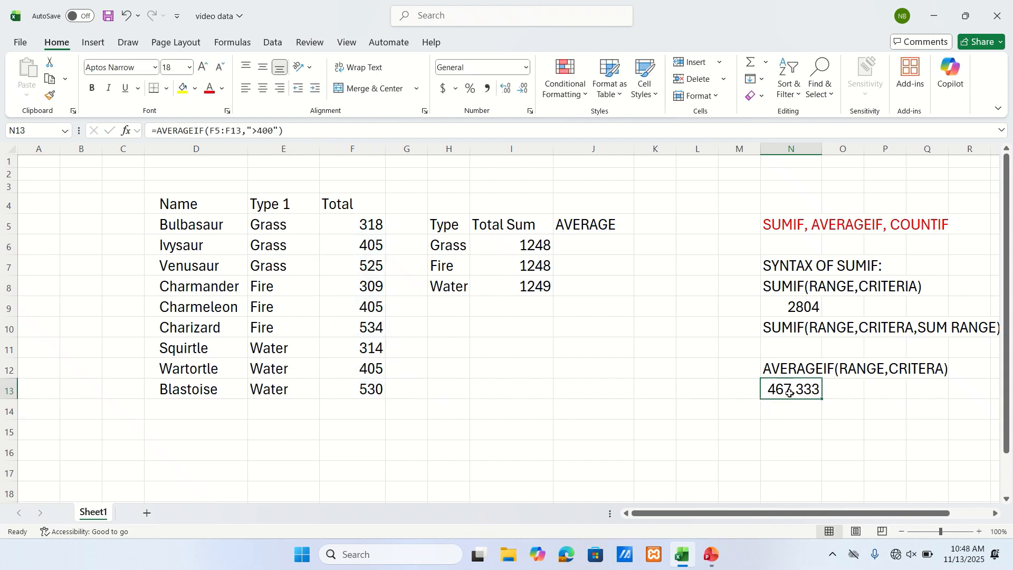
double_click(790, 393)
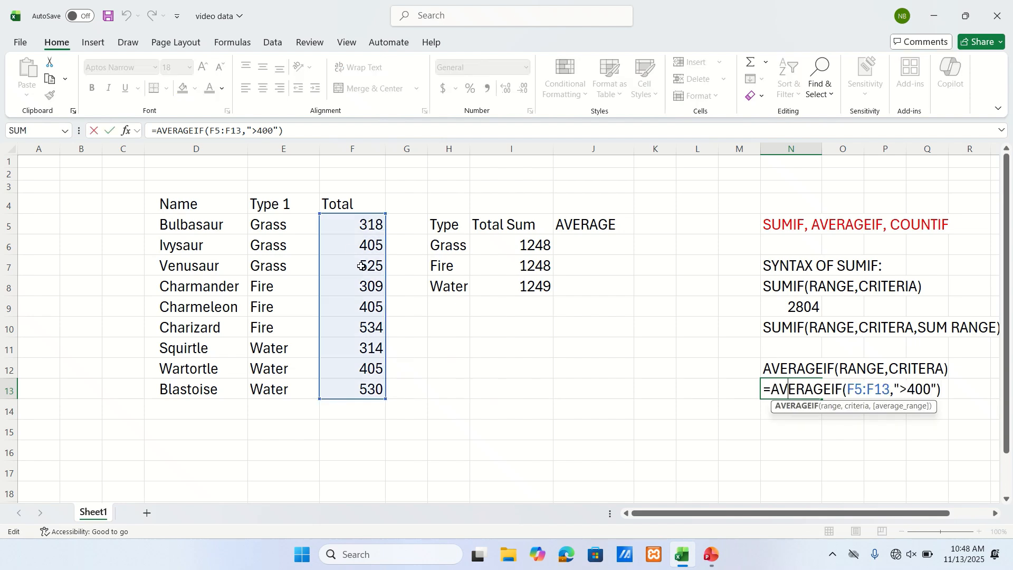
left_click(787, 390)
left_click(945, 390)
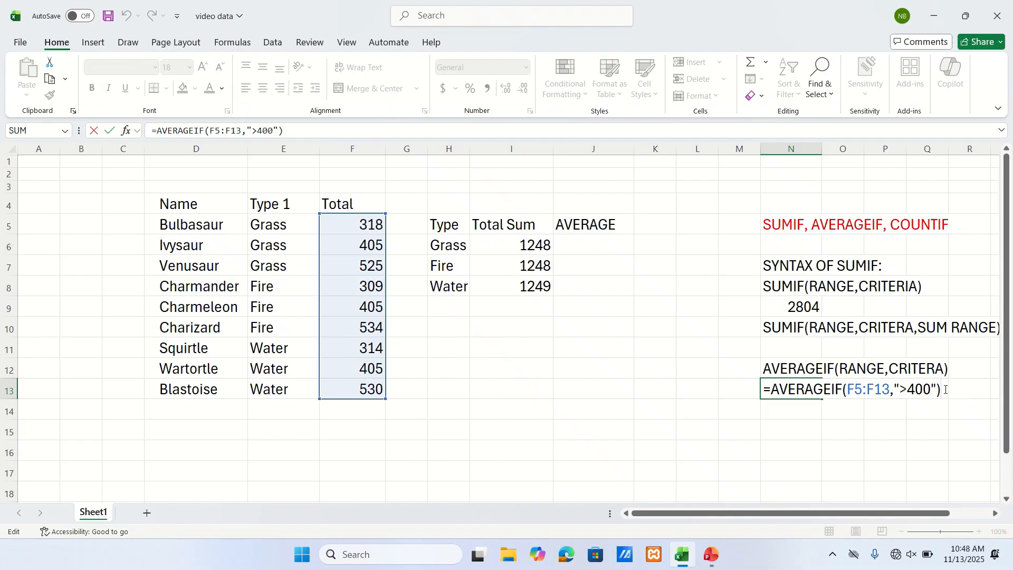
key("Return")
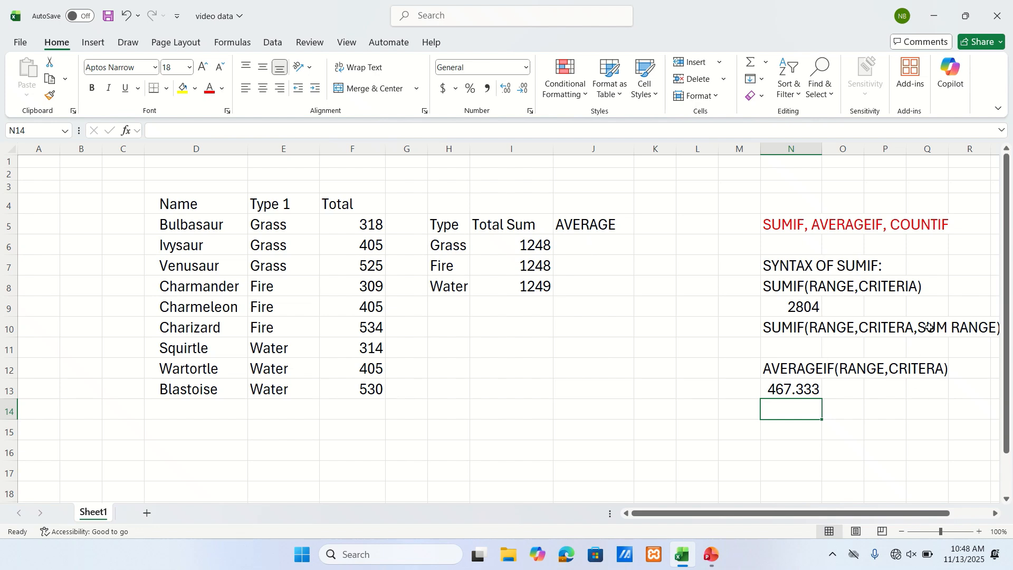
Enter =AVERAGEIF(E5:E14,H6,F5:F13) in cell J6 to average the totals for the Grass type.
left_click(572, 247)
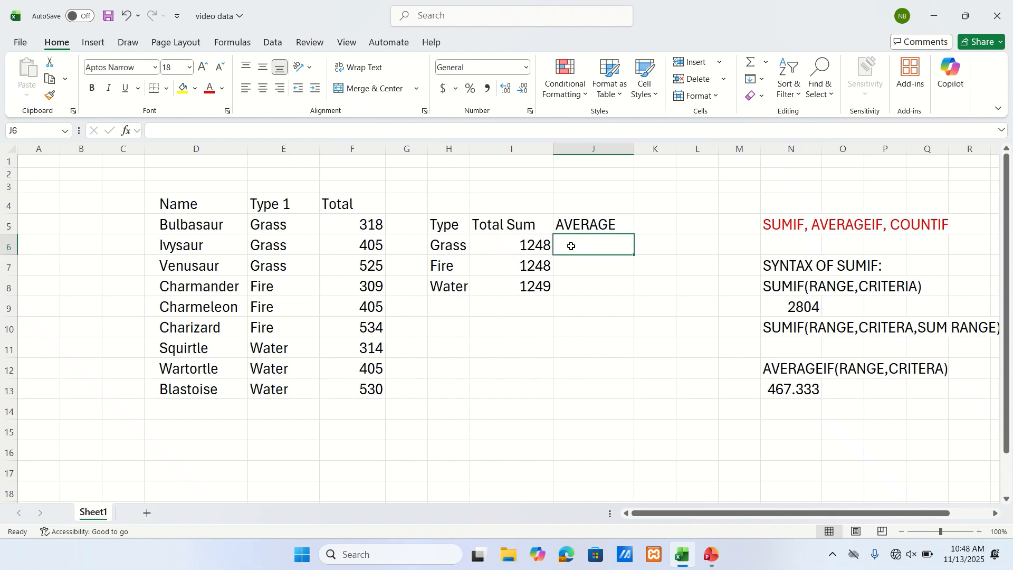
type("=")
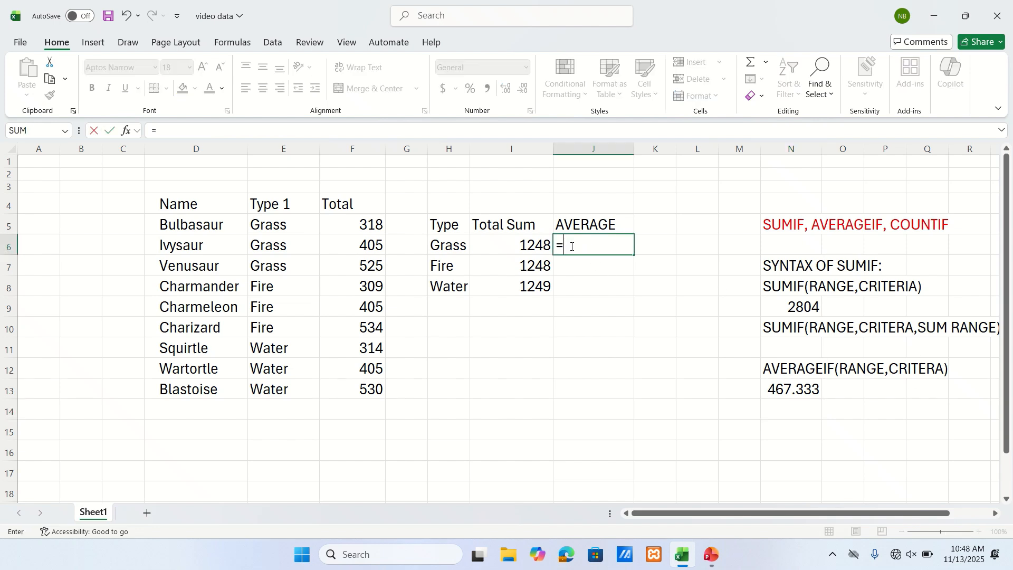
type("AVERAGE")
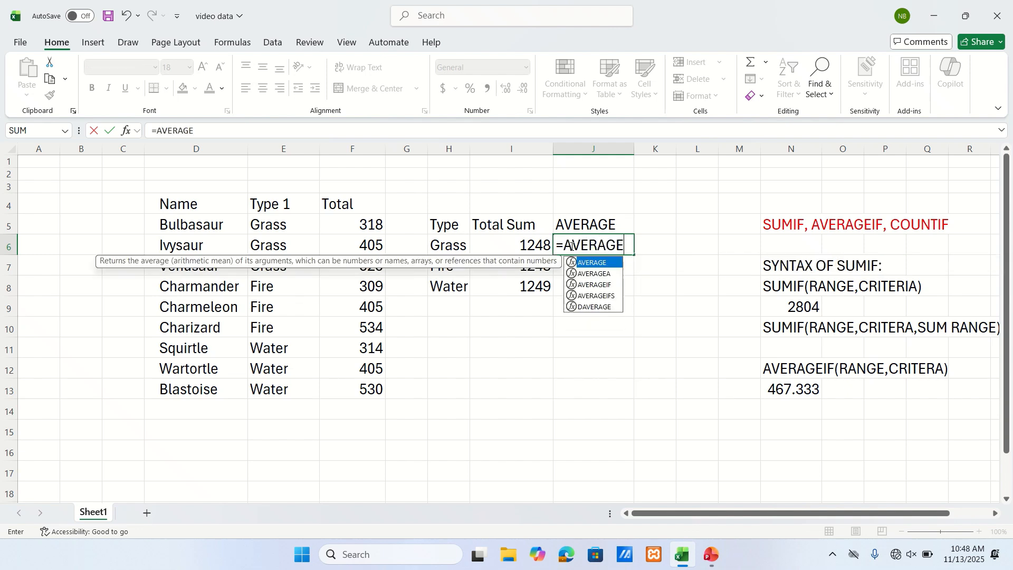
type("IF")
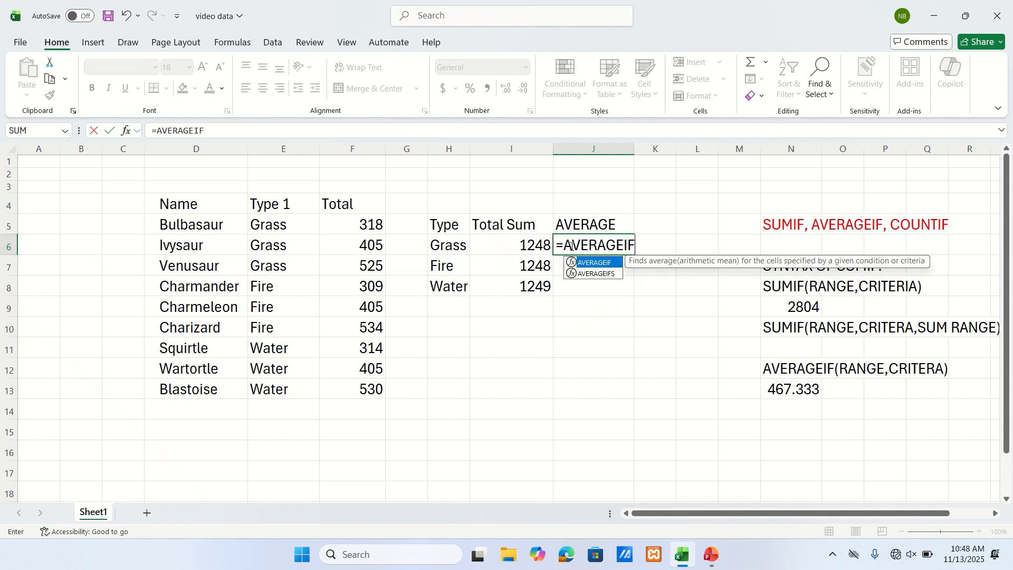
type("(")
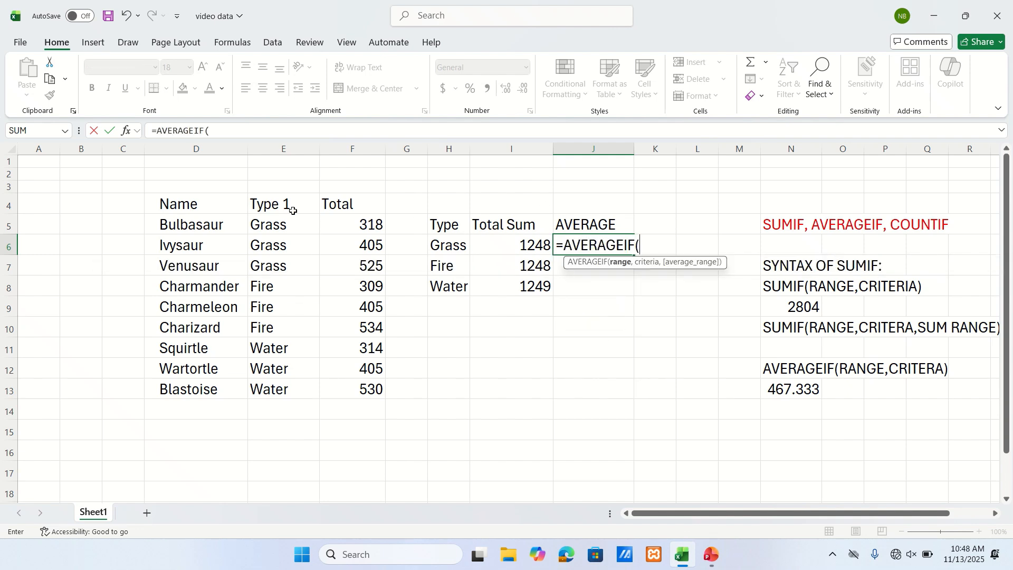
left_click_drag(271, 225, 278, 400)
type(",")
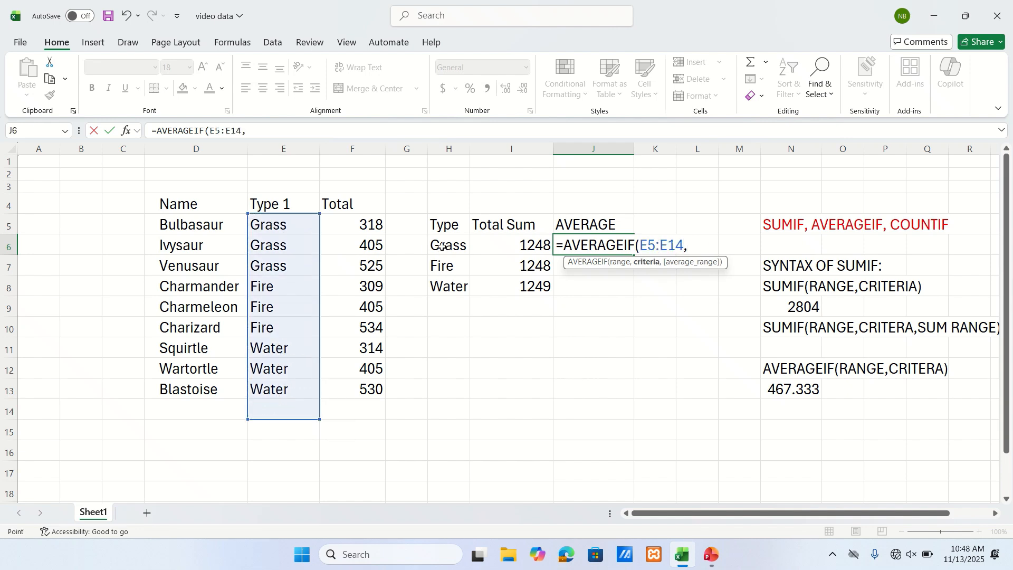
left_click(442, 246)
type(",")
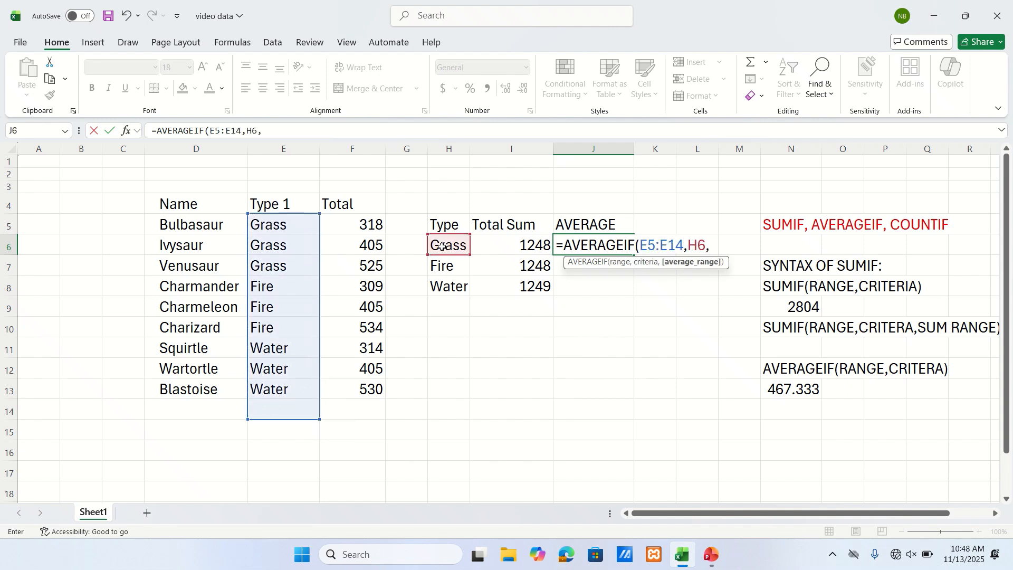
left_click_drag(377, 224, 386, 389)
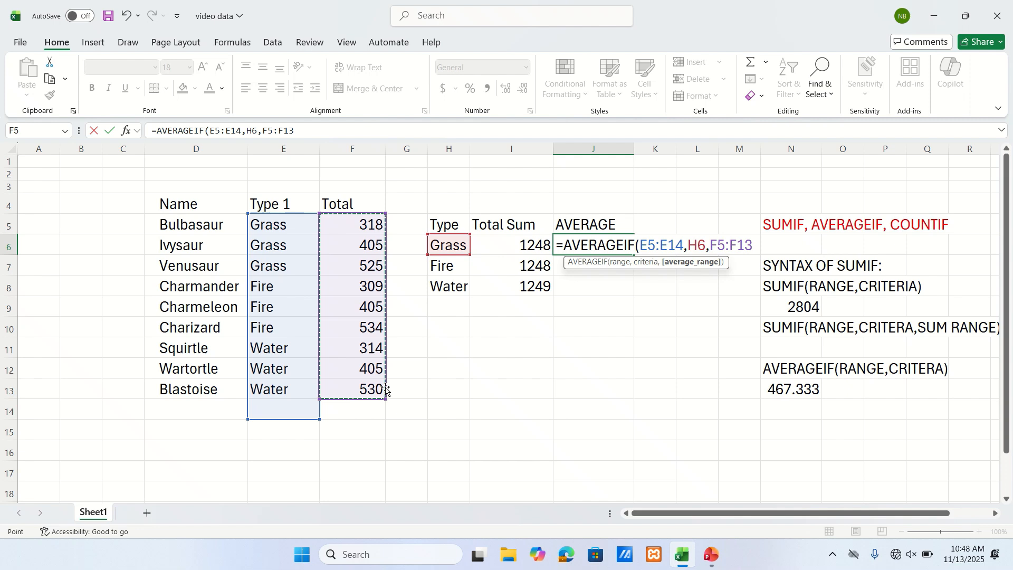
type(")")
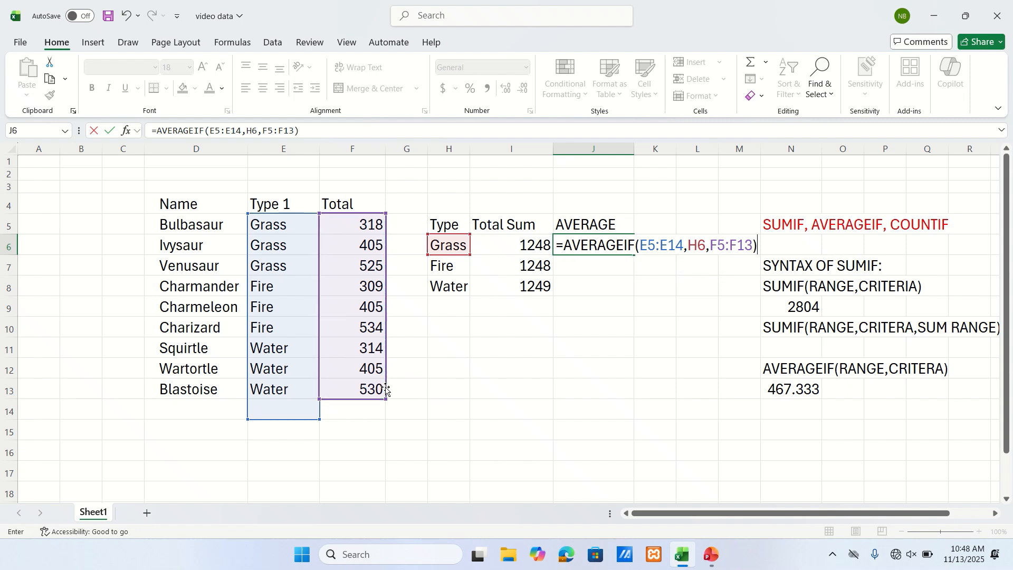
key("Return")
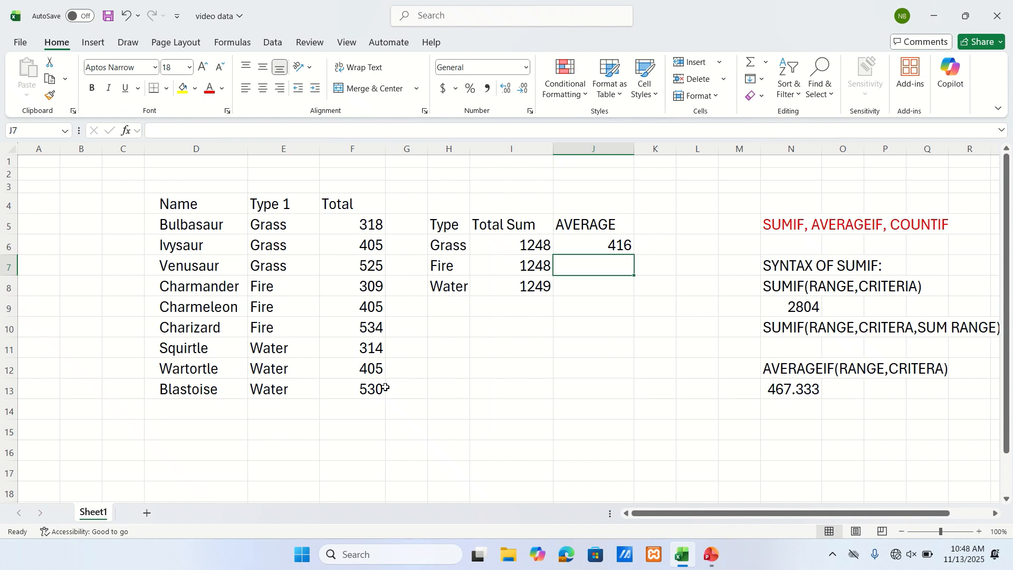
Fill the whole Total Sum column I with yellow.
left_click(597, 248)
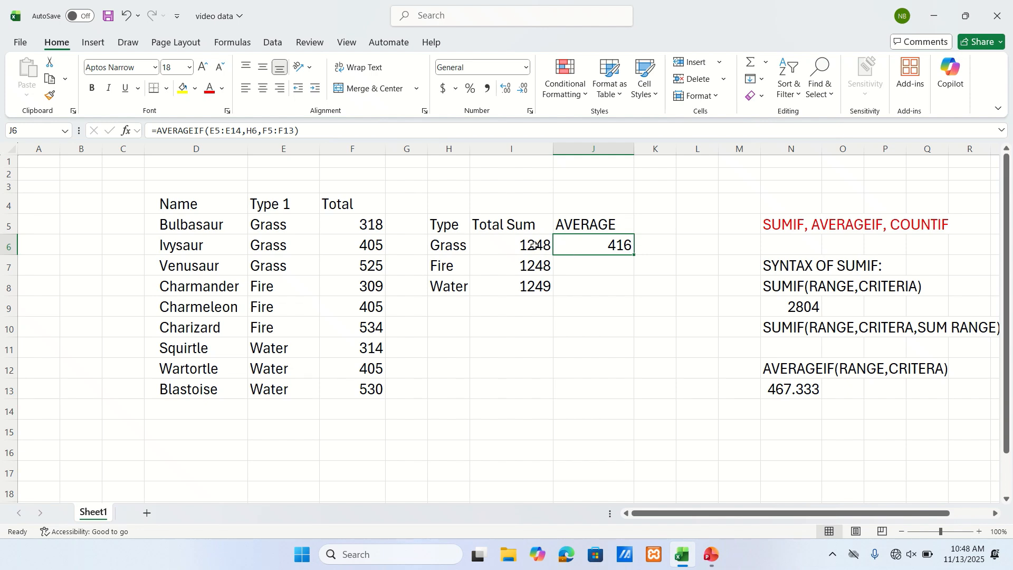
double_click(622, 244)
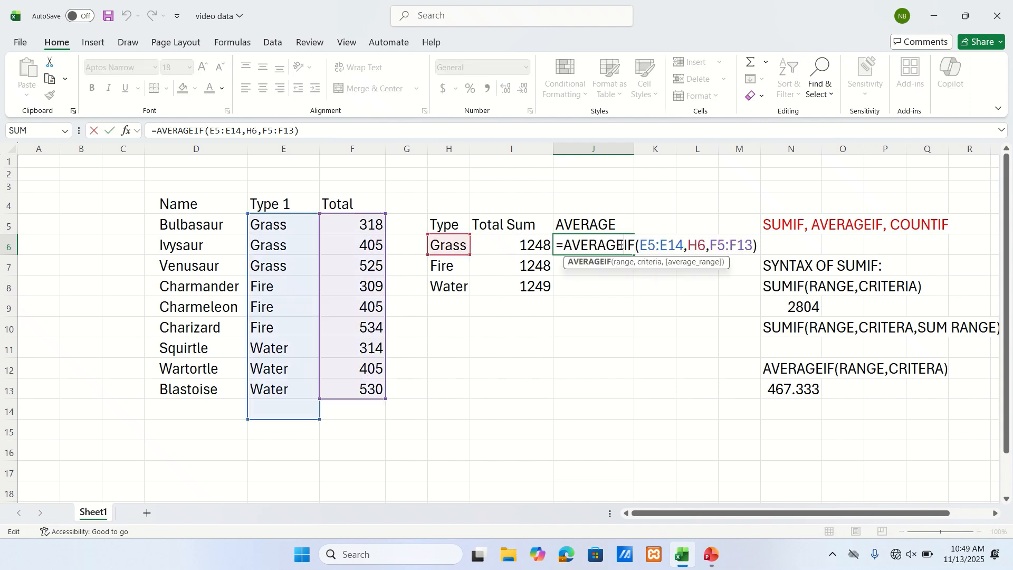
left_click(521, 149)
left_click(195, 89)
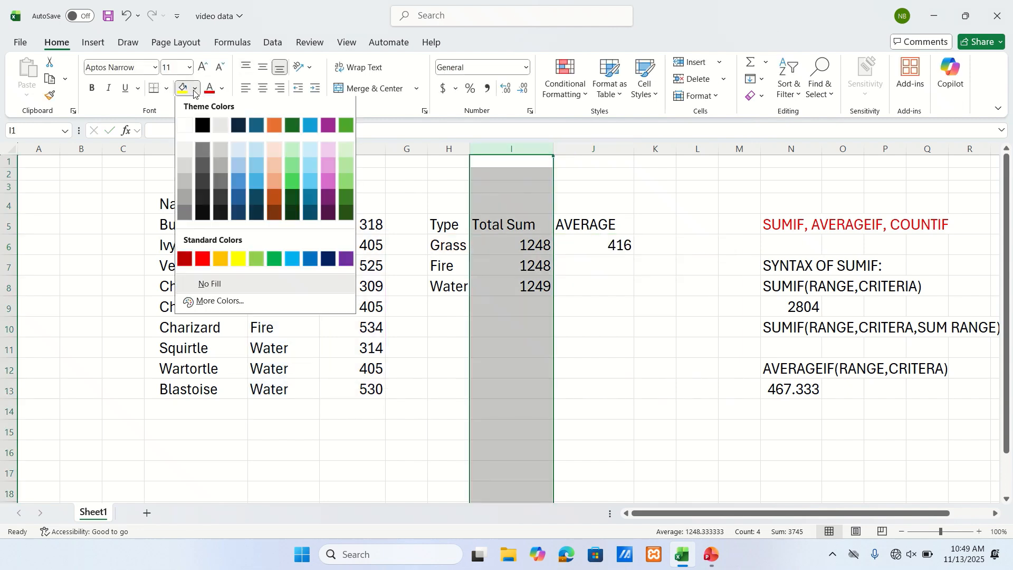
left_click(239, 259)
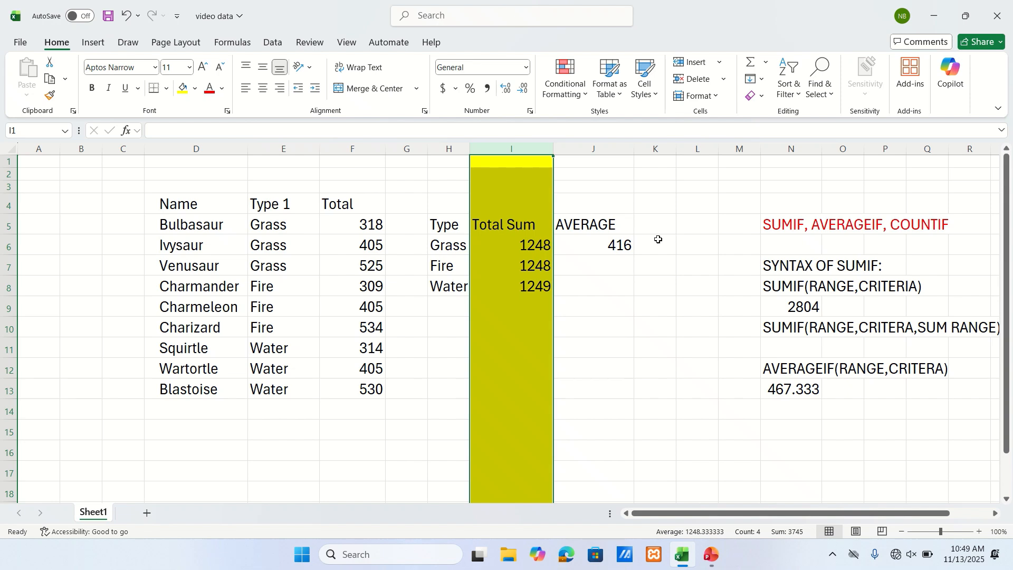
Fill the whole AVERAGE column J with light blue.
left_click(597, 149)
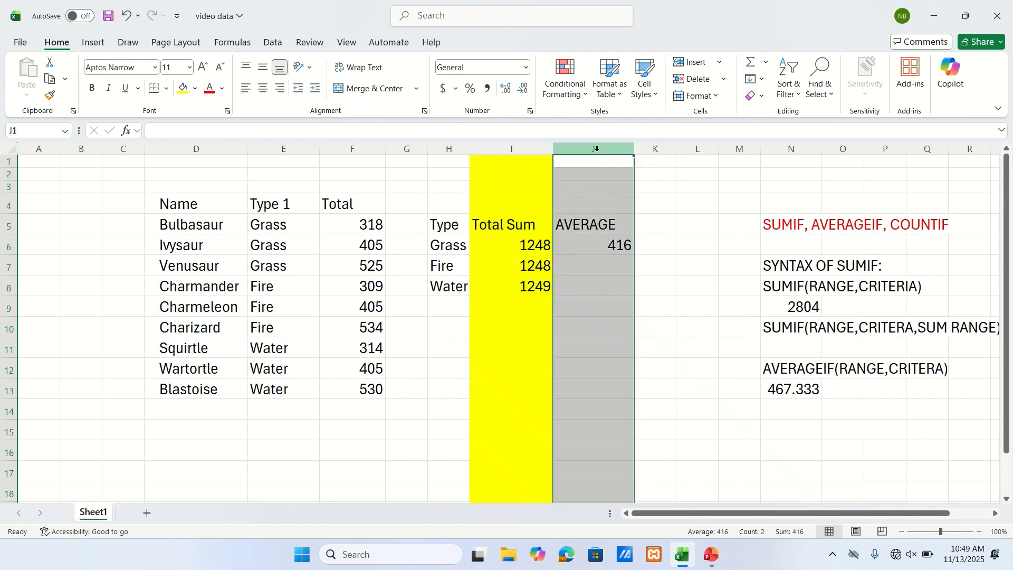
left_click(195, 88)
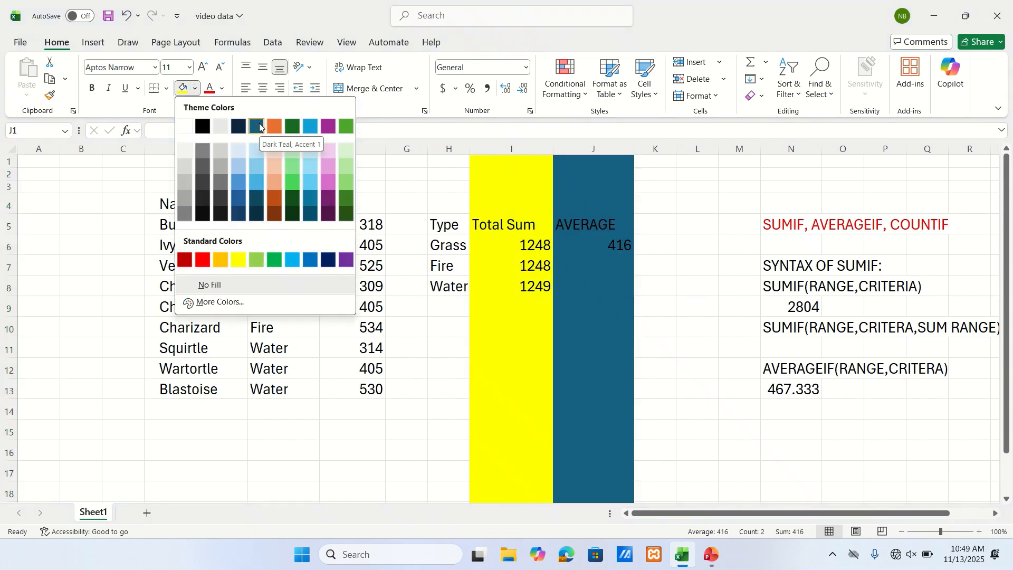
left_click(309, 260)
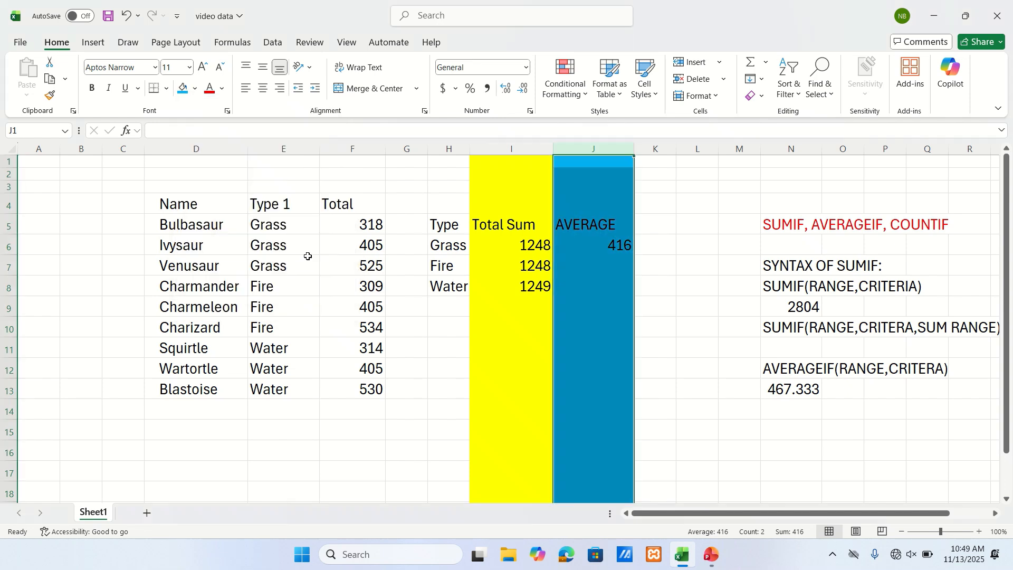
left_click(681, 293)
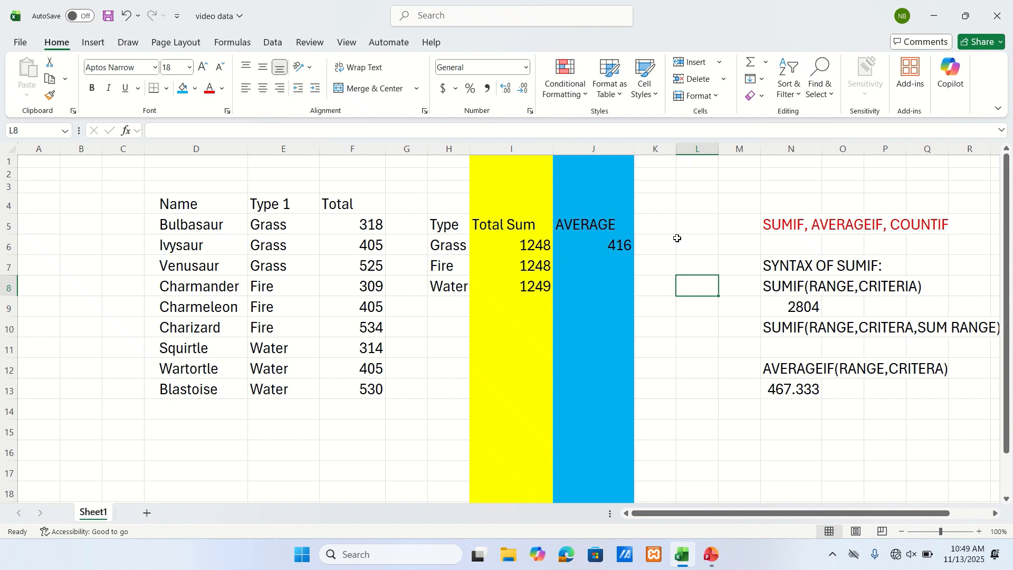
Copy the AVERAGEIF formula from cell J6 down through J8 for the Fire and Water types.
left_click(613, 251)
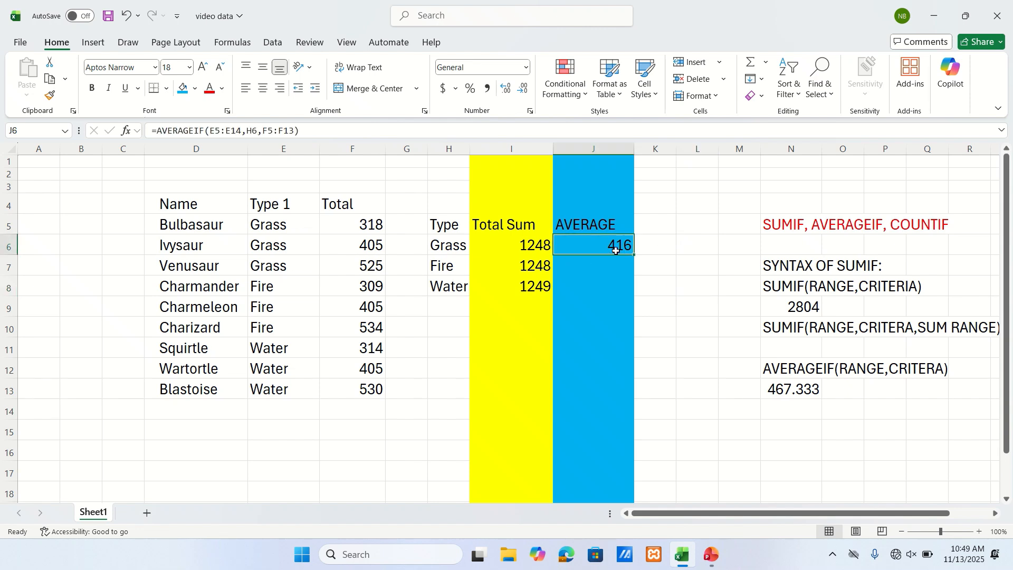
left_click_drag(636, 256, 631, 292)
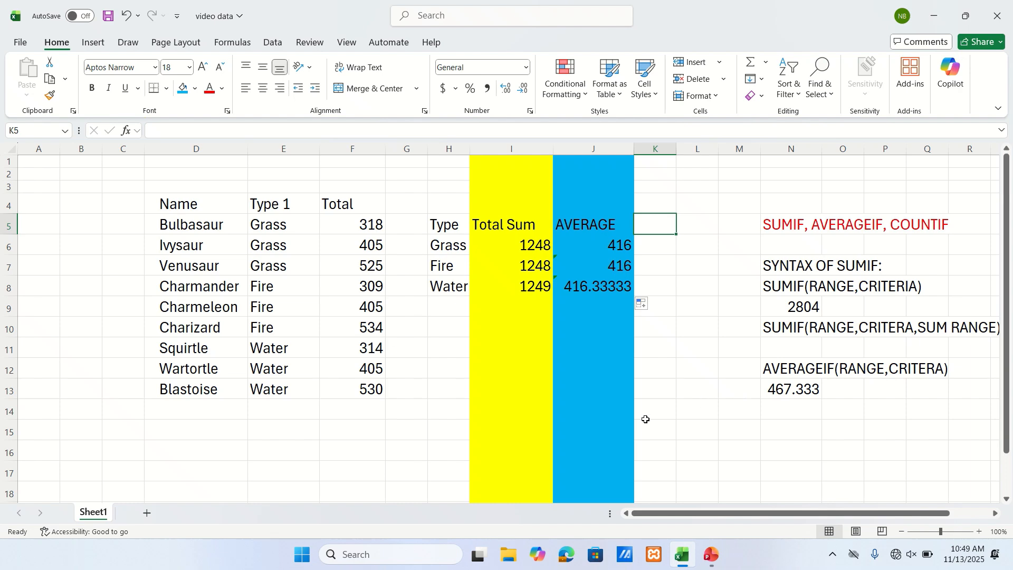
Change the fill of the whole AVERAGE column J to white.
left_click(579, 147)
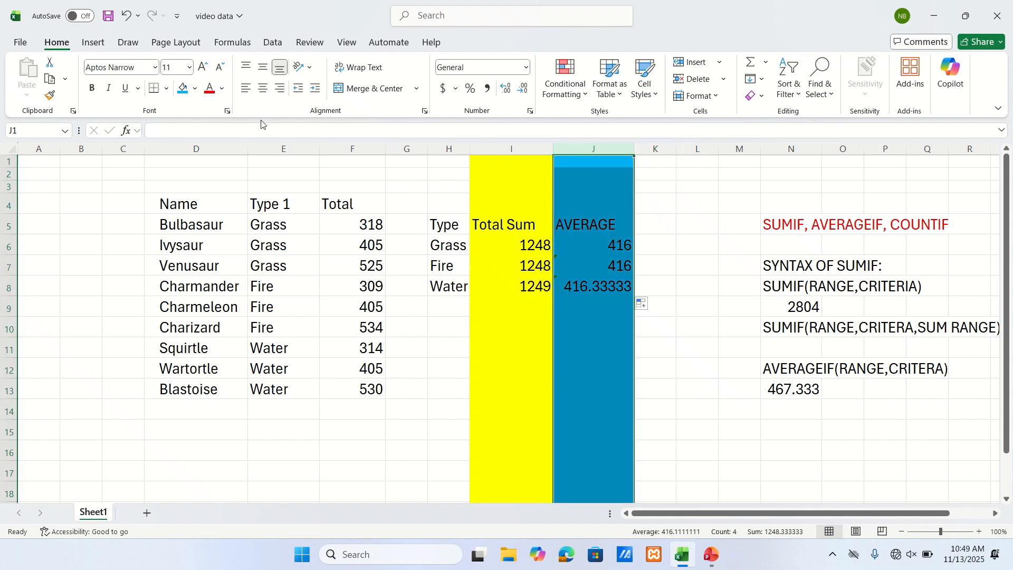
left_click(196, 90)
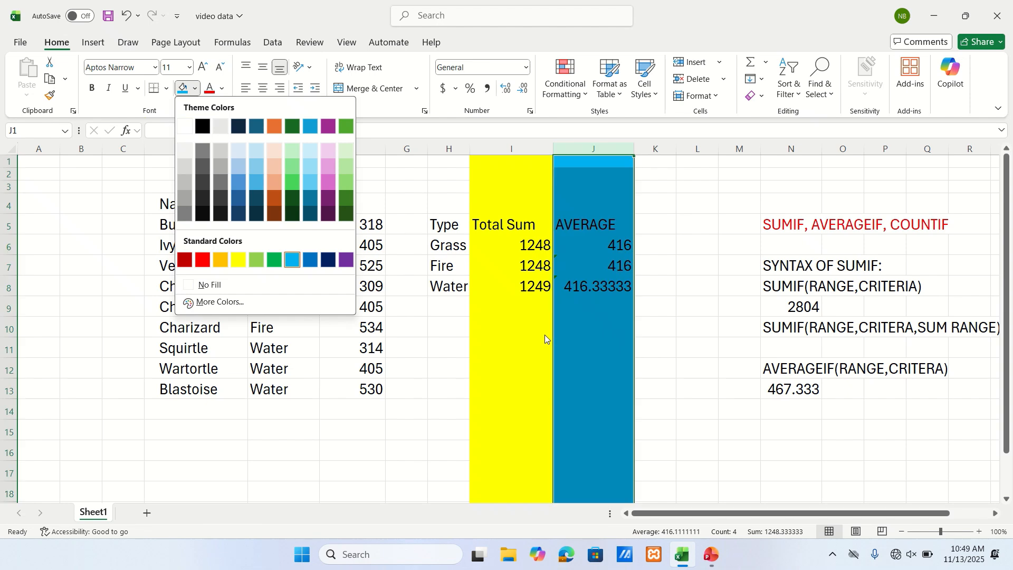
left_click(183, 129)
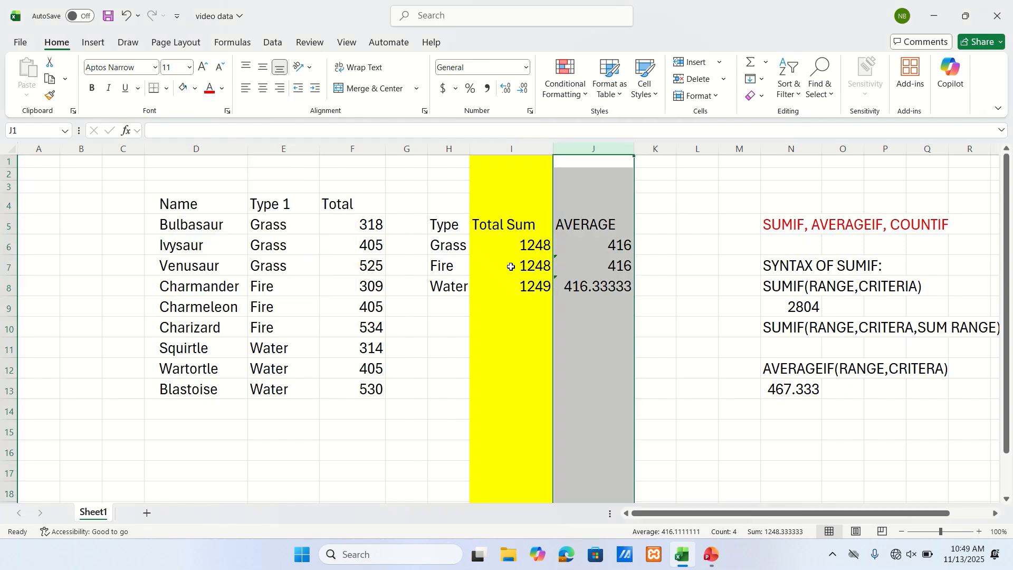
left_click(668, 330)
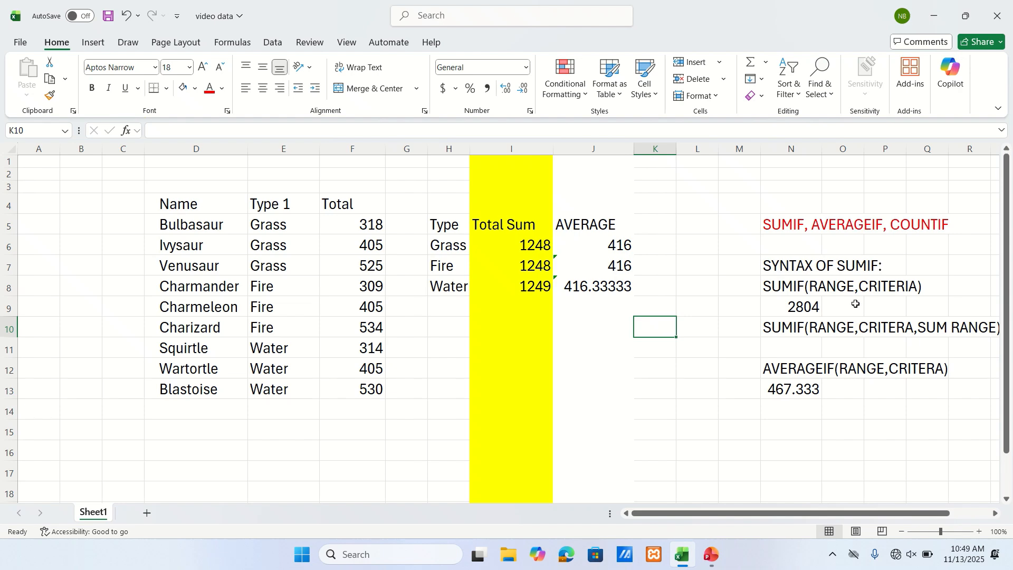
Write the COUNTIF syntax in cell N15 as =COUNTIF(RANGE,CRITERIA).
left_click(780, 429)
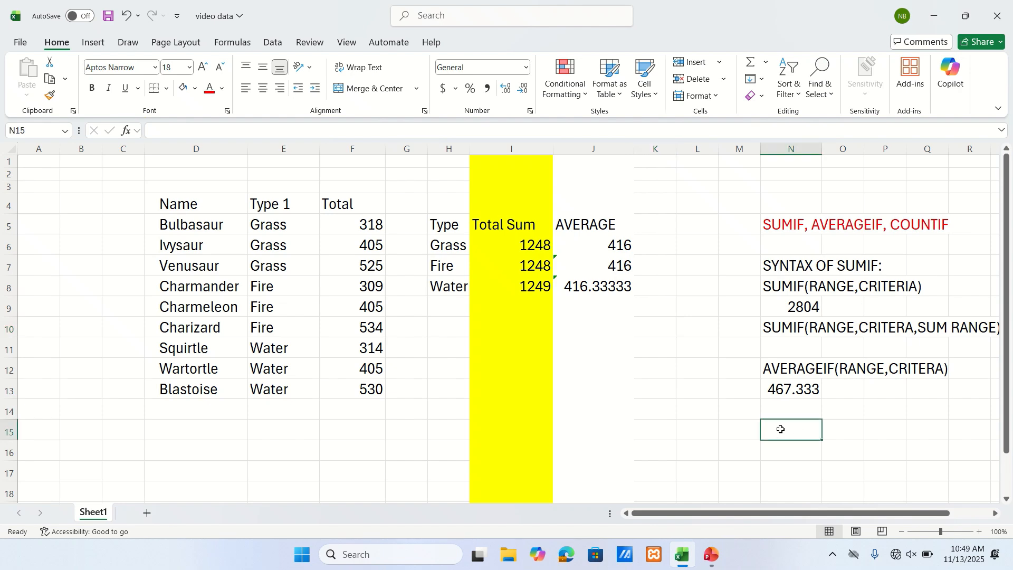
type("COU")
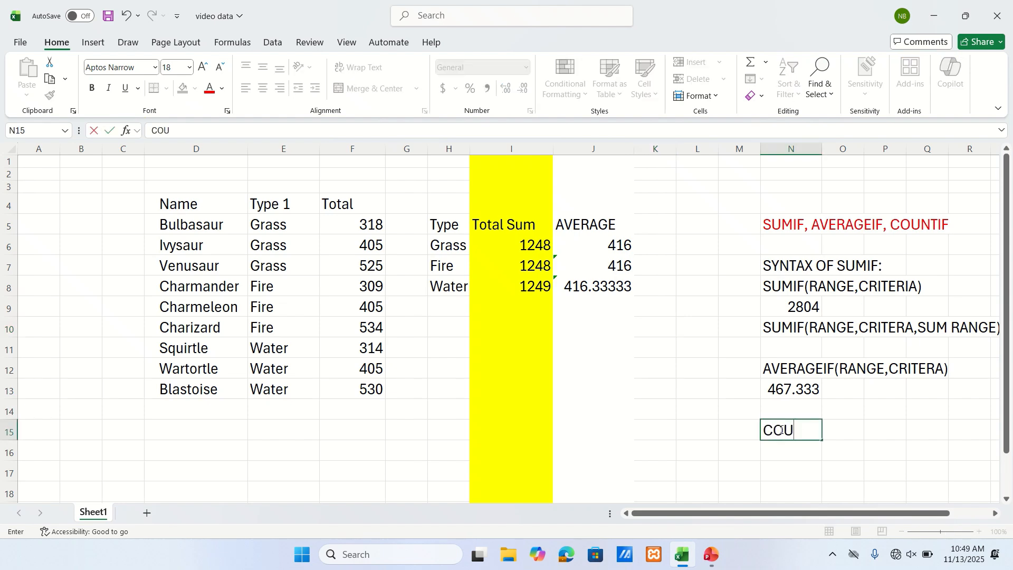
type("NTIF(")
left_click(764, 430)
type("=")
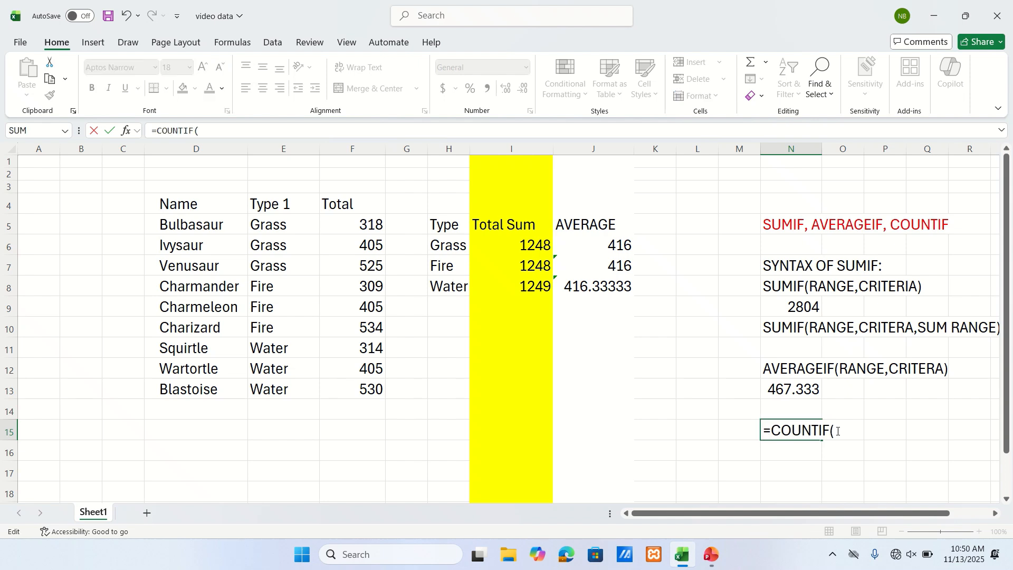
left_click(838, 431)
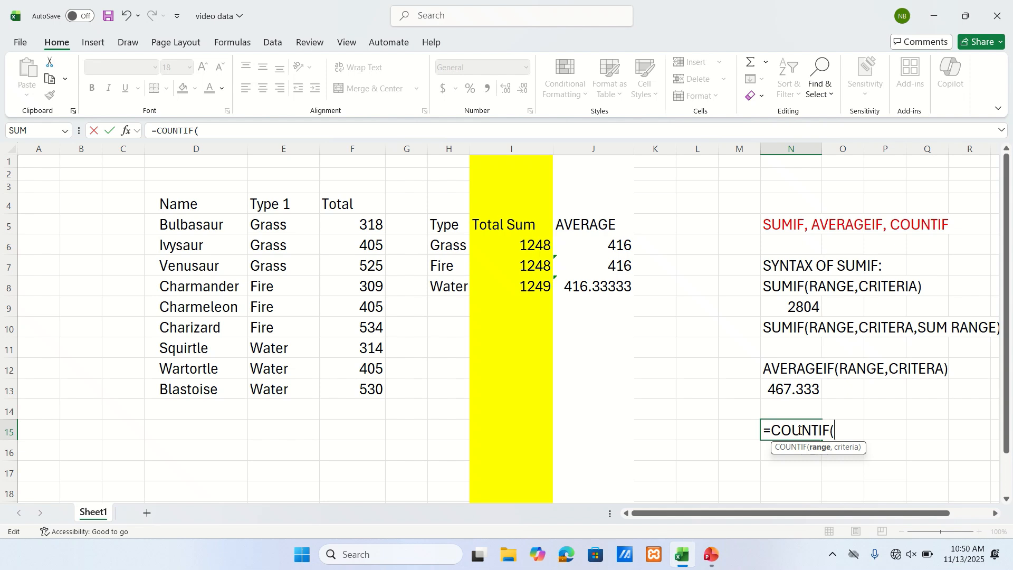
type("RANGE")
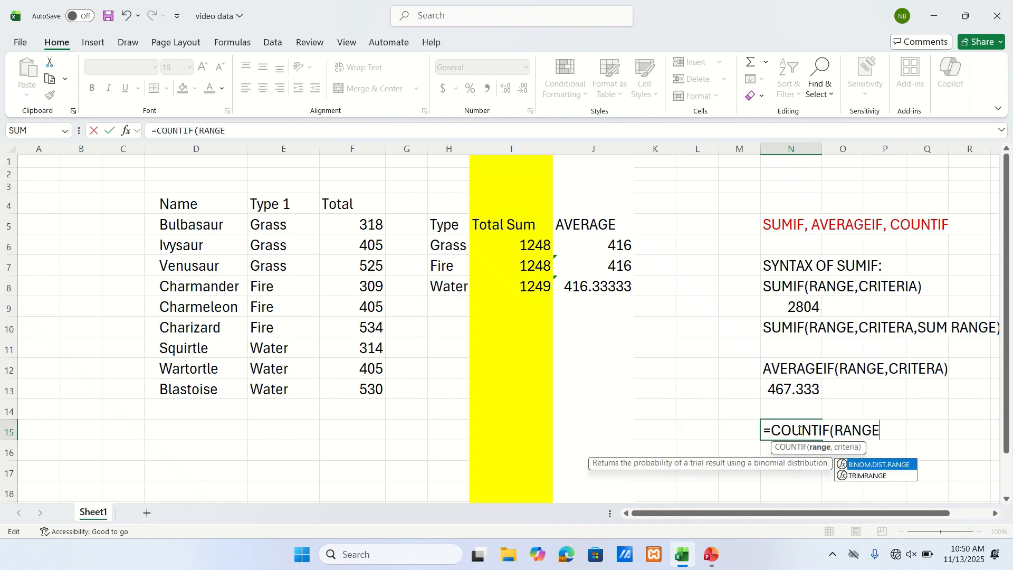
type(",CRIT")
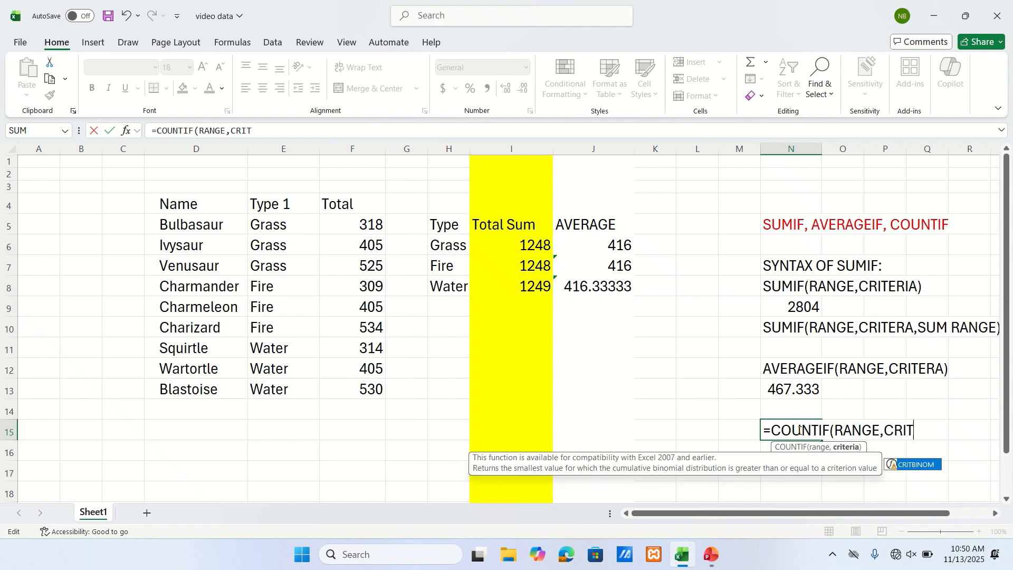
type("ERA")
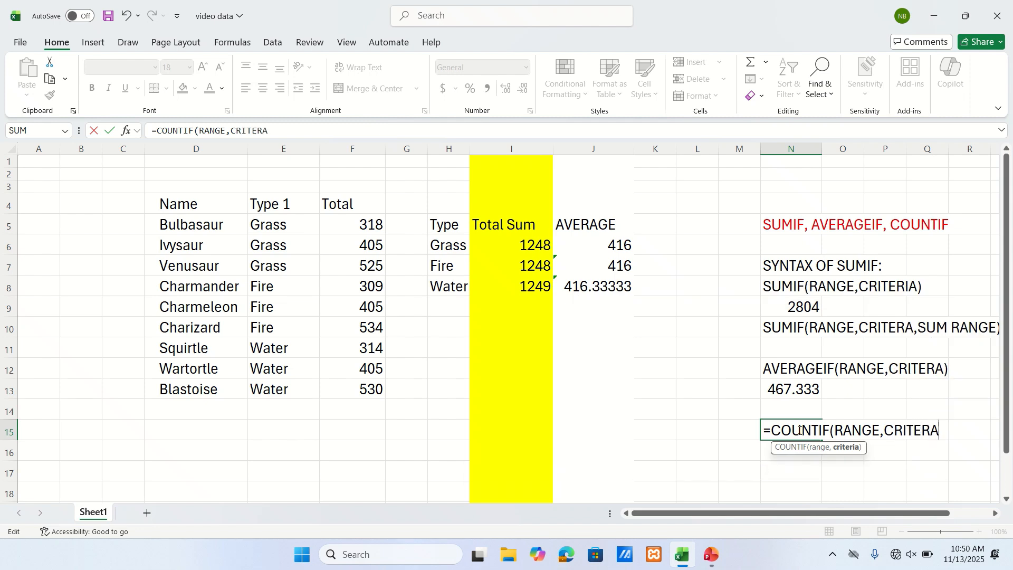
key("BackSpace")
type("IA)")
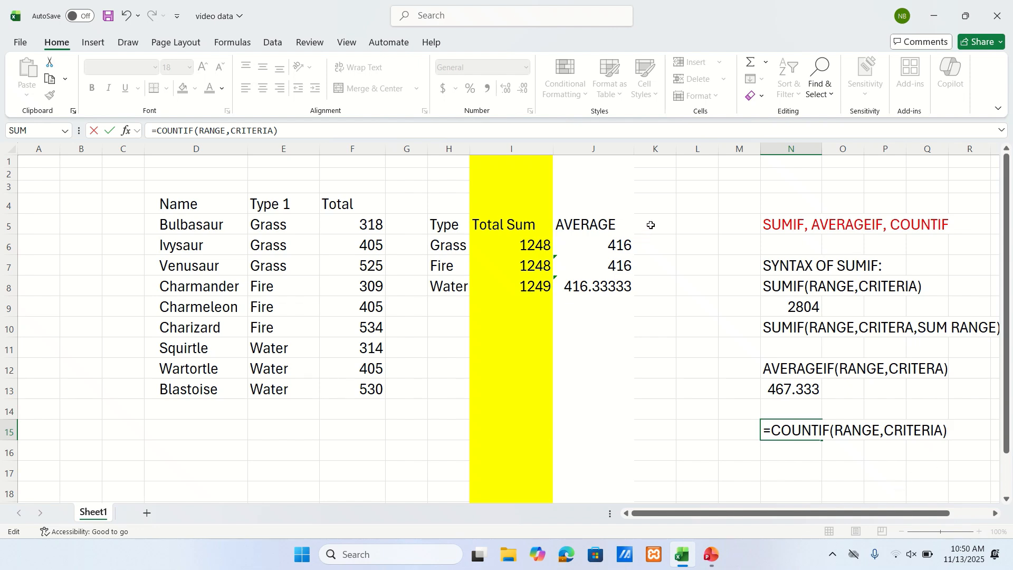
Widen column J slightly so the averages have more room for their decimals.
left_click(630, 148)
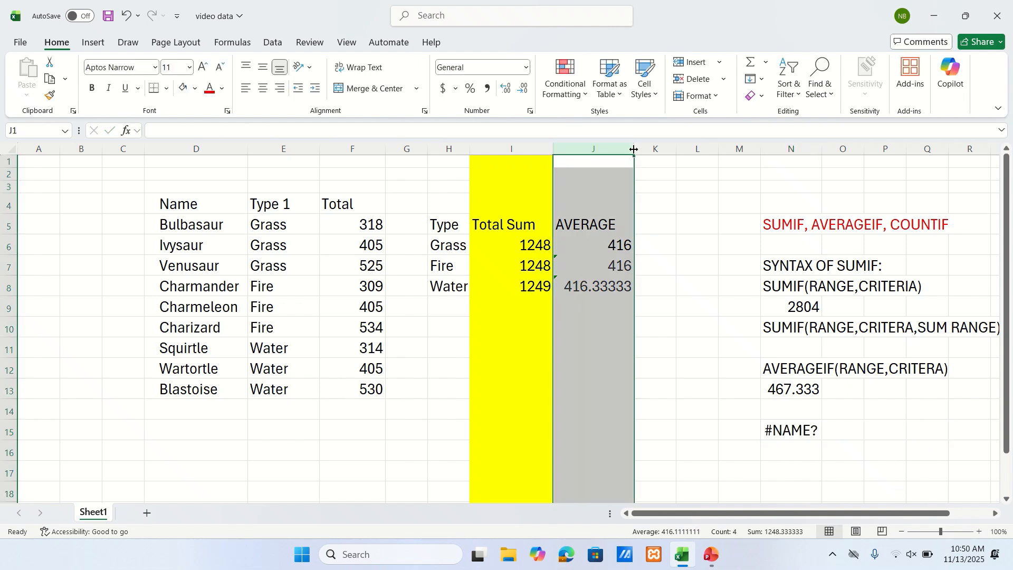
left_click_drag(634, 149, 652, 148)
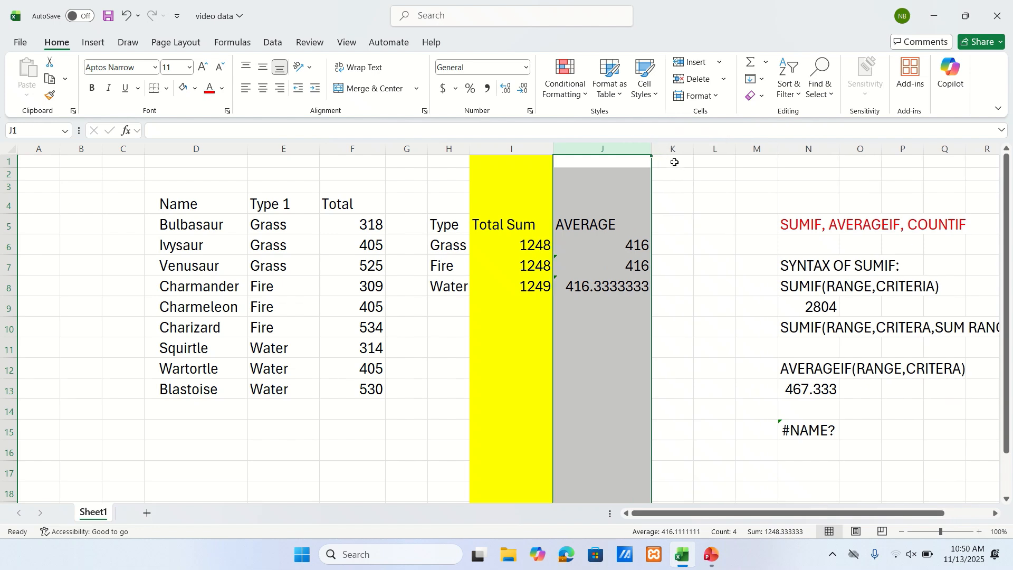
Enter =COUNTIF(E5:E13,H6) in cell K5 to count the Grass-type entries.
left_click(670, 225)
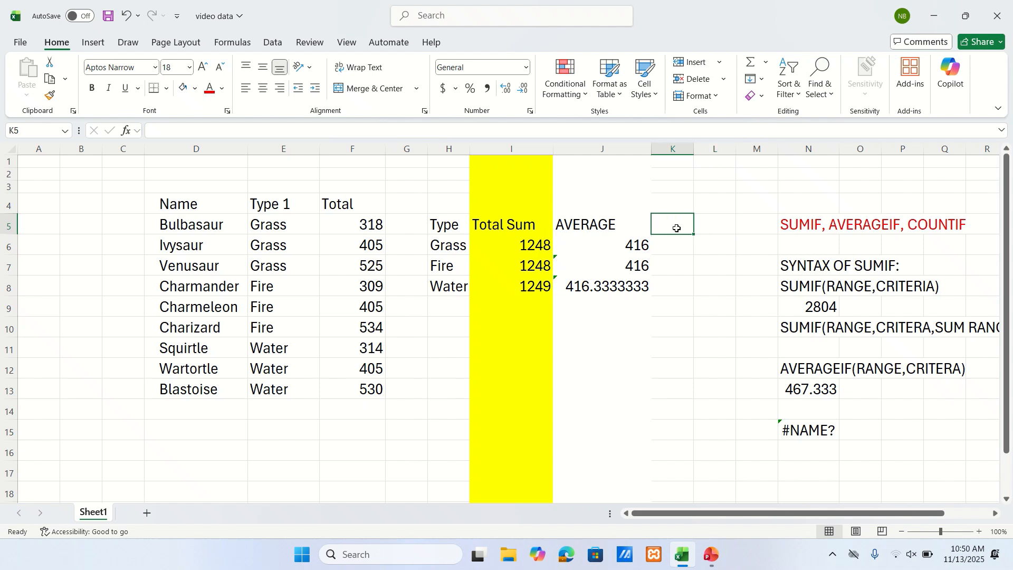
type("=COUNT")
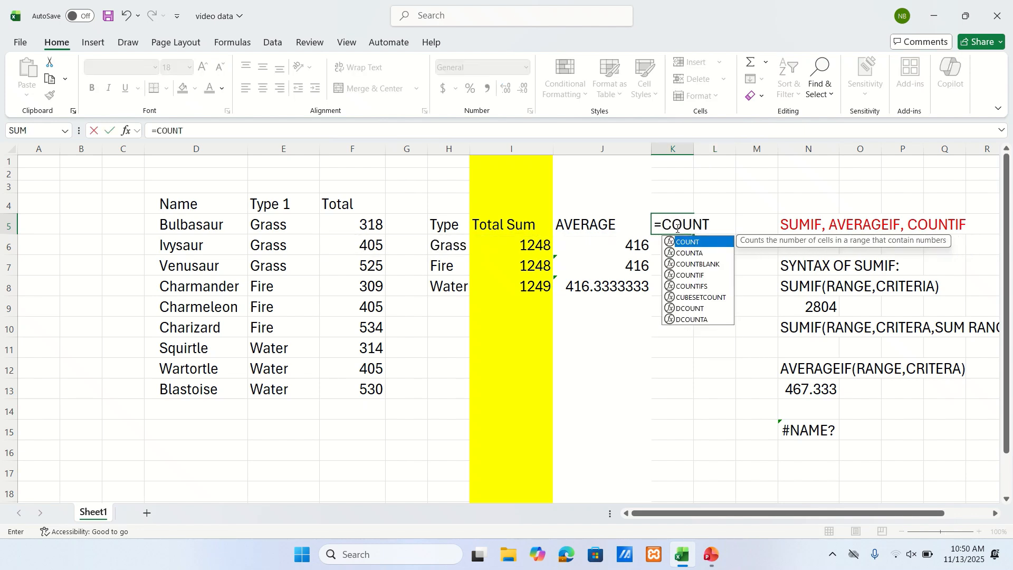
type("IF")
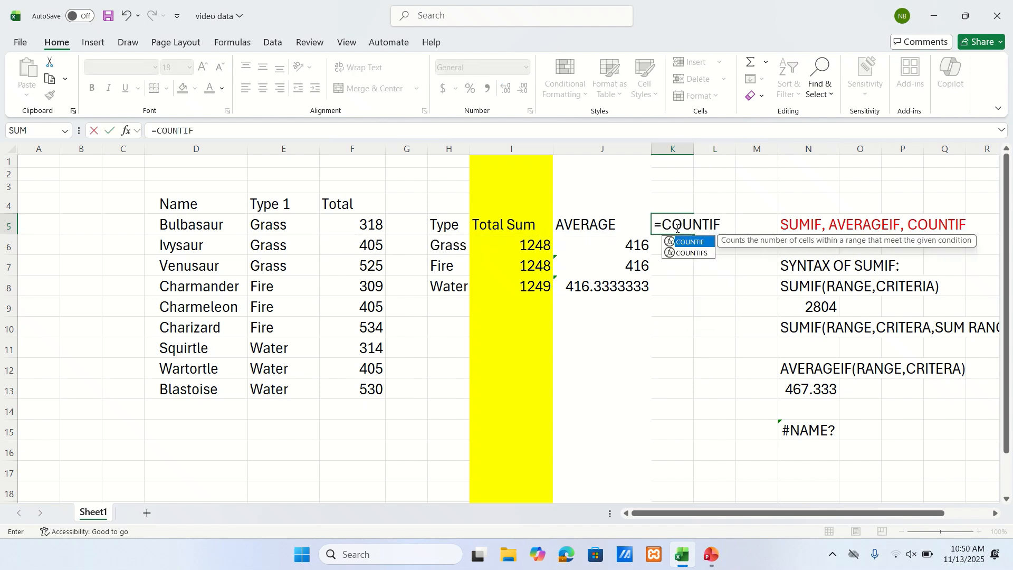
type("(")
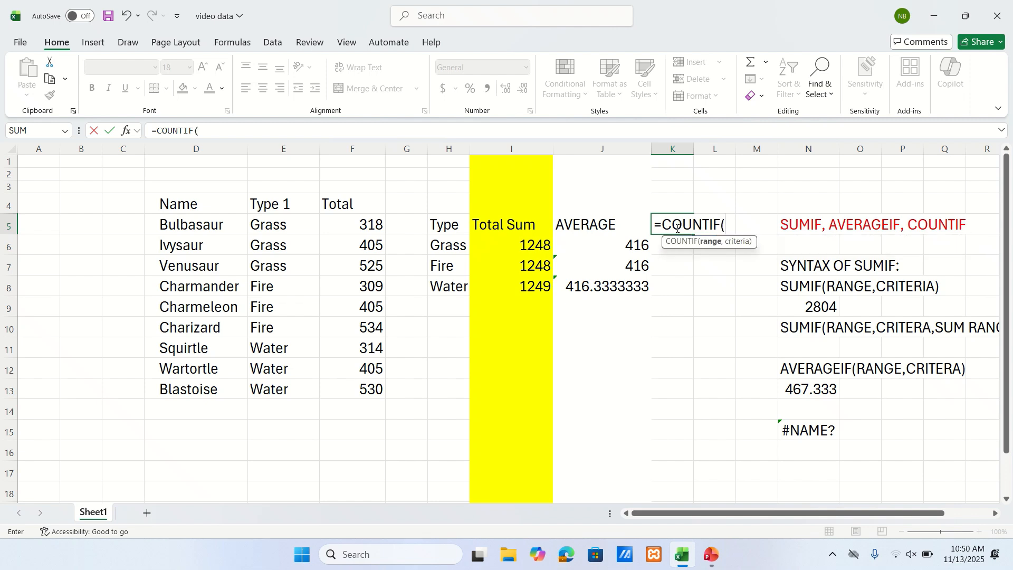
left_click(268, 223)
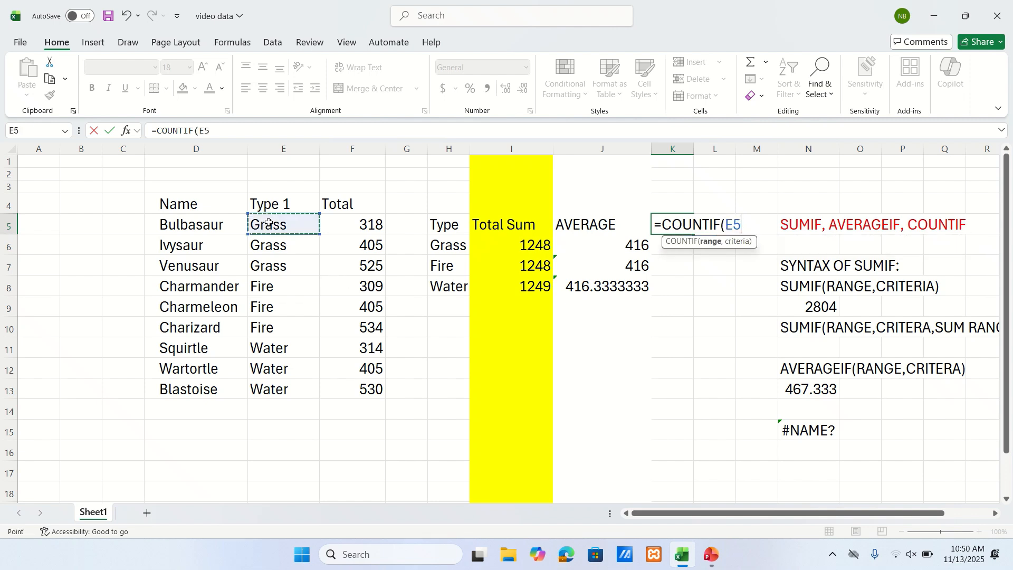
left_click_drag(269, 223, 292, 386)
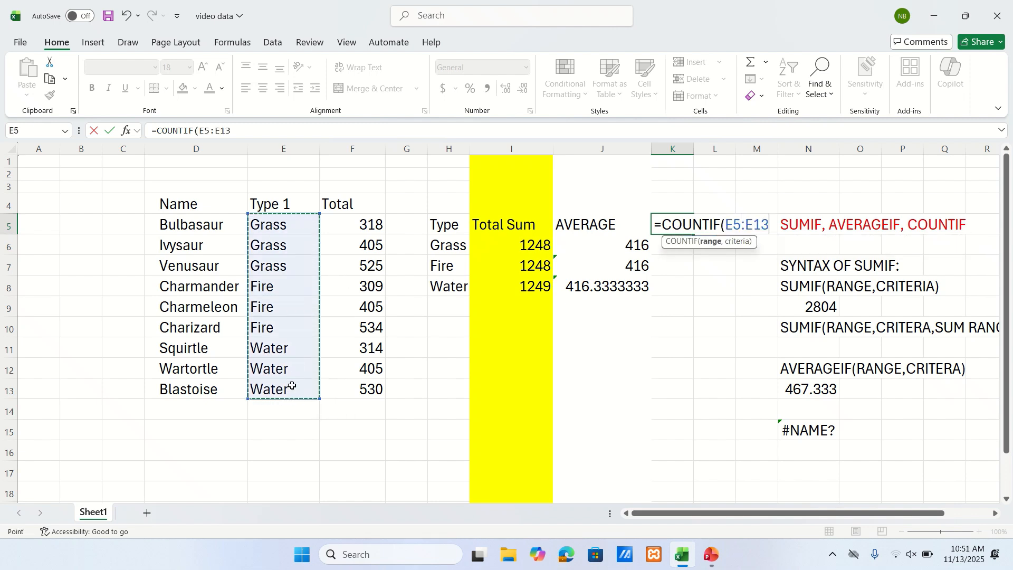
type(",")
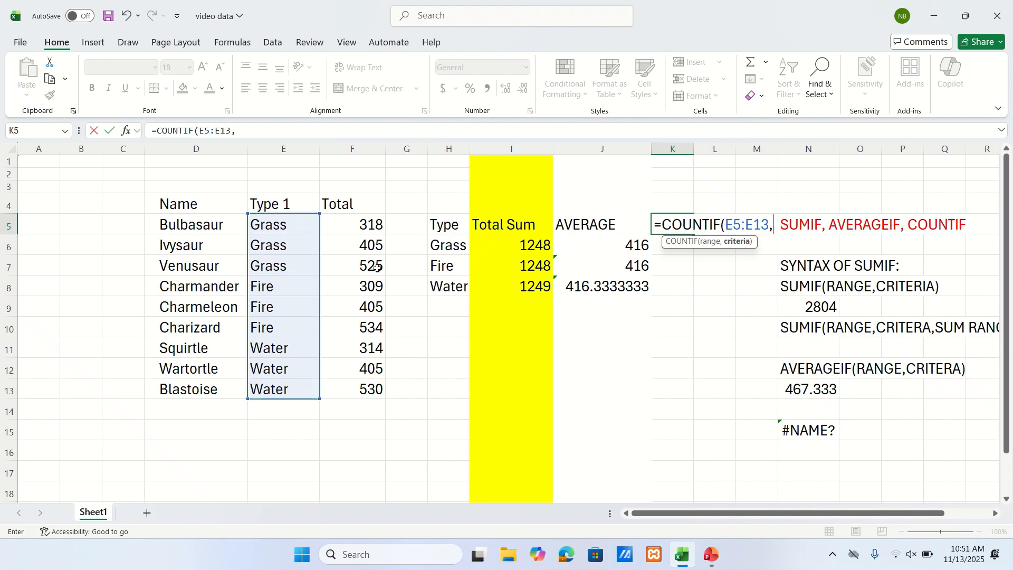
left_click(455, 248)
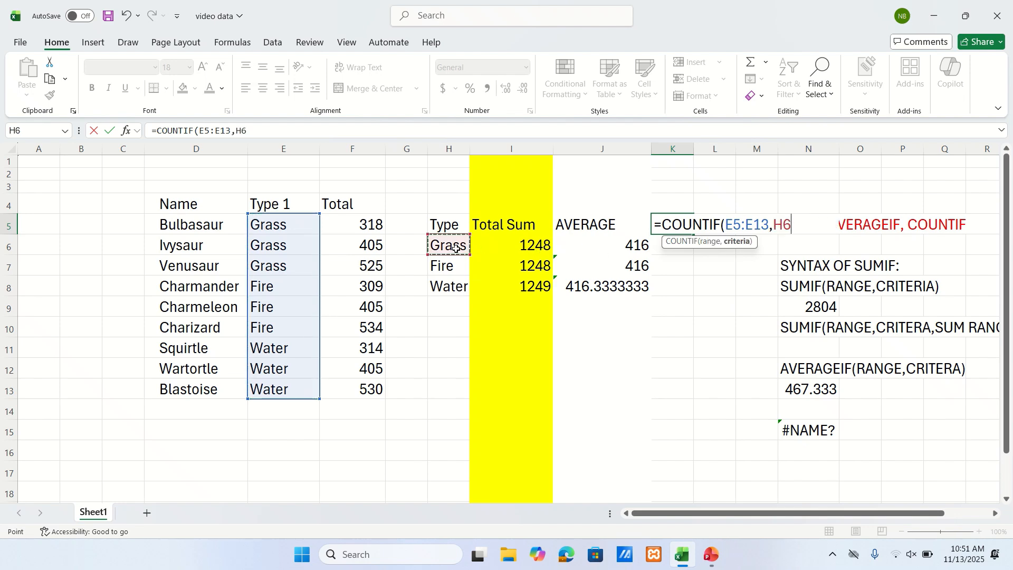
type(")")
key("Return")
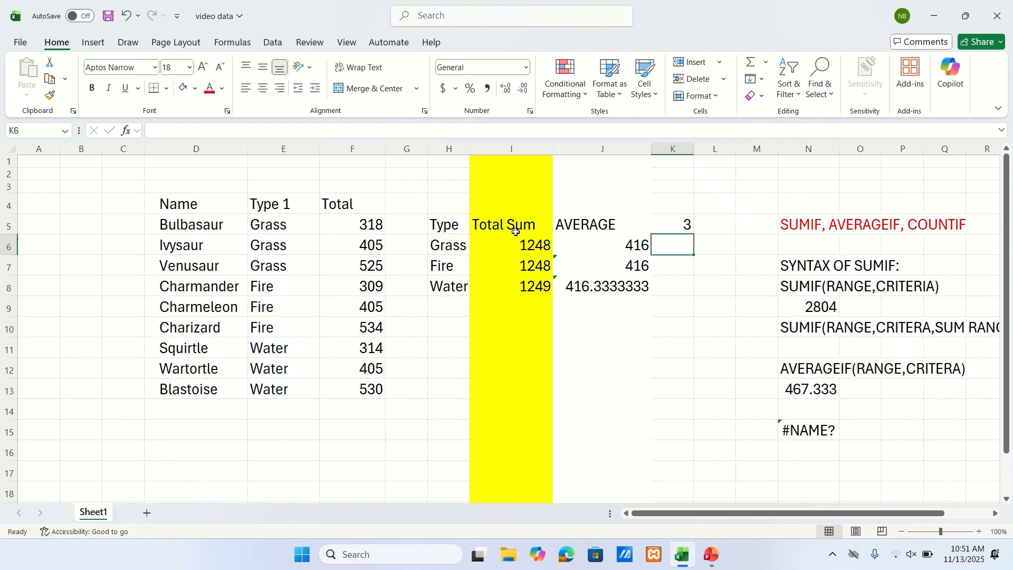
left_click(682, 225)
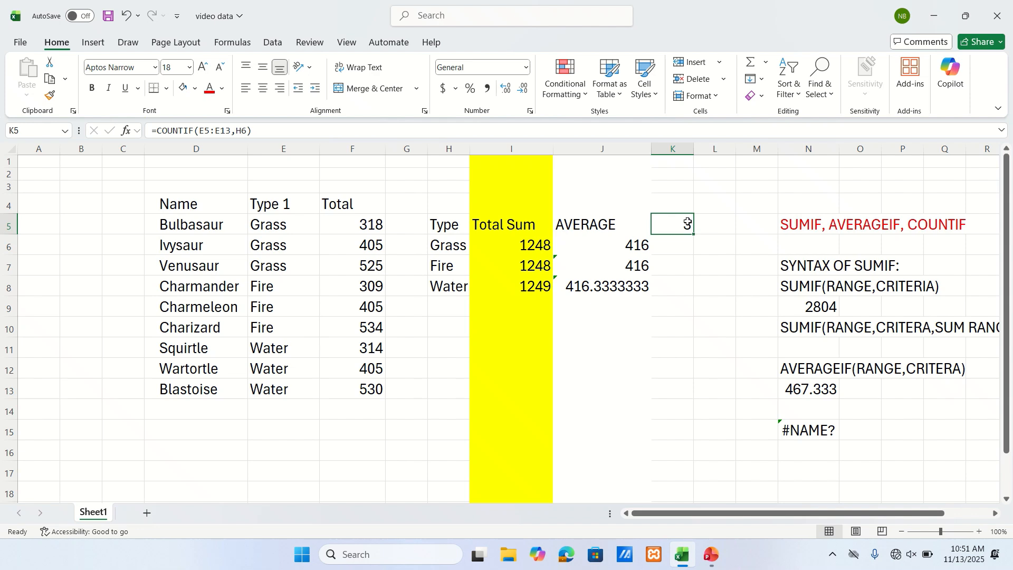
Remove the leading equals sign in cell N15 so it holds the plain text COUNTIF(RANGE,CRITERIA).
double_click(811, 430)
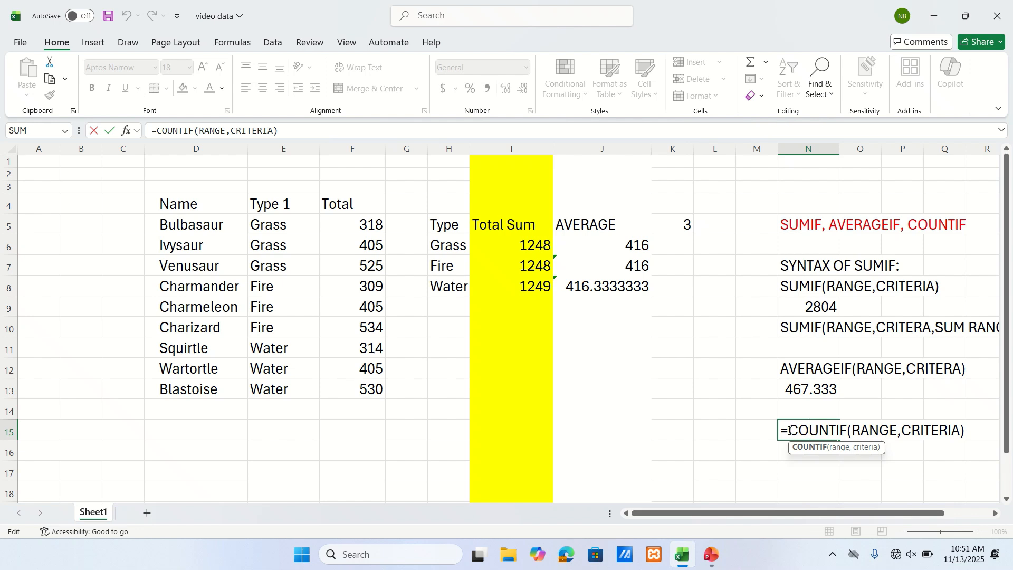
left_click(788, 432)
key("BackSpace")
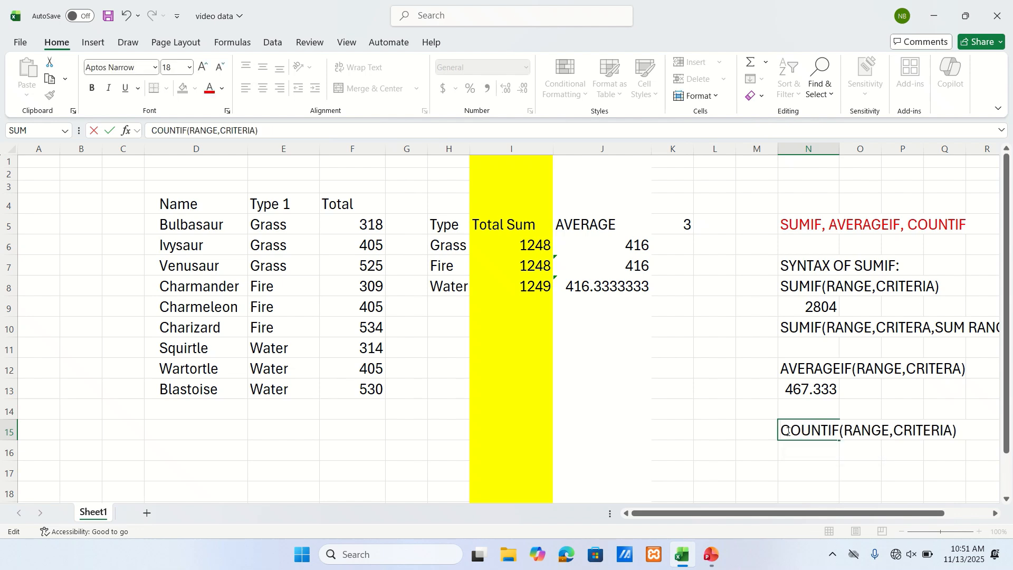
left_click(950, 454)
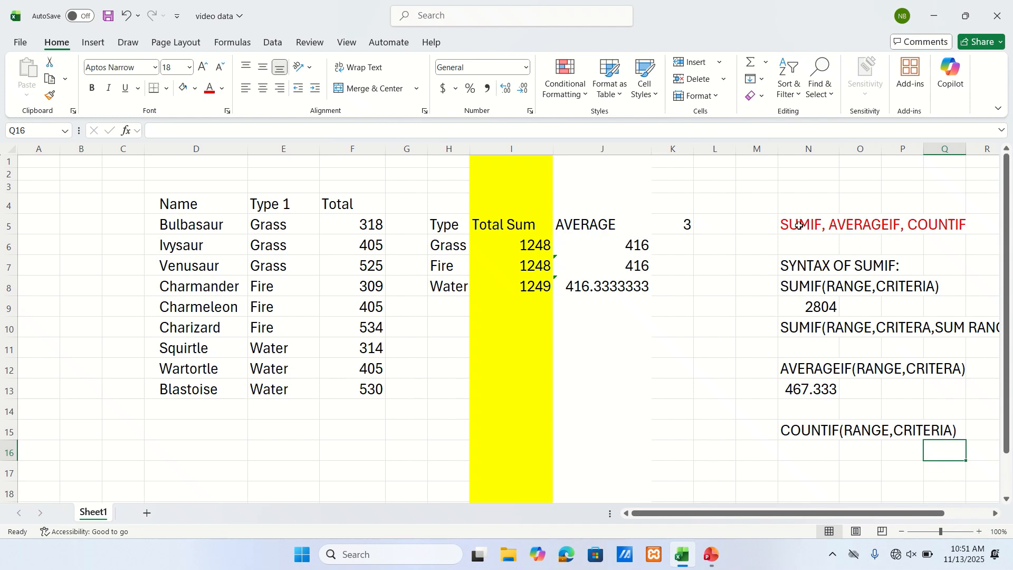
Fill the block of syntax notes, from N5 across to column R and down to row 15, with standard yellow.
left_click_drag(793, 227, 1002, 422)
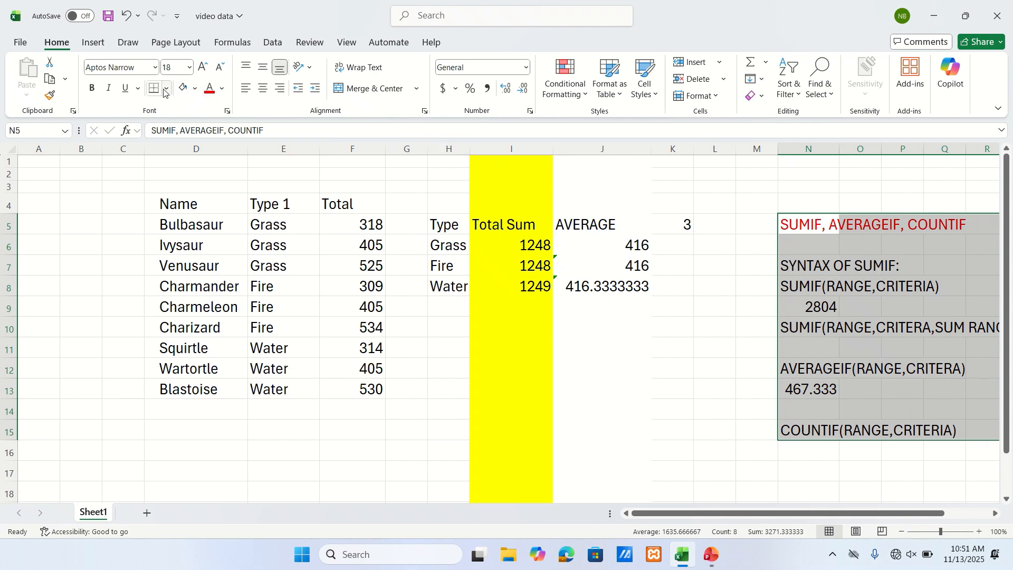
left_click(195, 90)
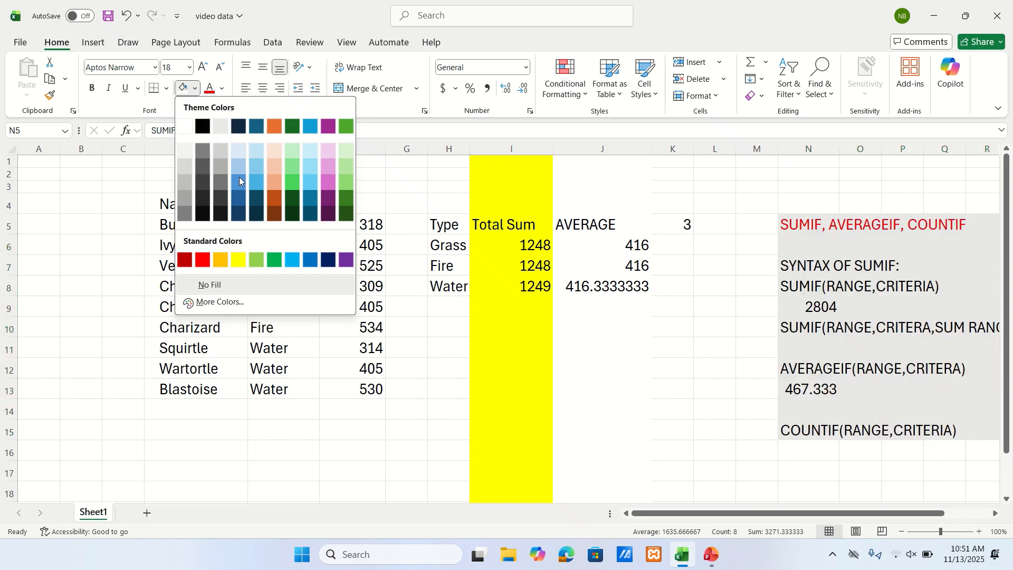
left_click(240, 261)
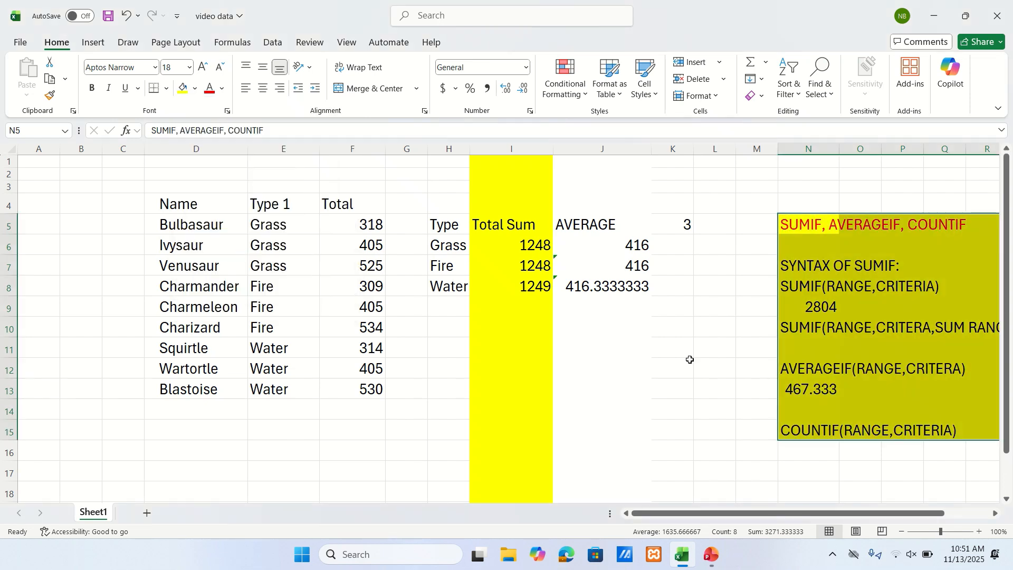
left_click(745, 374)
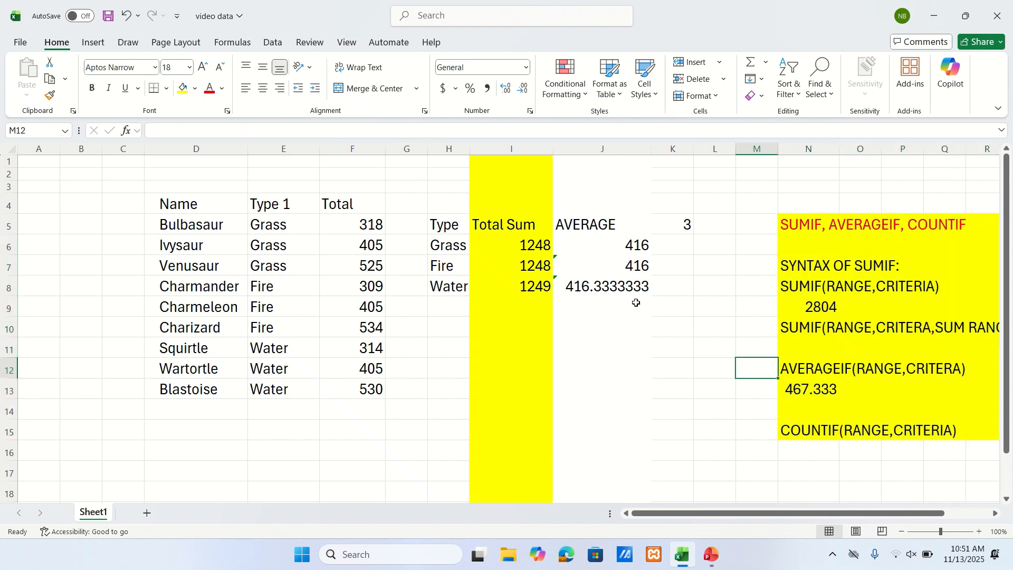